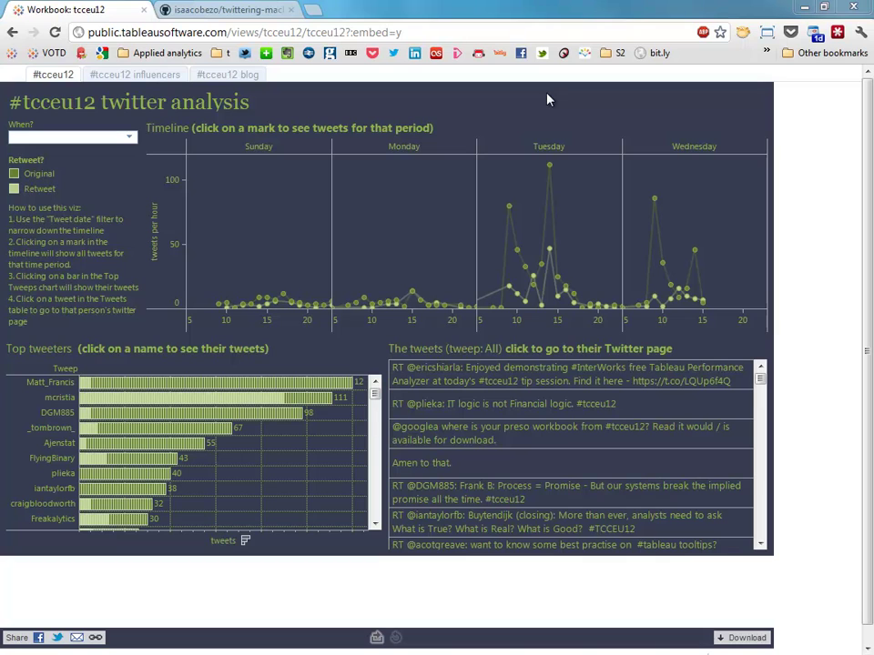
# Highlight Original tweets, then filter to Tuesday's 112-tweet peak and one top tweeter's 11 tweets.
pyautogui.click(38, 173)
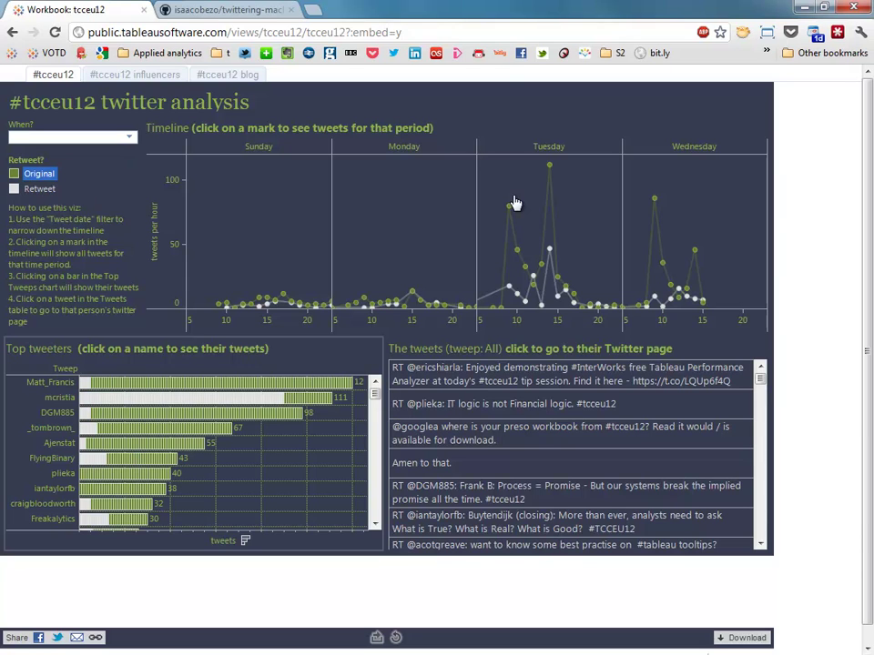
pyautogui.moveTo(551, 169)
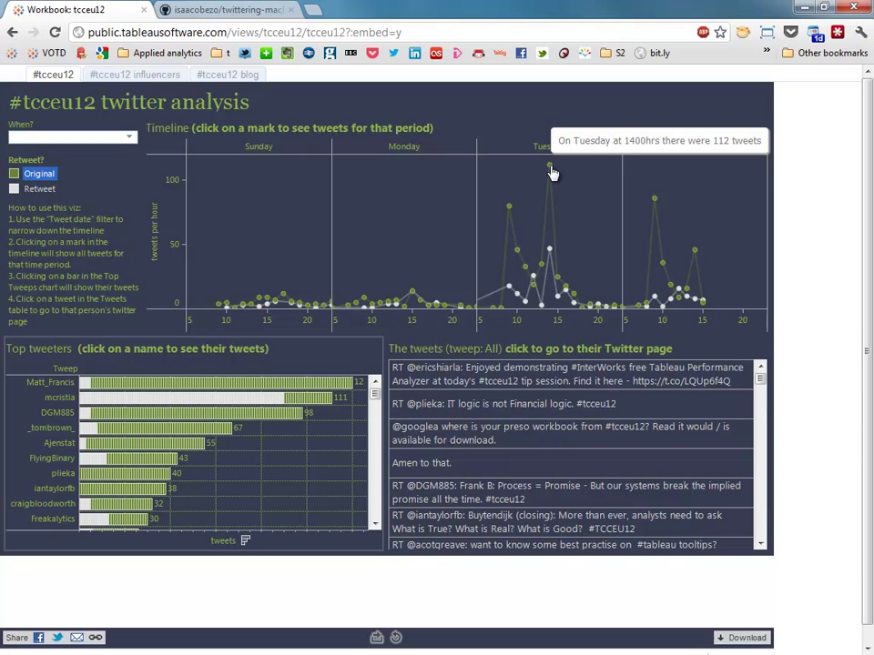
pyautogui.click(551, 168)
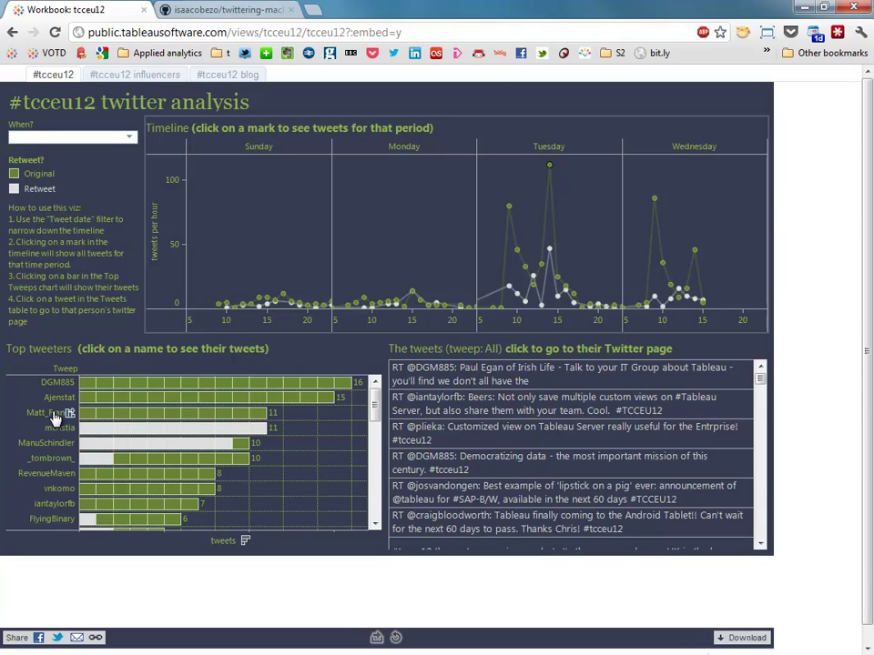
pyautogui.click(55, 415)
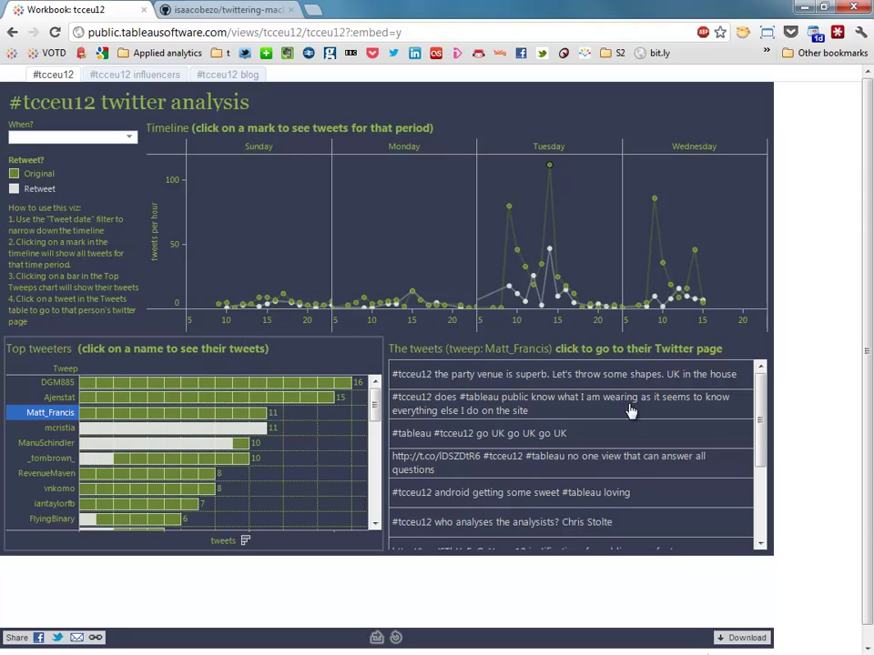
pyautogui.moveTo(762, 410); pyautogui.dragTo(765, 352)
pyautogui.moveTo(542, 379)
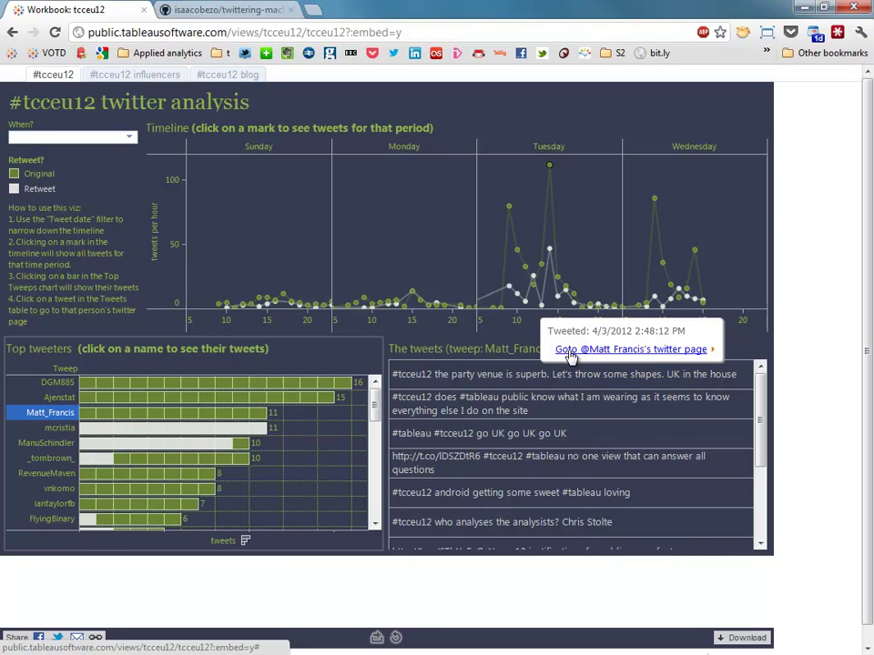
# Open the top tweeter's Twitter profile from the tooltip link, then return to the Tableau workbook.
pyautogui.click(569, 351)
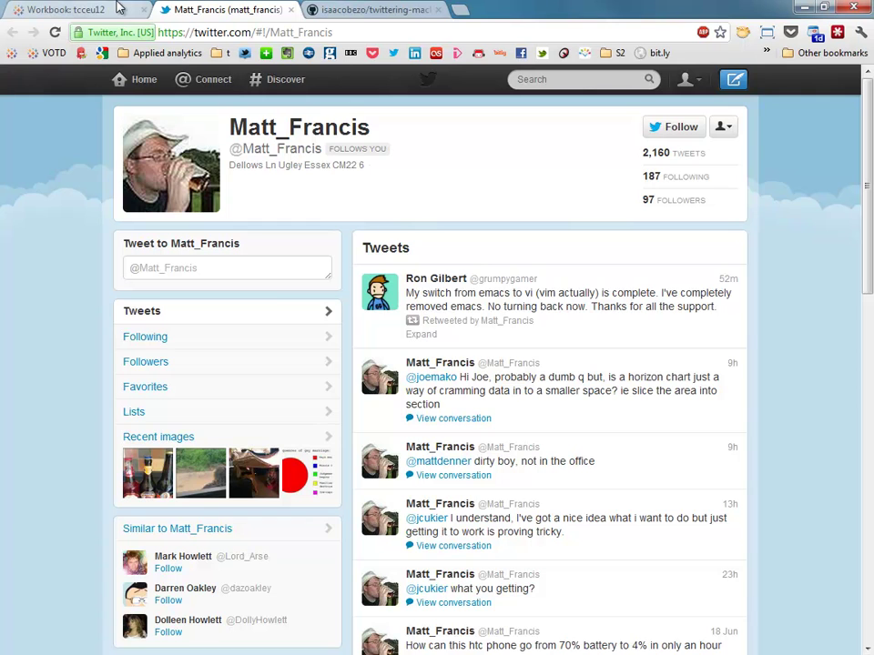
pyautogui.click(117, 8)
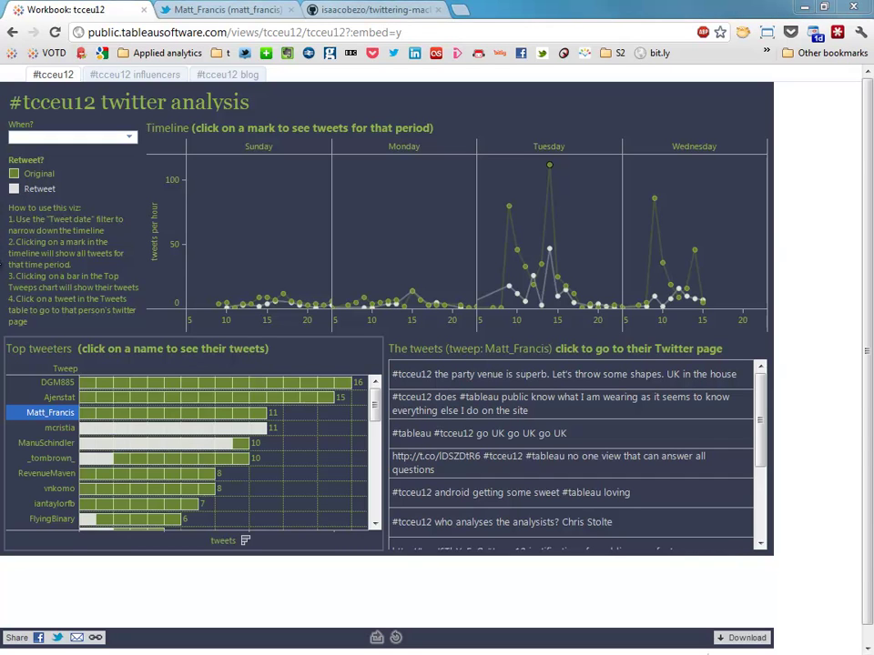
# Switch to the twittering-machine-to-csv GitHub repository tab and highlight its title.
pyautogui.click(344, 16)
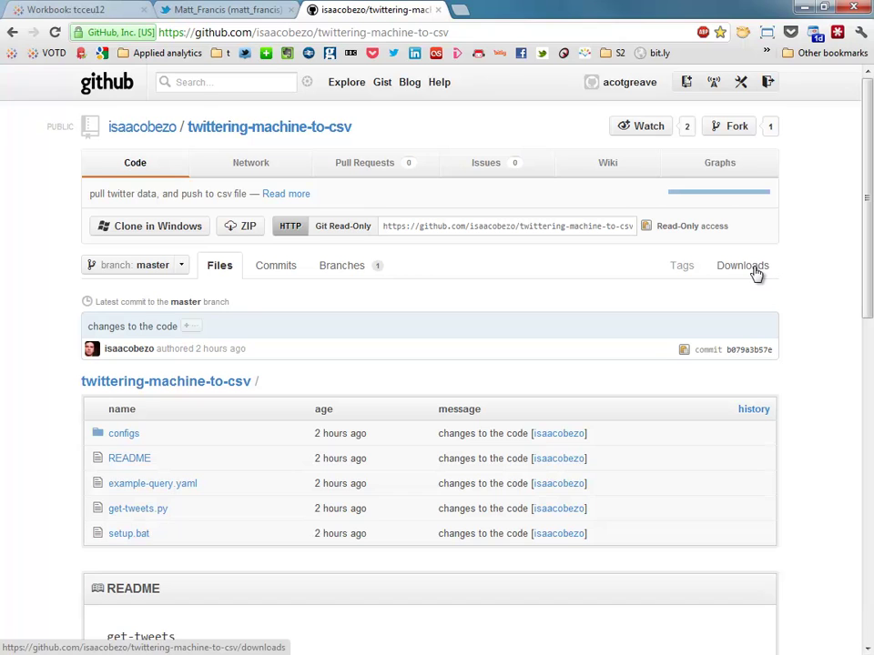
pyautogui.moveTo(365, 129); pyautogui.dragTo(111, 136)
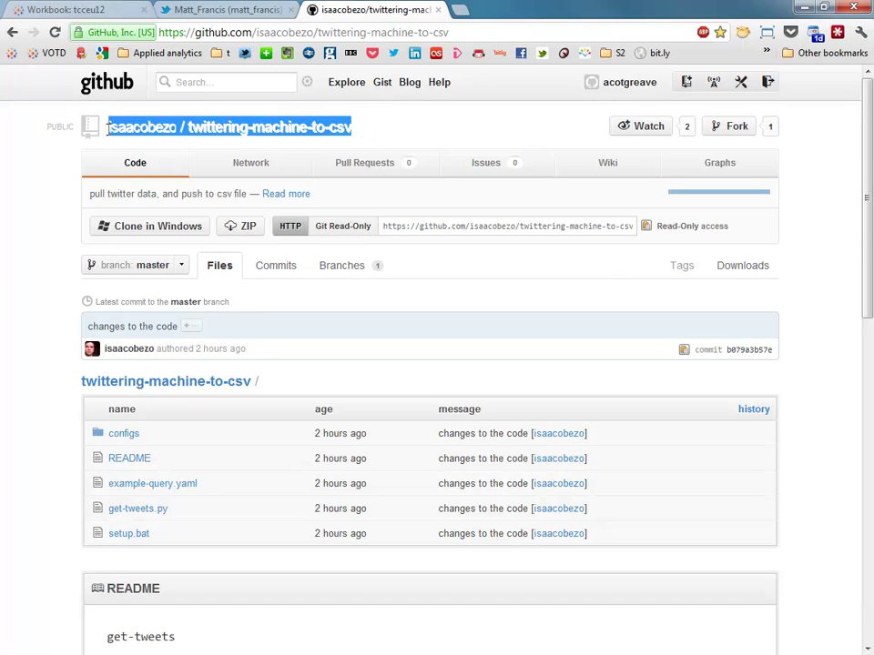
pyautogui.click(386, 135)
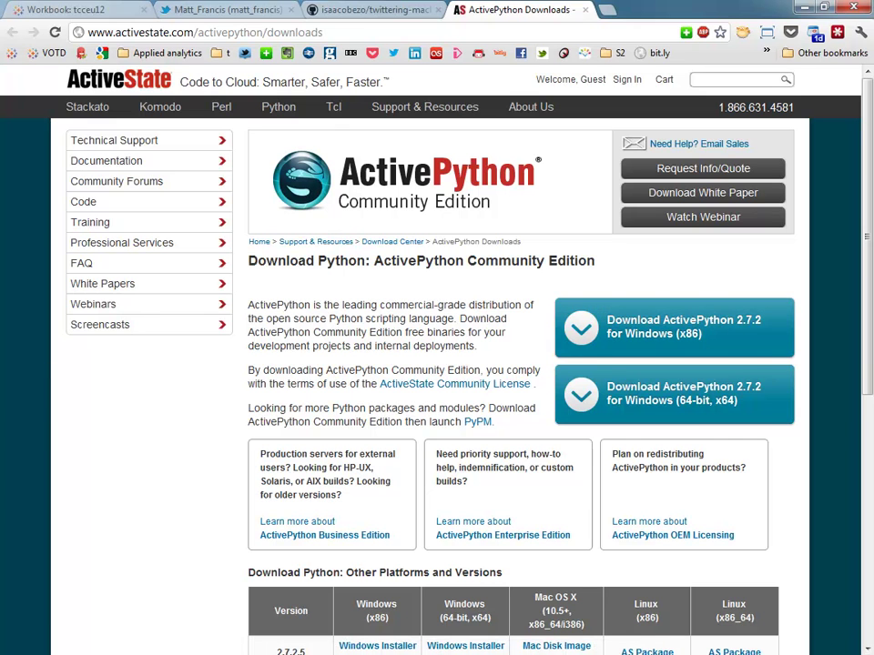
# Close the GitHub repository tab and the ActivePython downloads tab.
pyautogui.click(389, 9)
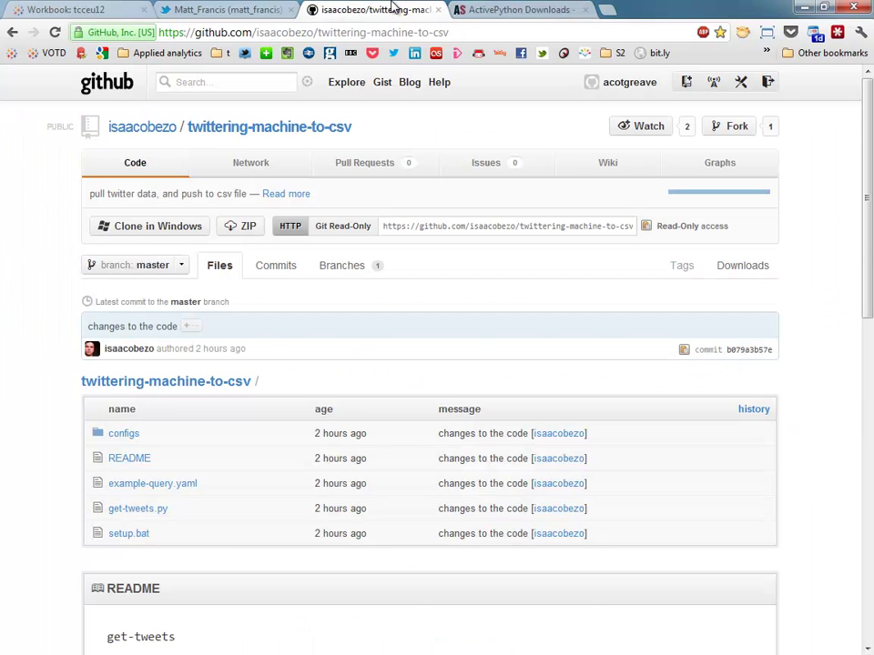
pyautogui.click(440, 11)
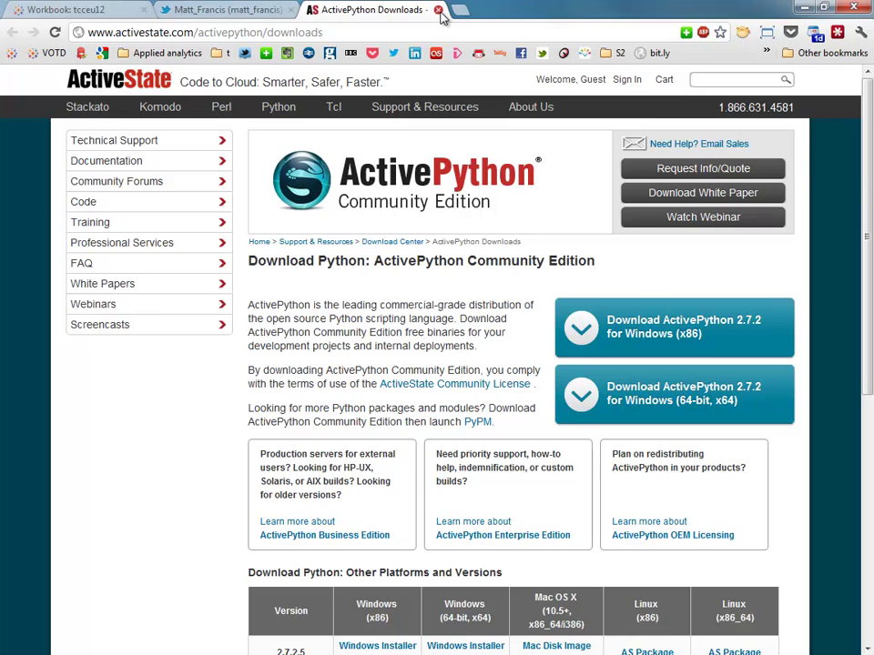
pyautogui.click(439, 11)
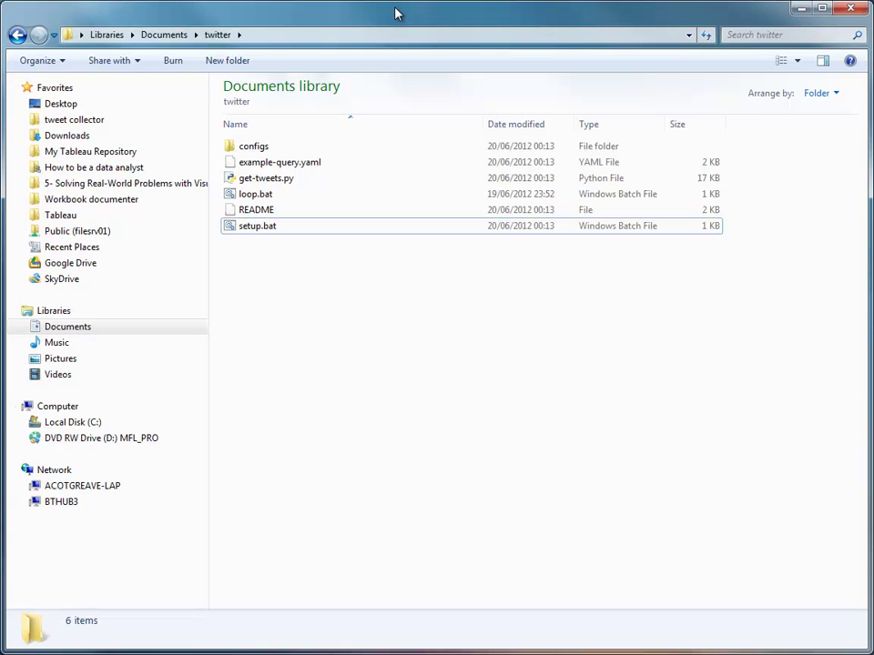
# Resize and reposition the twitter folder window toward the screen centre.
pyautogui.doubleClick(396, 12)
pyautogui.moveTo(396, 13); pyautogui.dragTo(374, 195)
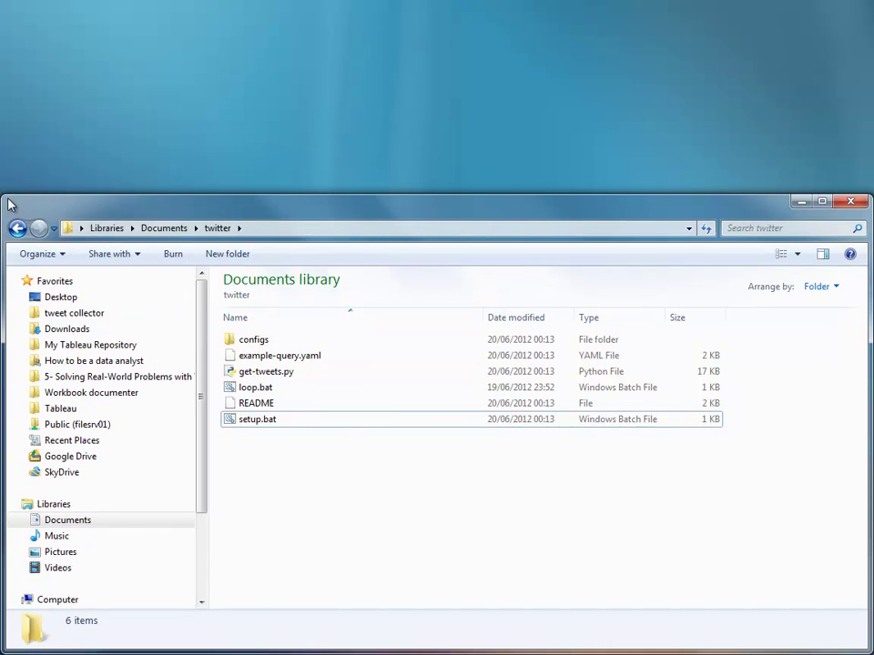
pyautogui.moveTo(4, 193); pyautogui.dragTo(129, 180)
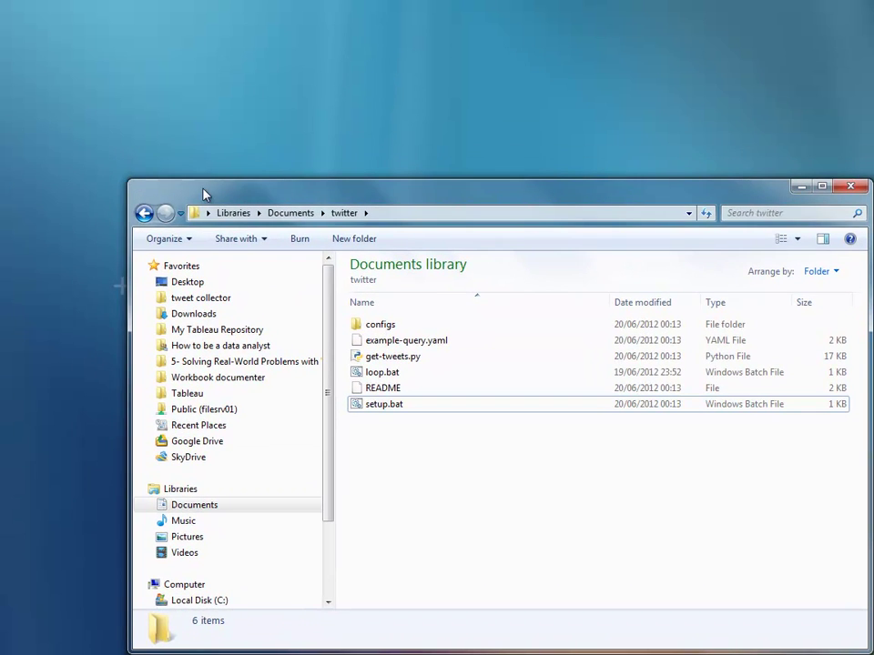
pyautogui.moveTo(219, 195); pyautogui.dragTo(161, 139)
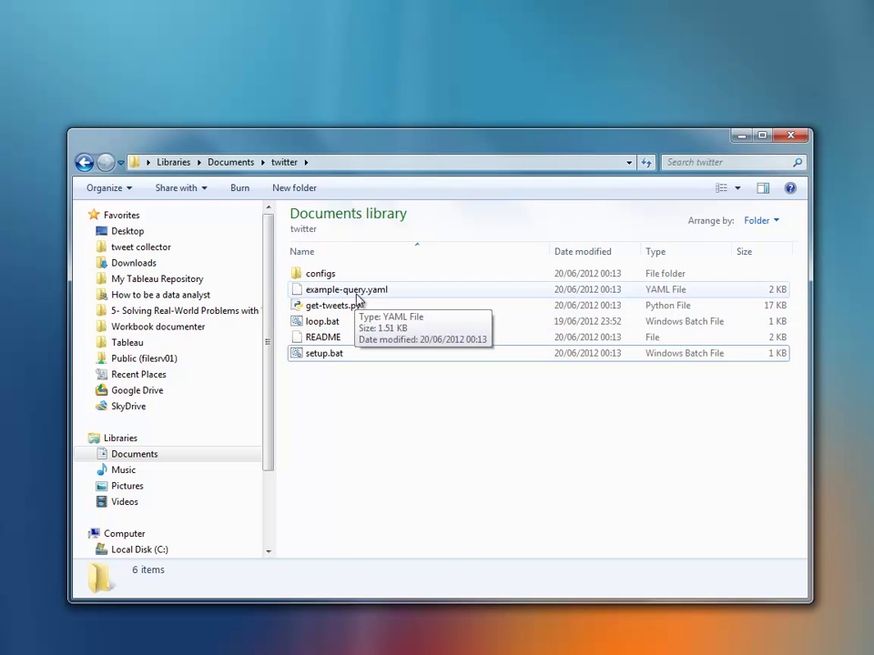
# Check get-tweets.py, example-query.yaml and setup.bat, then open example-query.yaml in UltraEdit.
pyautogui.click(351, 307)
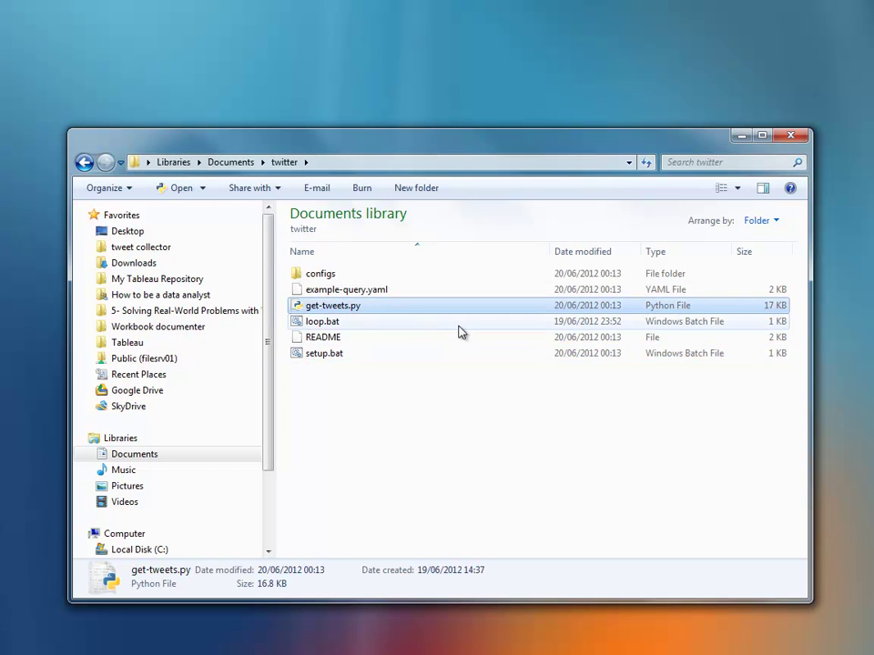
pyautogui.click(383, 291)
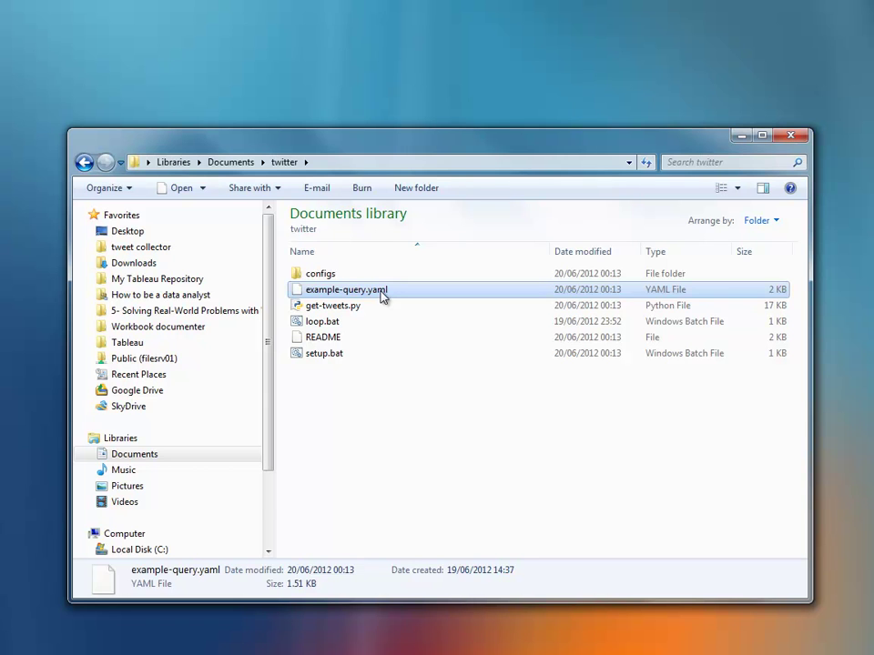
pyautogui.click(331, 361)
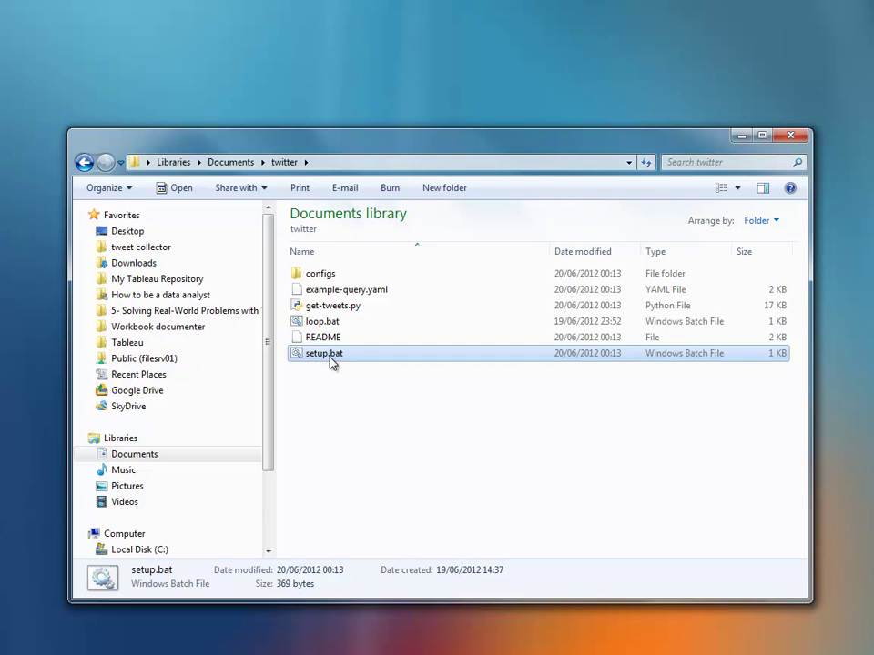
pyautogui.click(351, 291)
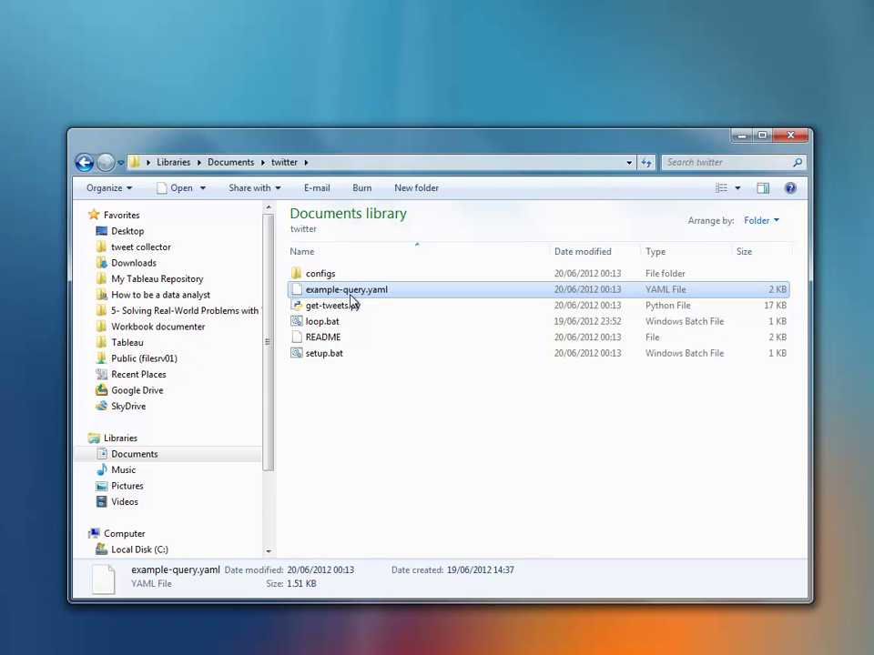
pyautogui.rightClick(350, 300)
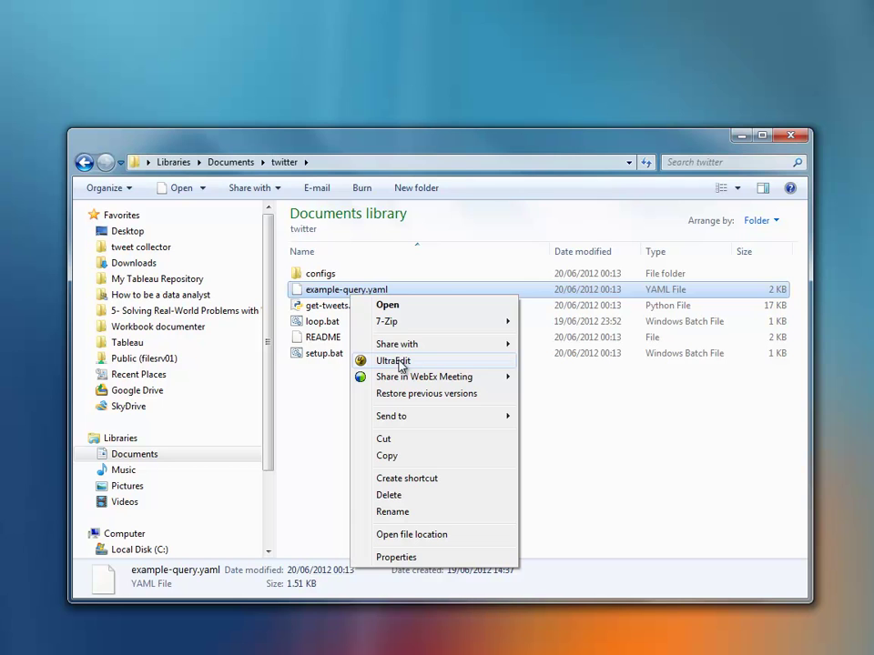
pyautogui.click(399, 363)
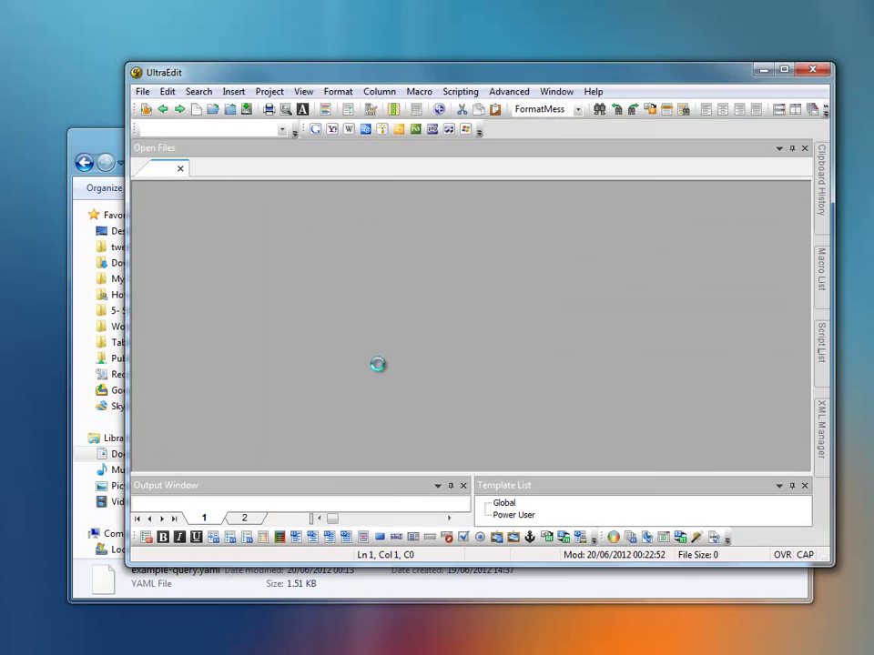
# Keep the file in UNIX format and select the existing query entries.
pyautogui.click(452, 356)
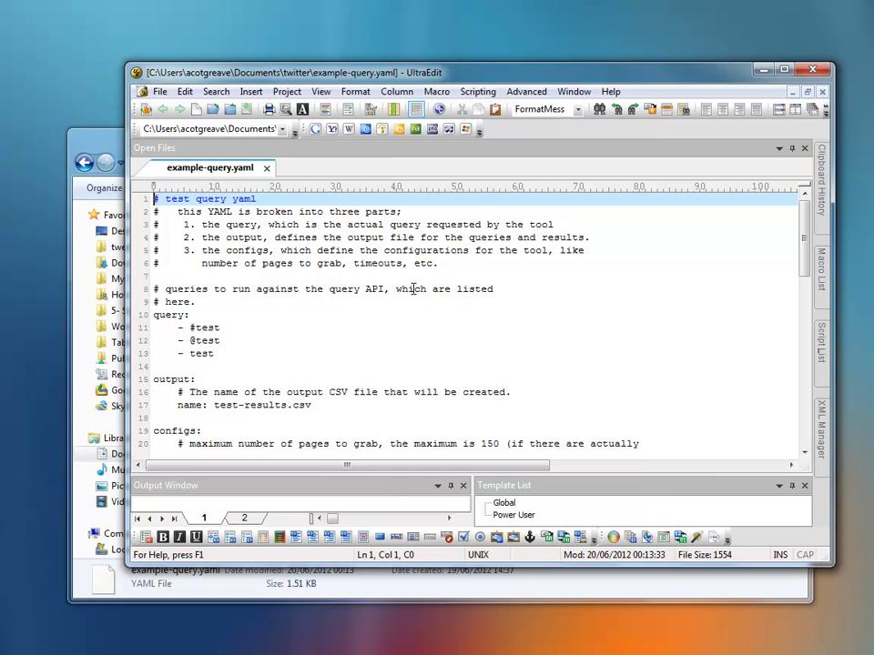
pyautogui.moveTo(223, 353); pyautogui.dragTo(202, 328)
pyautogui.click(273, 341)
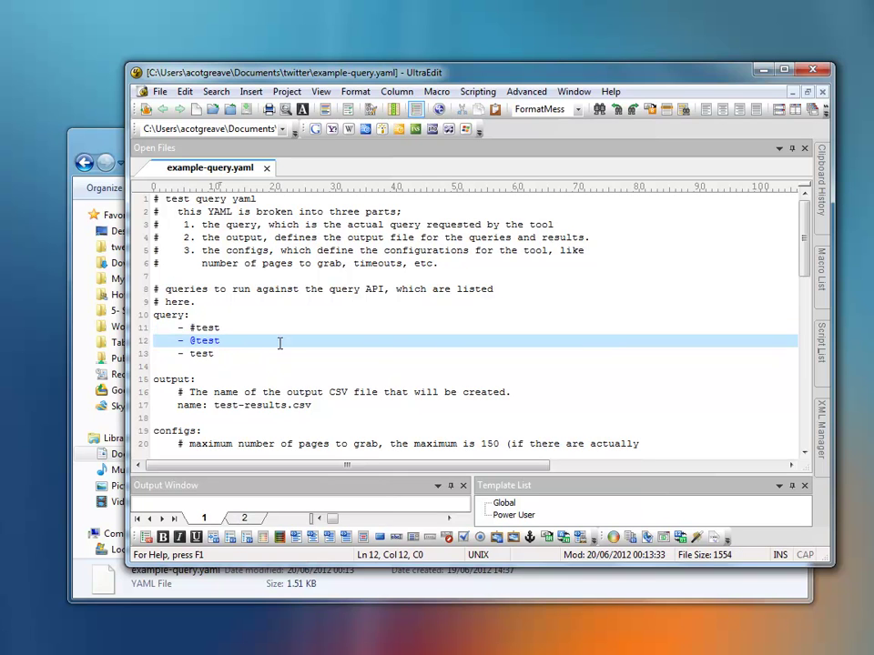
pyautogui.moveTo(235, 354); pyautogui.dragTo(156, 328)
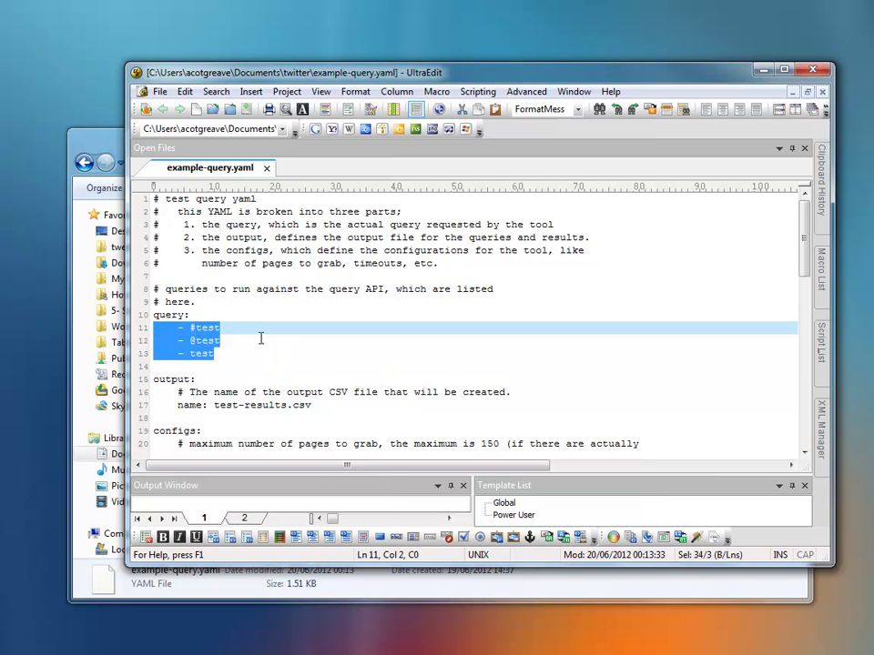
pyautogui.press('Down')
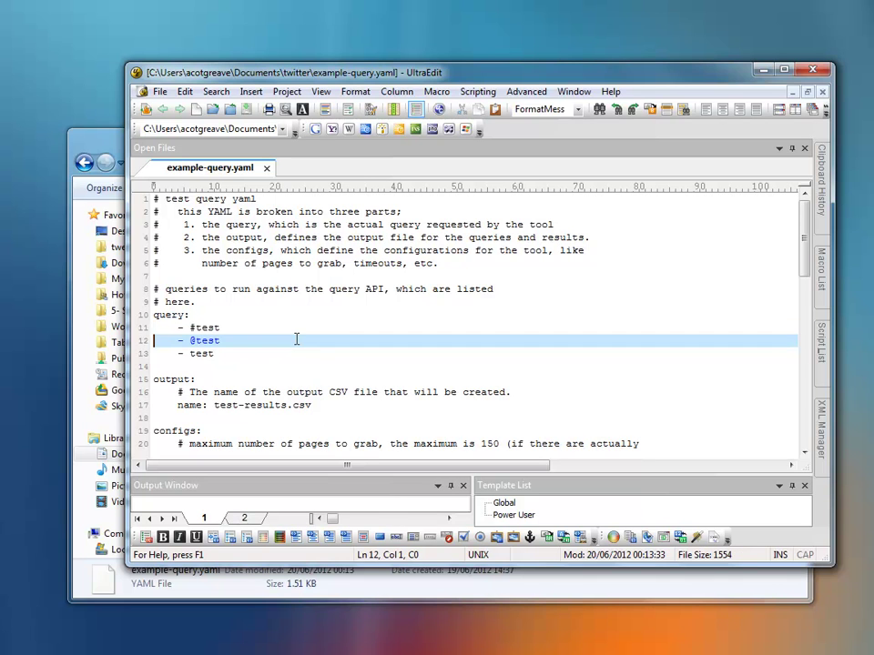
pyautogui.press('Down')
pyautogui.press('End')
pyautogui.hotkey('shift', 'Up')
pyautogui.hotkey('shift', 'Up')
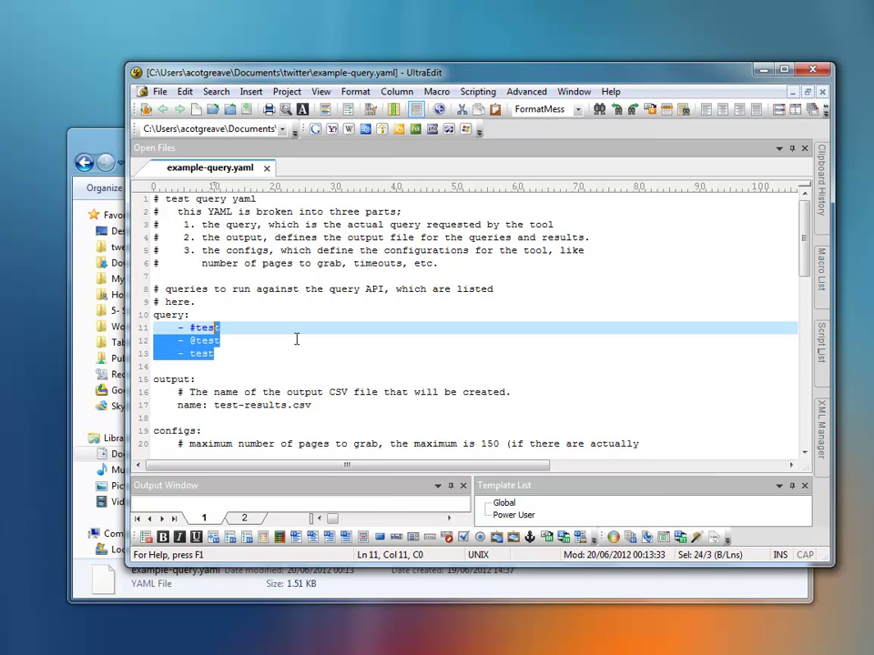
pyautogui.hotkey('shift', 'Left')
pyautogui.hotkey('shift', 'Left')
pyautogui.hotkey('shift', 'Left')
pyautogui.write('table')
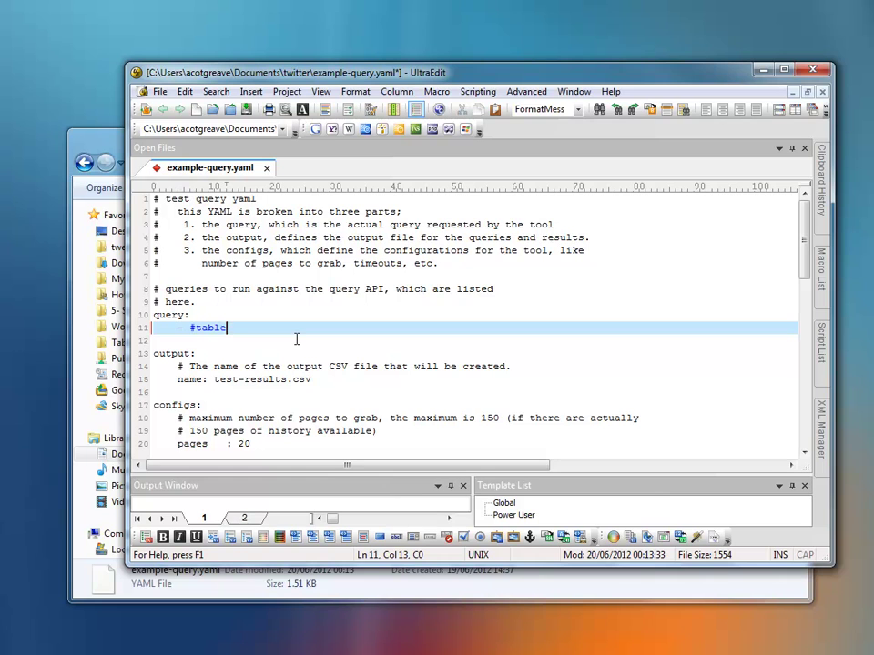
pyautogui.write('au')
pyautogui.press('Return')
pyautogui.write('- @tabl')
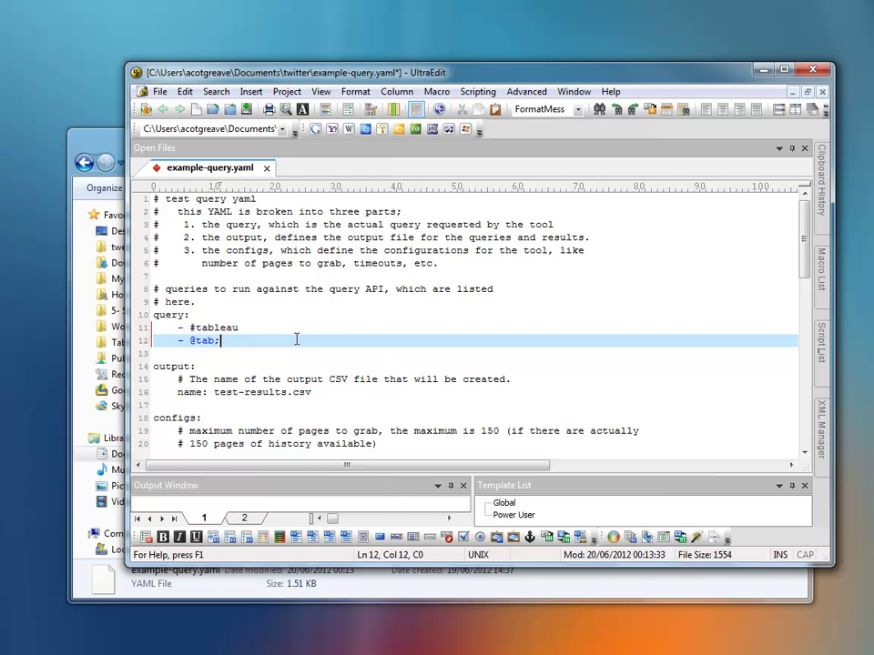
pyautogui.write('eau')
pyautogui.moveTo(261, 341); pyautogui.dragTo(141, 333)
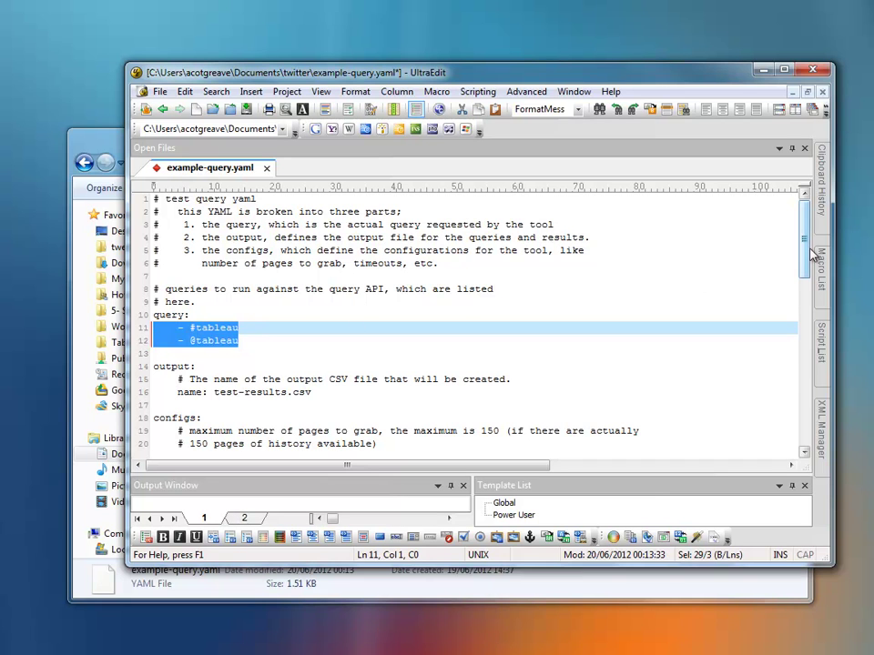
# Review the output file name test-results.csv and the pages value of 20.
pyautogui.moveTo(806, 249); pyautogui.dragTo(807, 273)
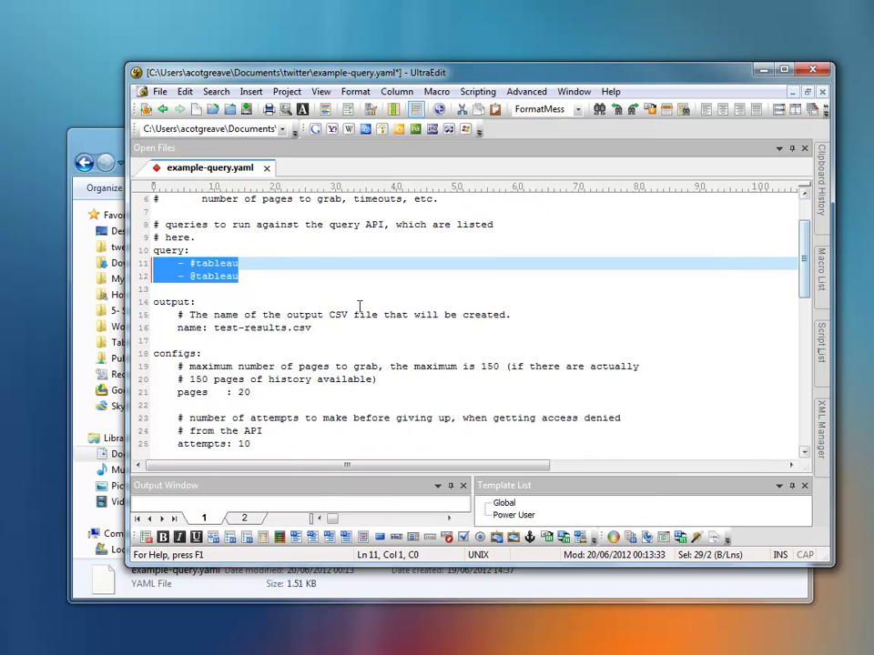
pyautogui.moveTo(325, 332); pyautogui.dragTo(214, 330)
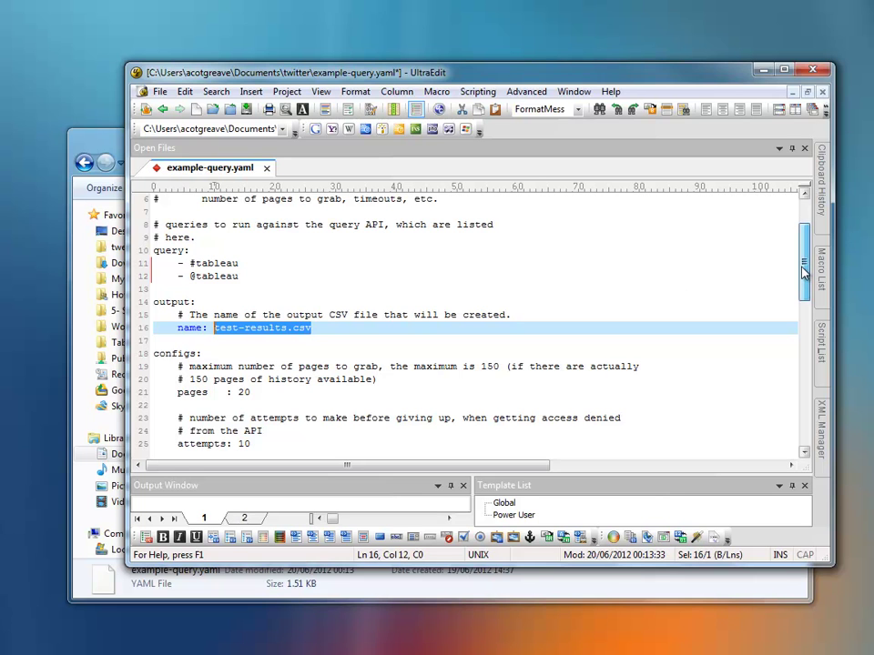
pyautogui.scroll(-3, 803, 270)
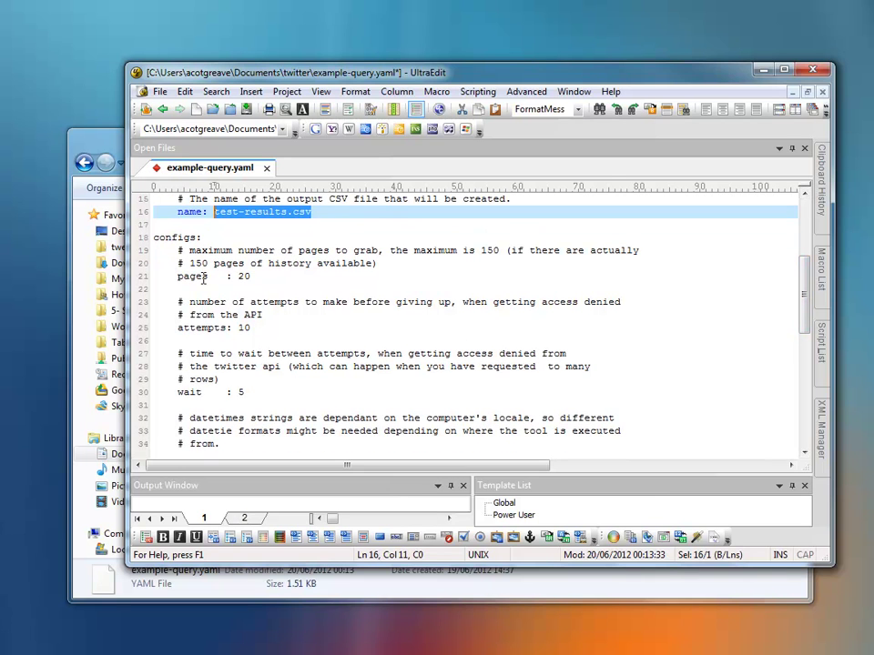
pyautogui.moveTo(233, 276); pyautogui.dragTo(250, 275)
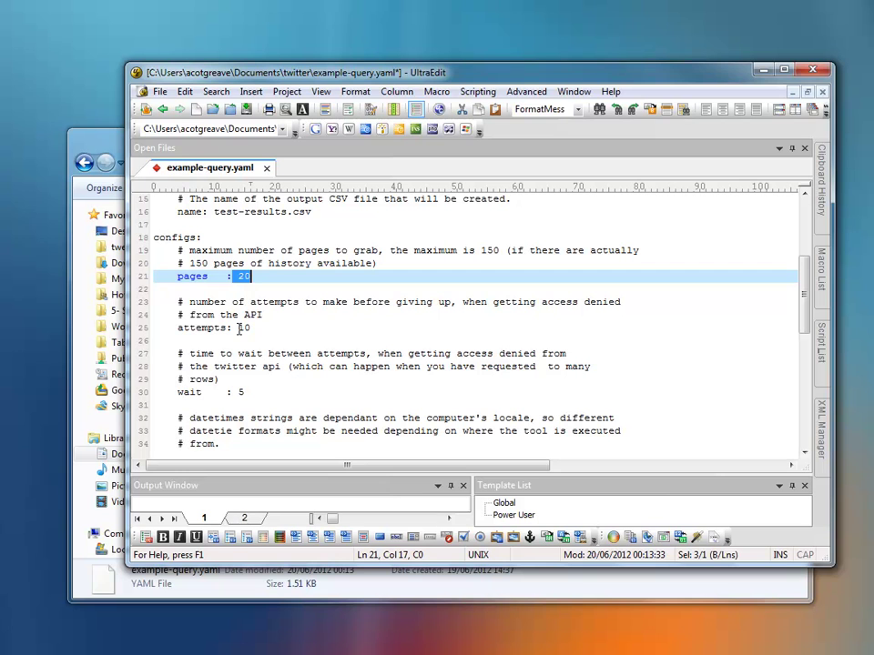
pyautogui.moveTo(802, 296); pyautogui.dragTo(805, 365)
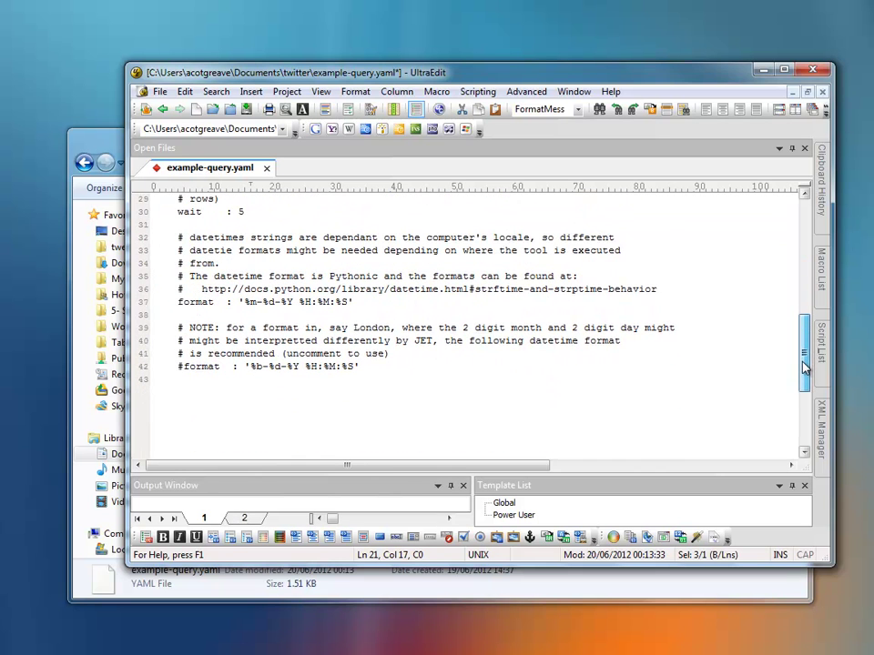
# Add '#' before the line 37 format and remove the '#' from line 42.
pyautogui.click(369, 306)
pyautogui.hotkey('shift', 'Home')
pyautogui.hotkey('shift', 'Home')
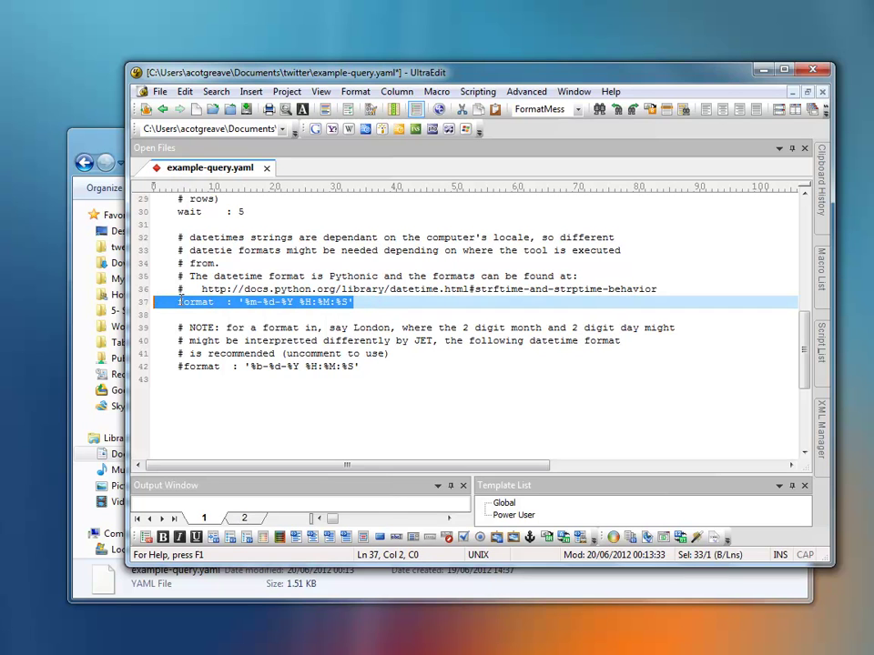
pyautogui.click(179, 301)
pyautogui.write('#')
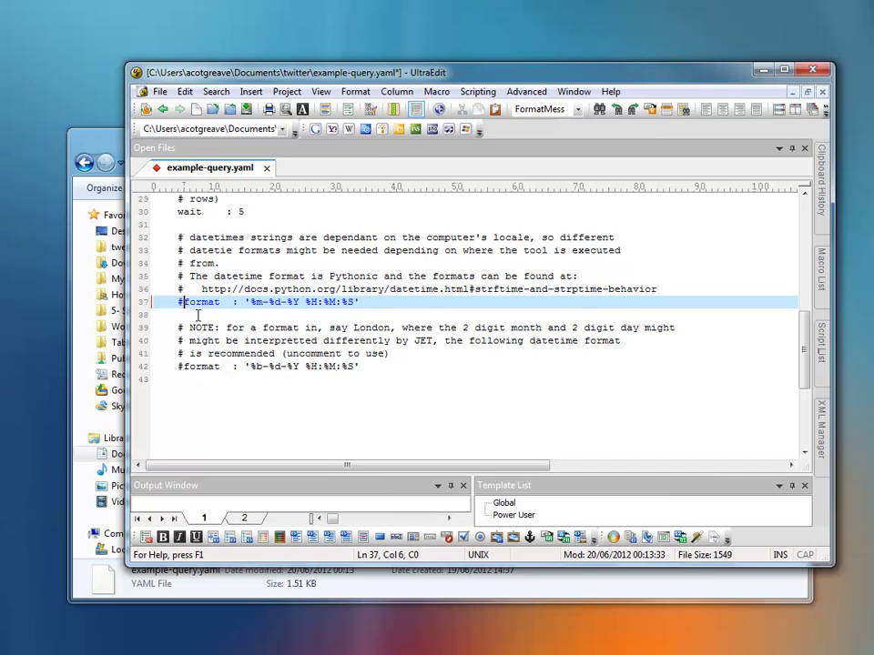
pyautogui.click(183, 366)
pyautogui.press('BackSpace')
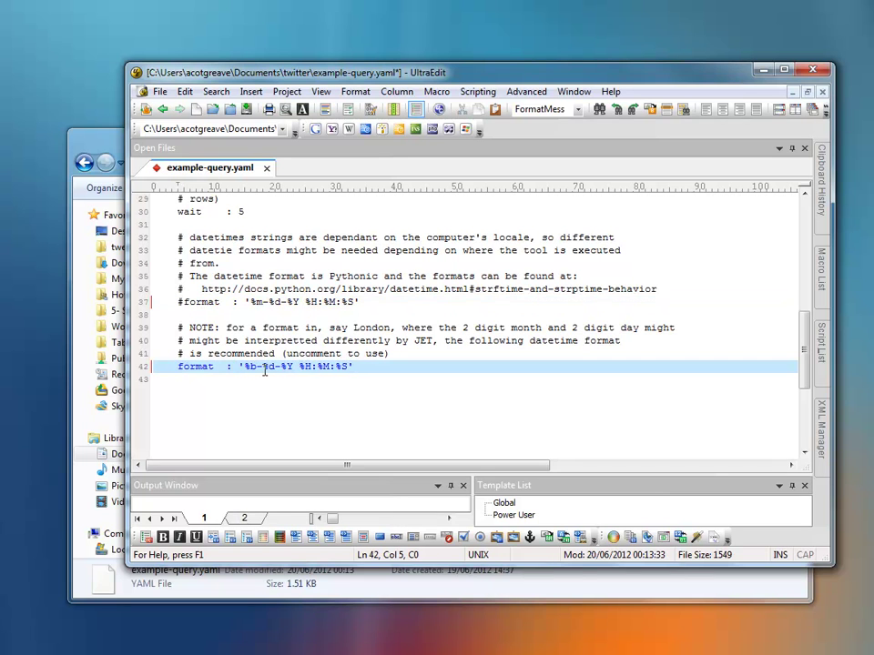
# Check the %b month code, the now-active line 42 and the commented line 37.
pyautogui.doubleClick(252, 366)
pyautogui.hotkey('shift', 'Left')
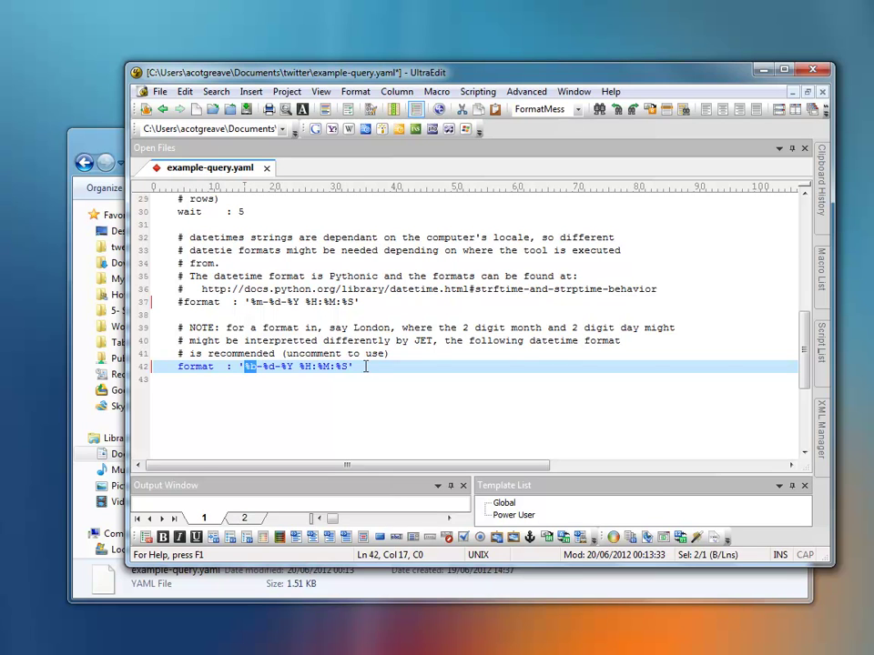
pyautogui.moveTo(365, 367); pyautogui.dragTo(179, 366)
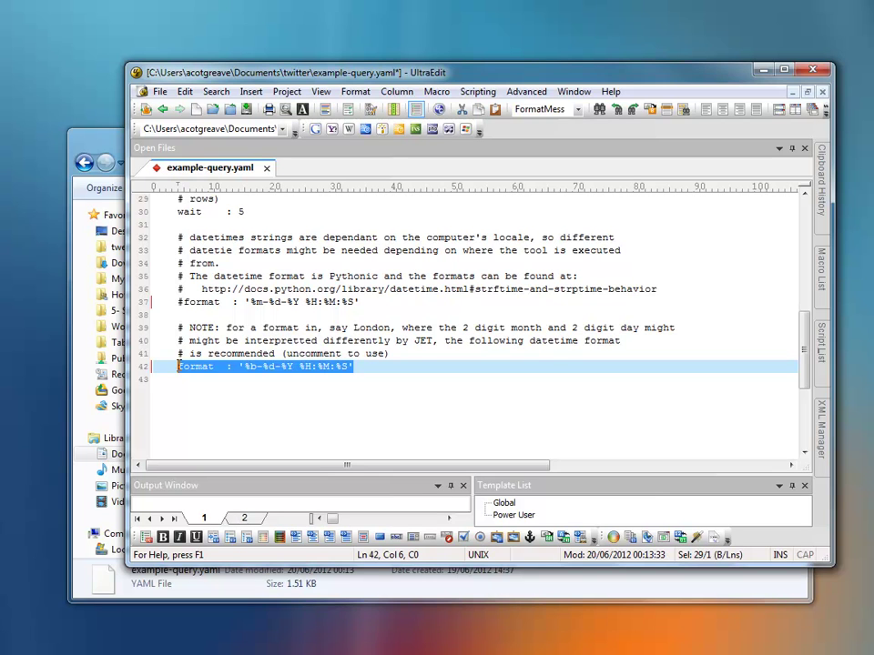
pyautogui.click(185, 302)
pyautogui.moveTo(368, 302); pyautogui.dragTo(178, 302)
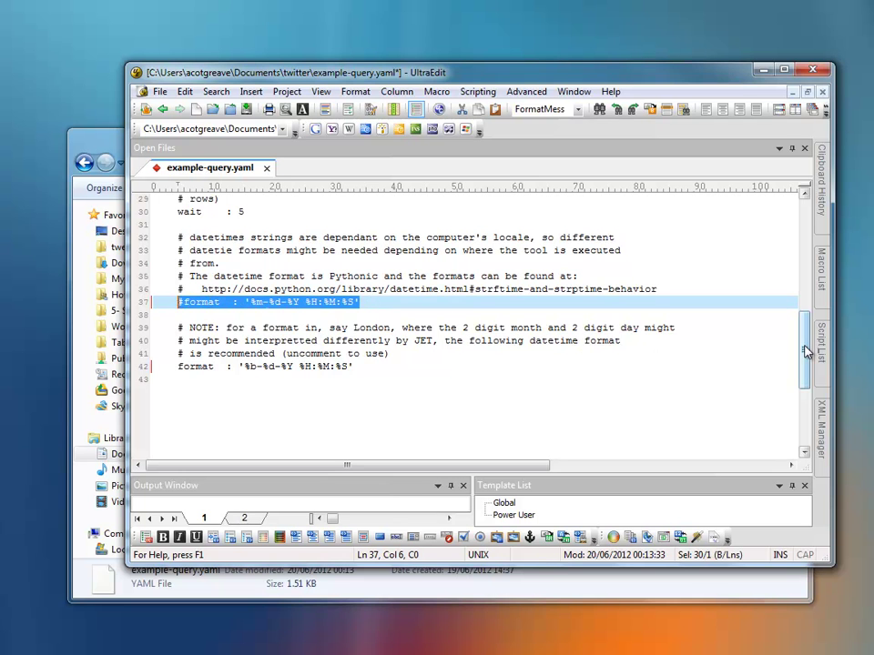
# Close example-query.yaml through the File commands, answering Yes to save the changes.
pyautogui.moveTo(805, 352); pyautogui.dragTo(815, 222)
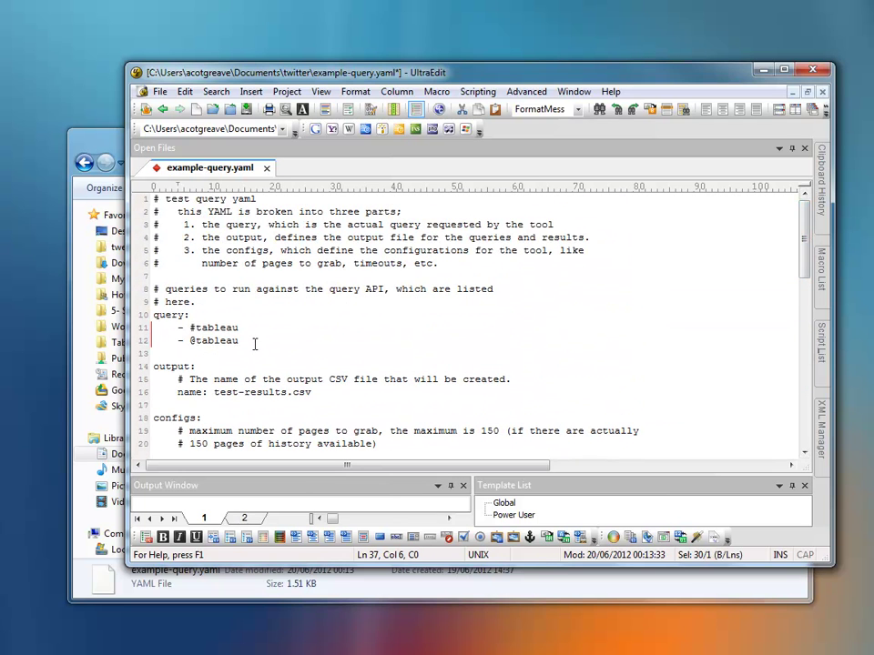
pyautogui.moveTo(254, 340); pyautogui.dragTo(146, 326)
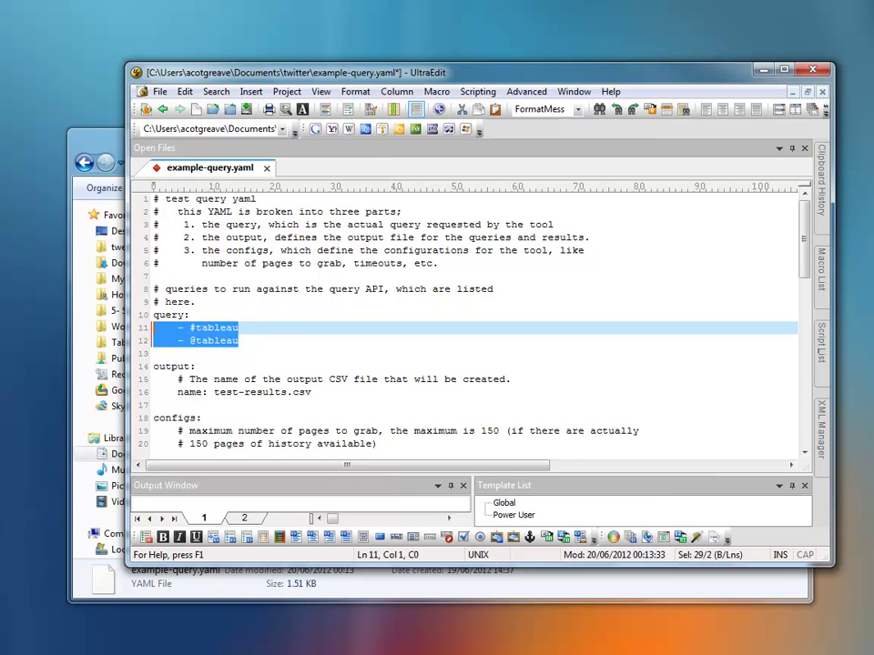
pyautogui.hotkey('alt', 'Tab')
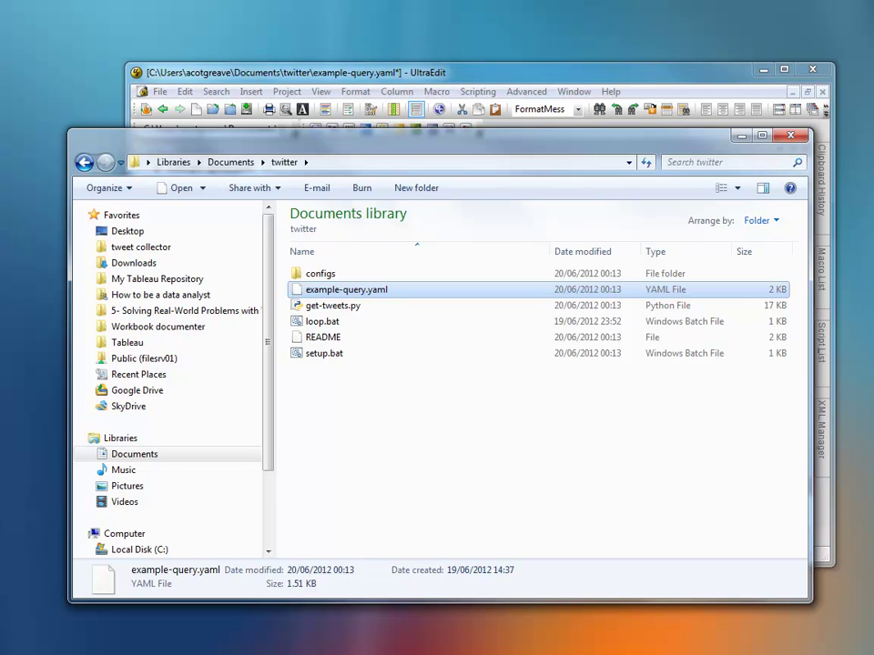
pyautogui.click(318, 69)
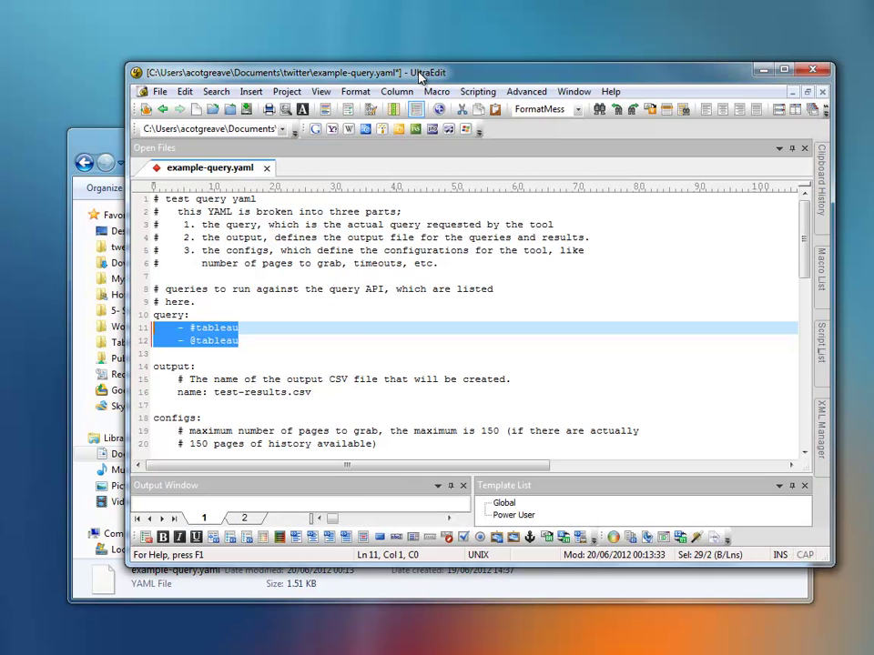
pyautogui.click(159, 91)
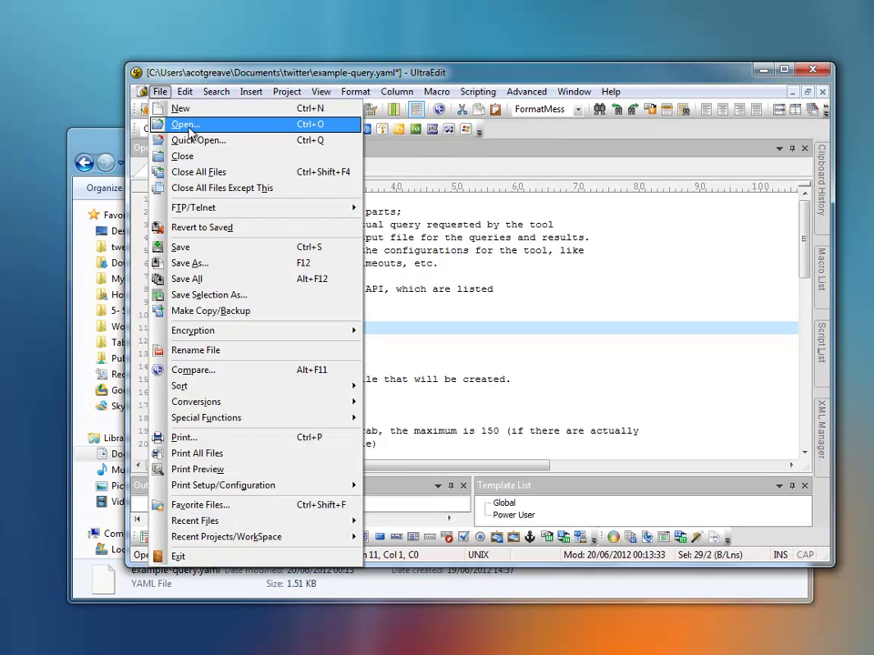
pyautogui.click(812, 70)
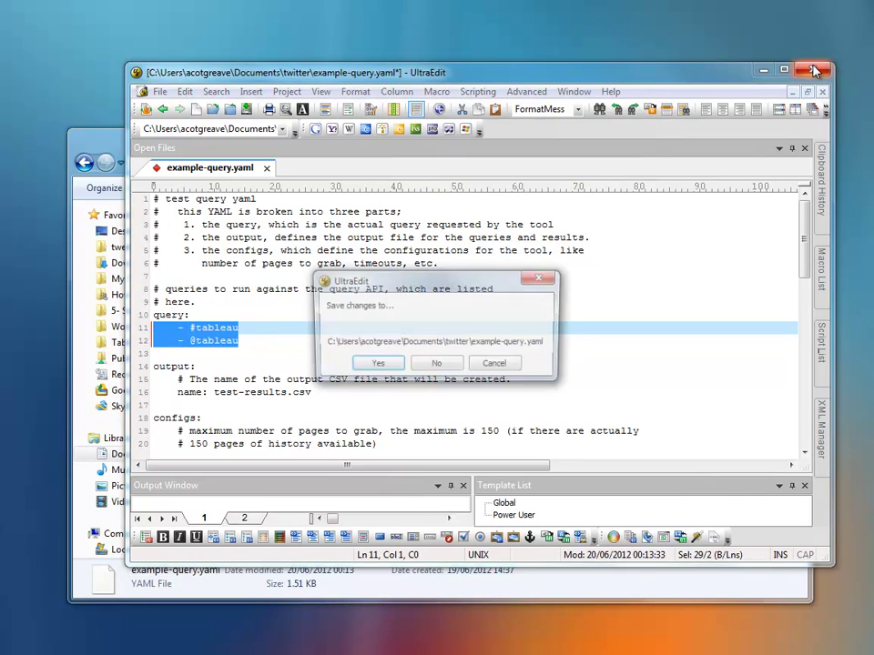
pyautogui.click(378, 363)
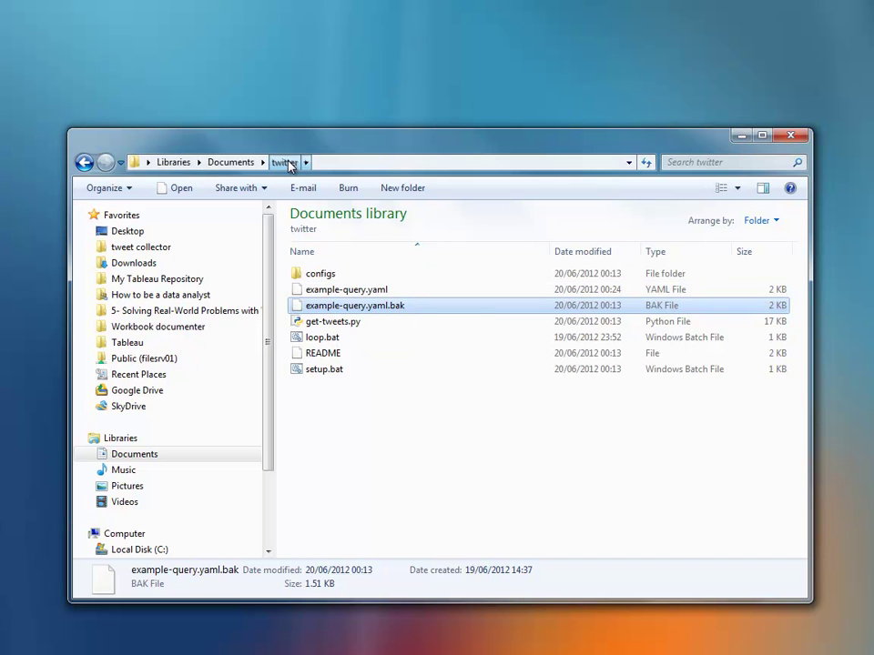
# From Documents, open a command window in the twitter folder.
pyautogui.click(230, 162)
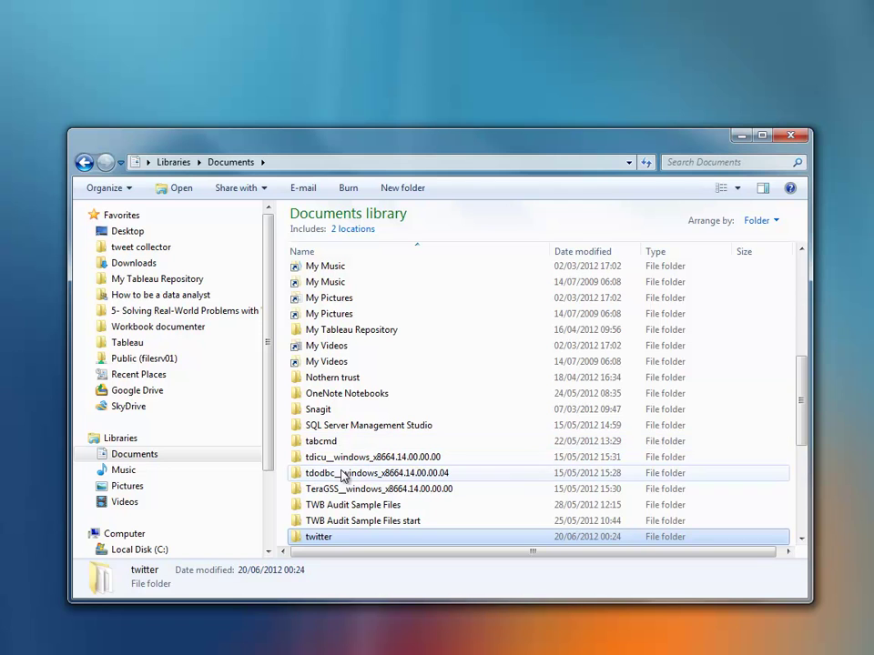
pyautogui.moveTo(335, 543)
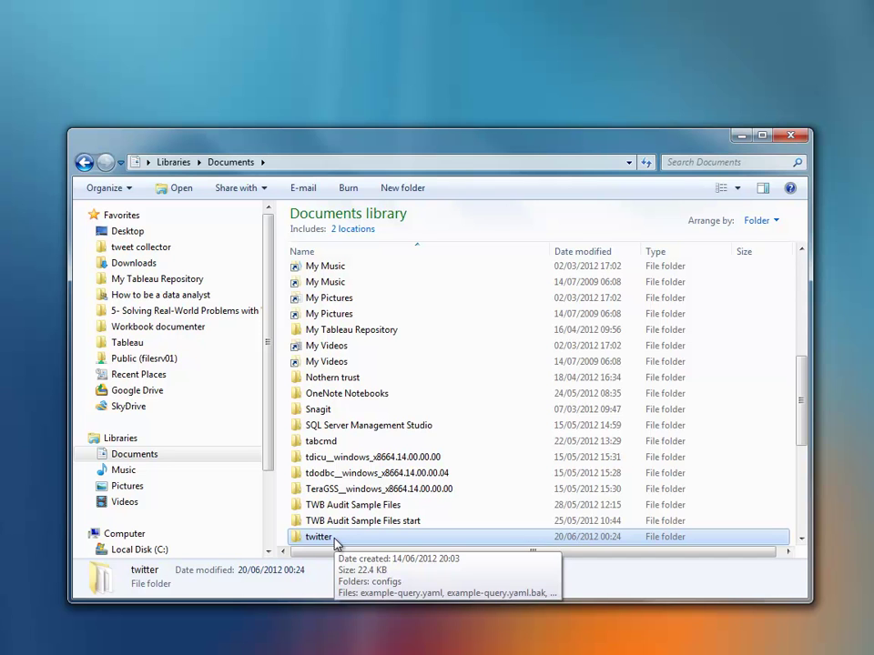
pyautogui.rightClick(335, 544)
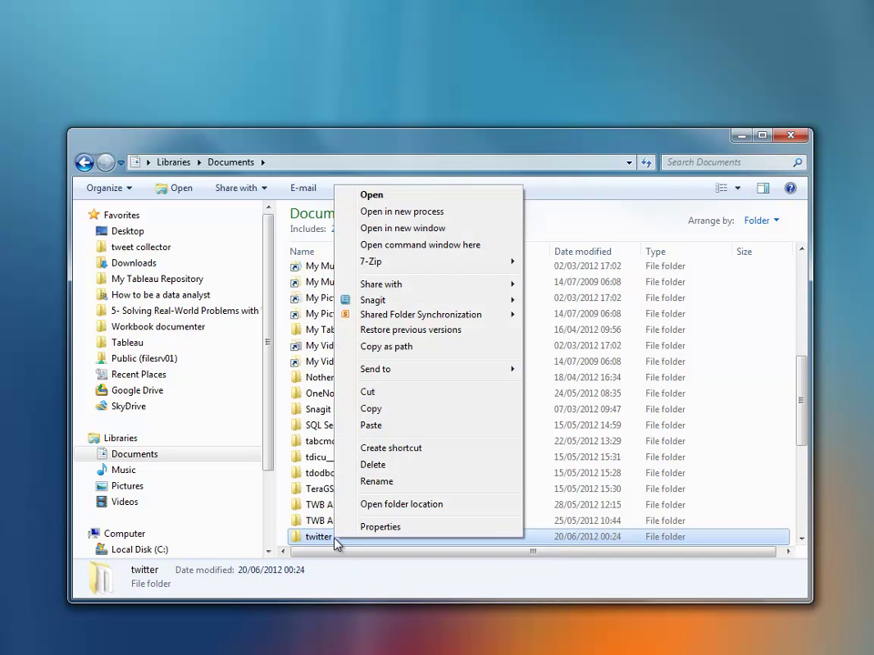
pyautogui.click(428, 246)
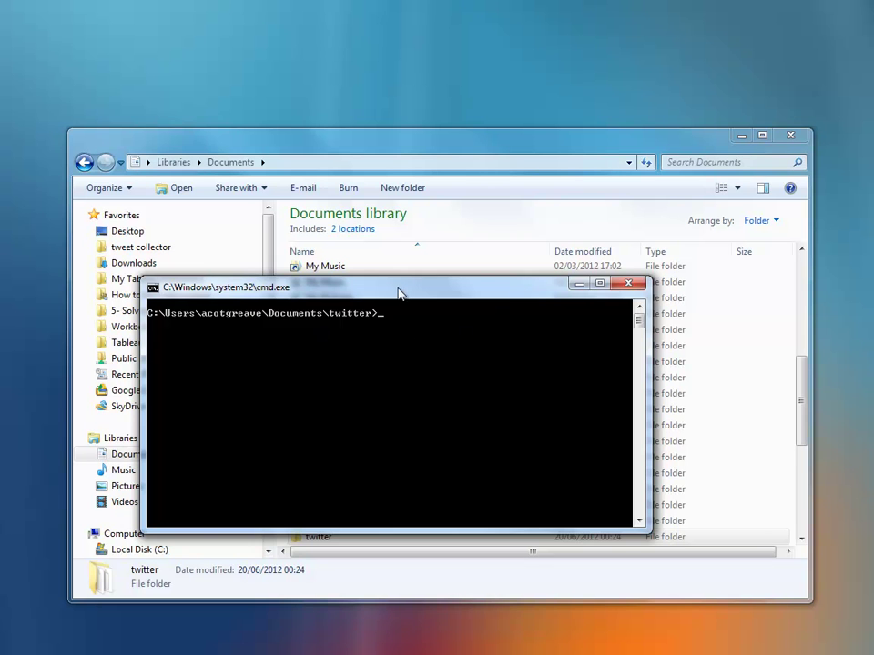
# Move the command window right and reopen the twitter folder in a smaller Explorer window.
pyautogui.moveTo(420, 292); pyautogui.dragTo(585, 382)
pyautogui.moveTo(656, 144); pyautogui.dragTo(607, 39)
pyautogui.doubleClick(314, 433)
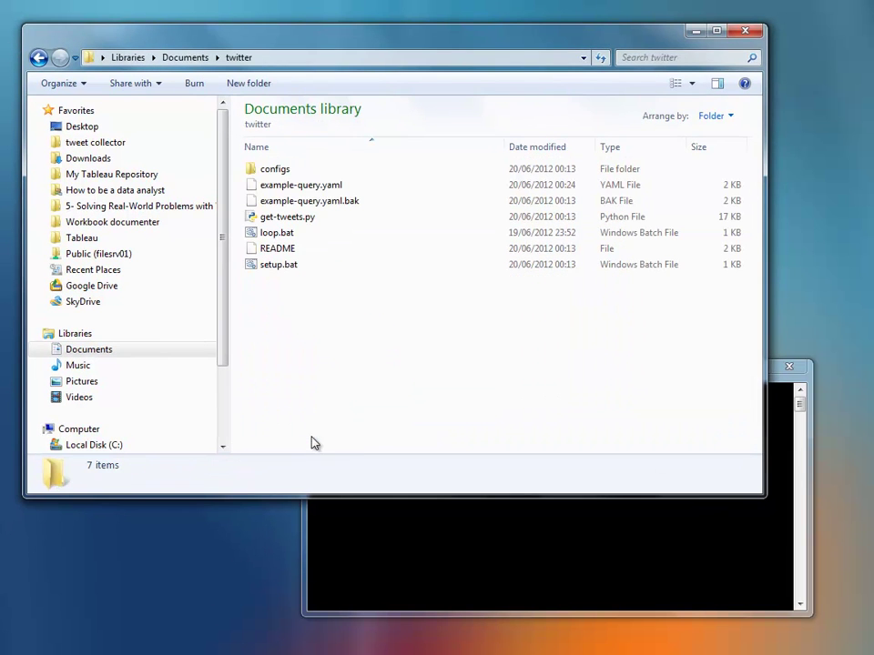
pyautogui.moveTo(765, 496); pyautogui.dragTo(717, 329)
# Run 'get-tweets.py example-query.yaml', then select the resulting 308 KB test-results.csv.
pyautogui.click(562, 402)
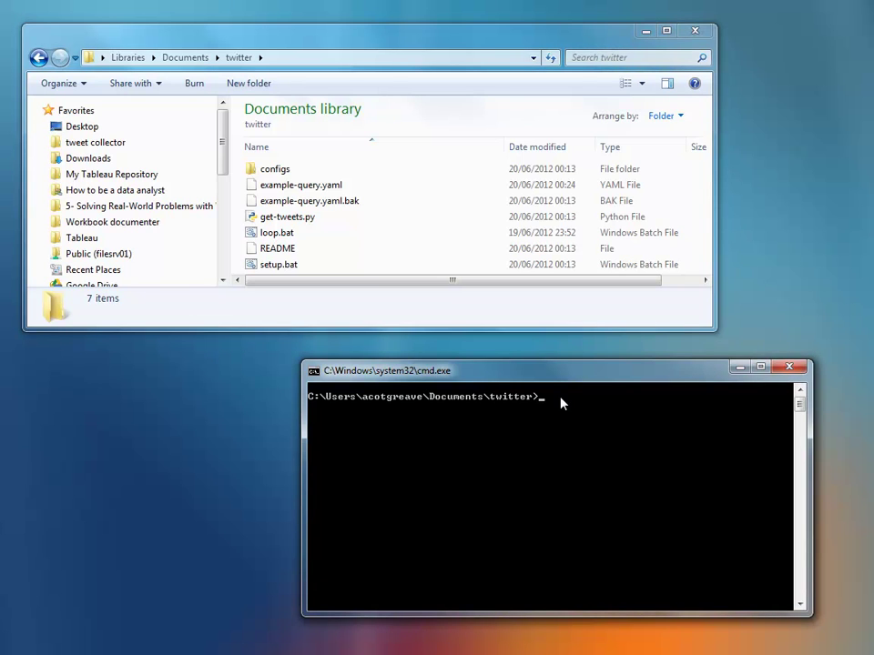
pyautogui.write('get-tweets.py example-query.yaml')
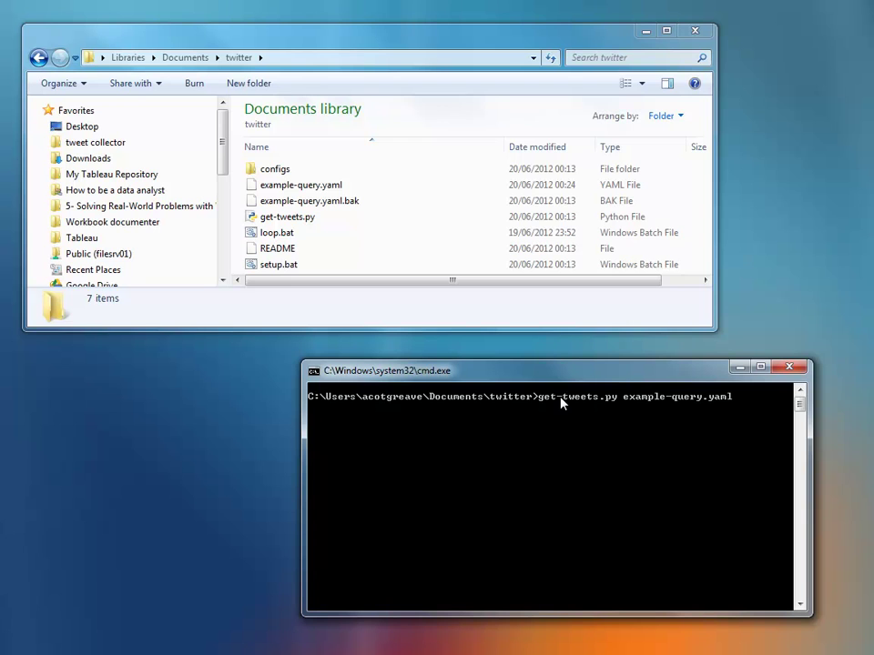
pyautogui.press('Return')
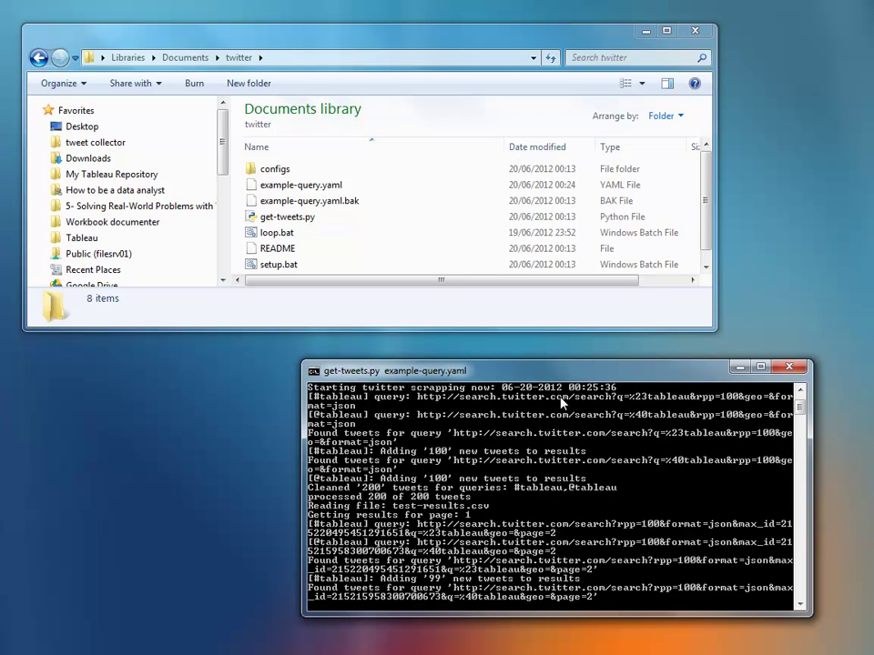
pyautogui.scroll(-1, 710, 178)
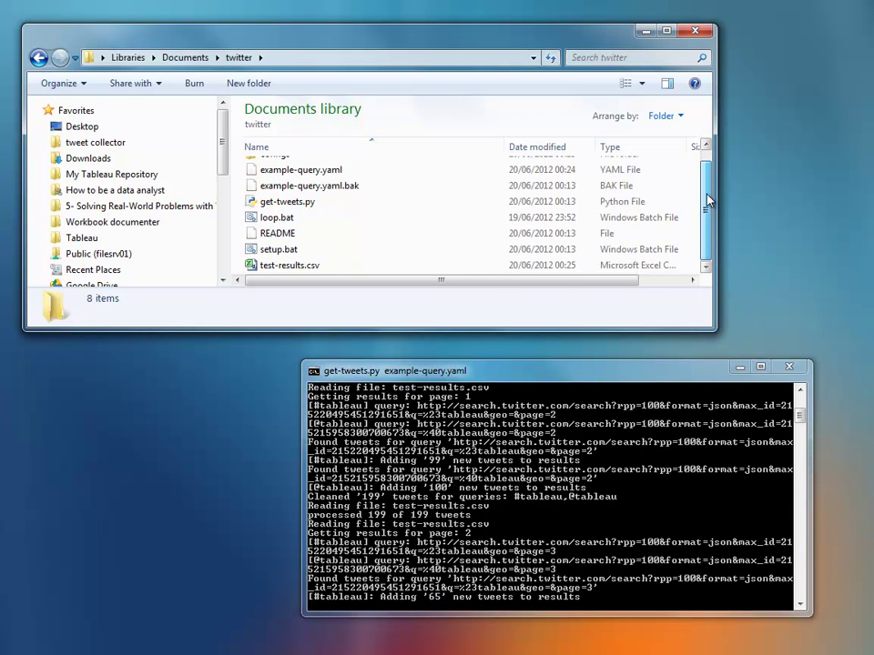
pyautogui.click(345, 266)
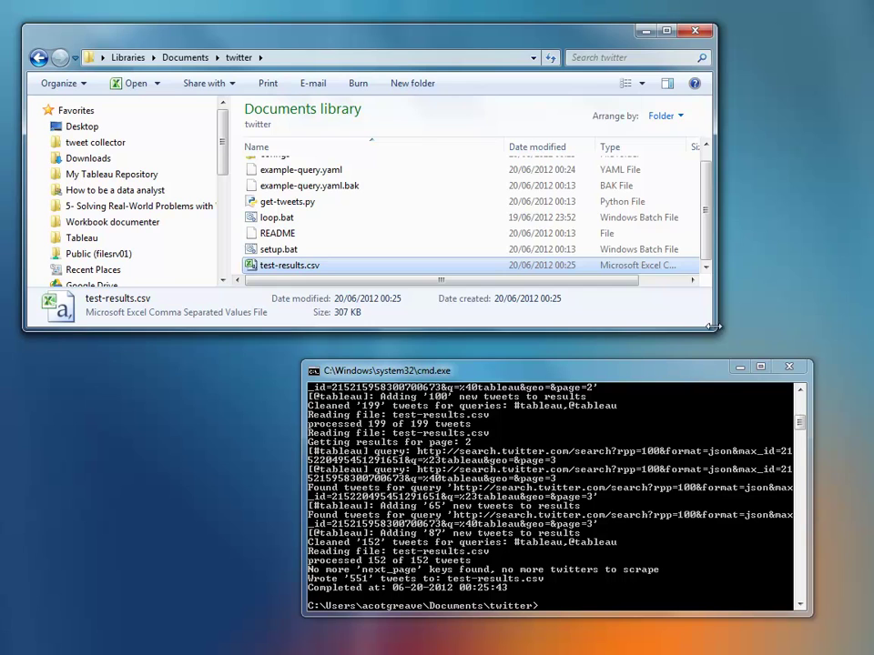
pyautogui.moveTo(717, 330); pyautogui.dragTo(798, 335)
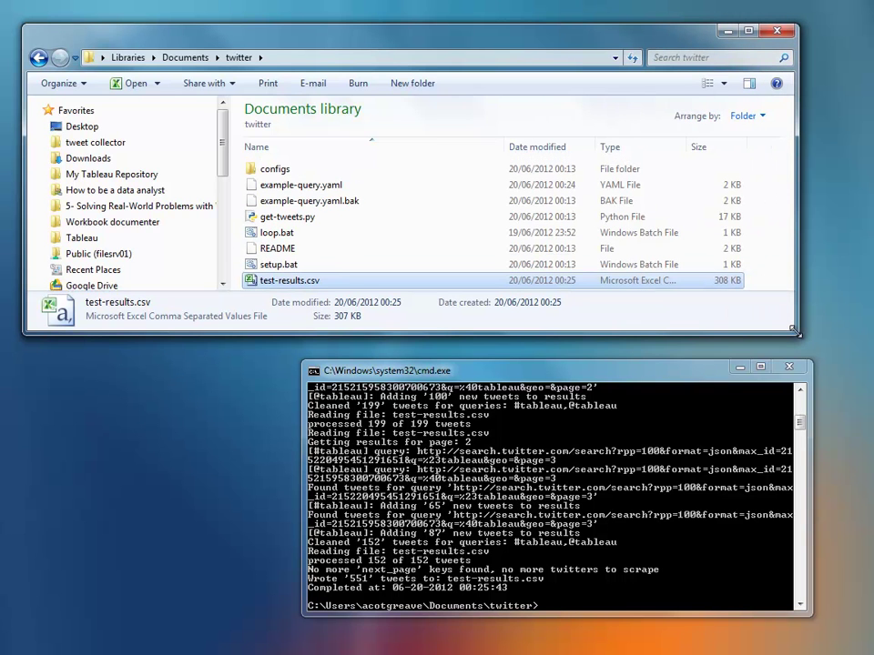
# Load test-results.csv into a new Tableau workbook as a live text-file connection, window maximized.
pyautogui.rightClick(333, 286)
pyautogui.moveTo(391, 375)
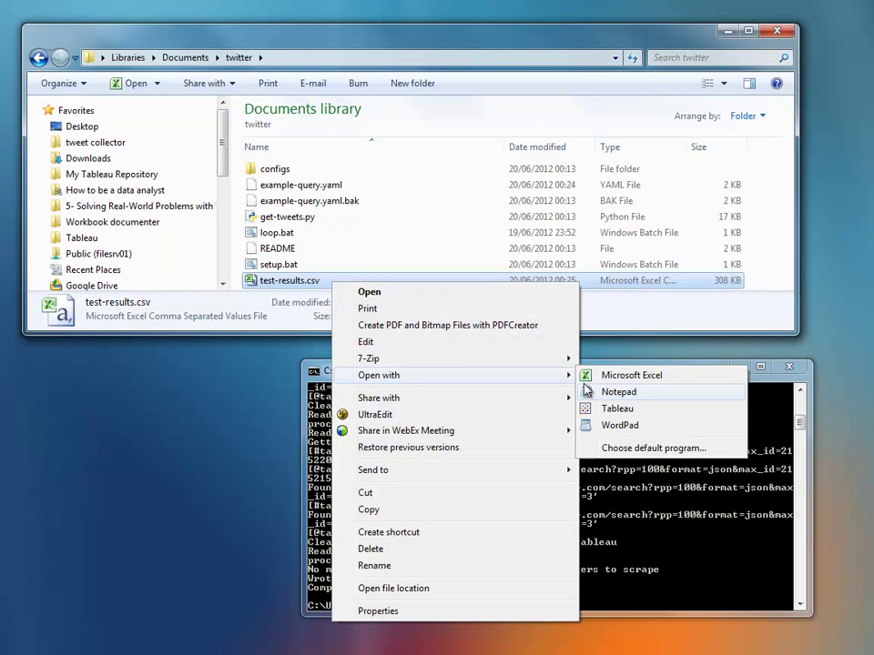
pyautogui.click(634, 410)
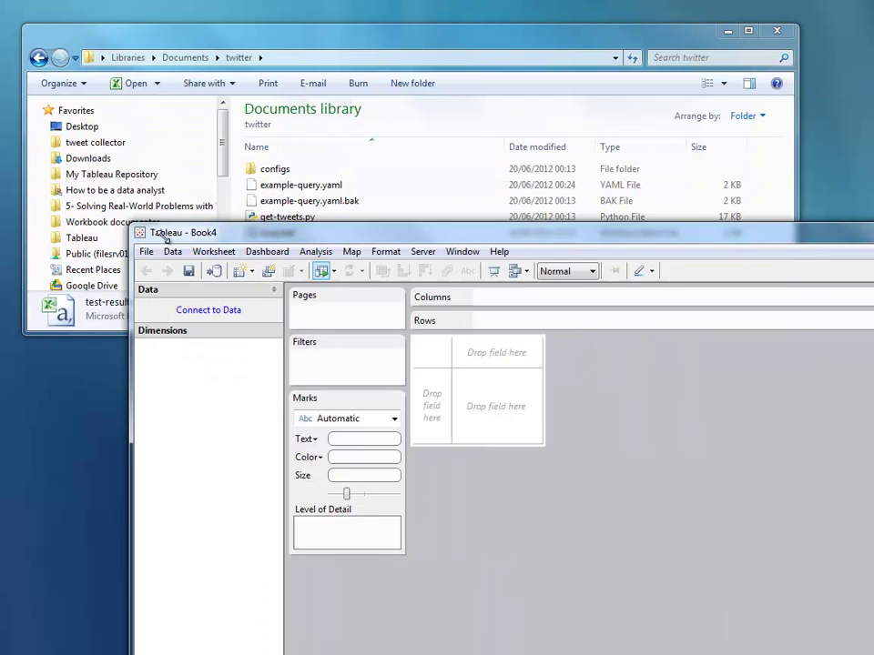
pyautogui.moveTo(173, 233); pyautogui.dragTo(376, 216)
pyautogui.moveTo(292, 278); pyautogui.dragTo(669, 467)
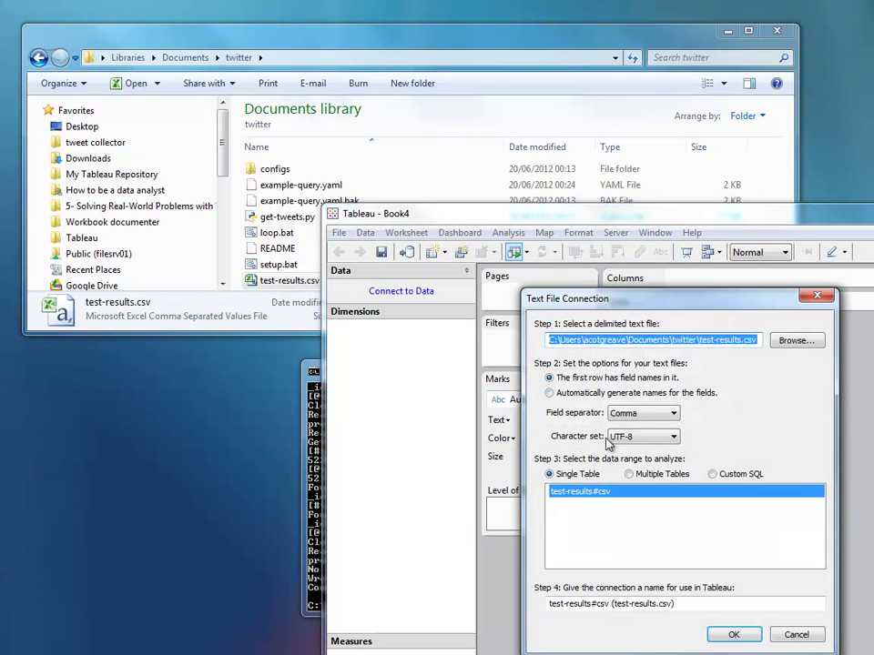
pyautogui.click(735, 635)
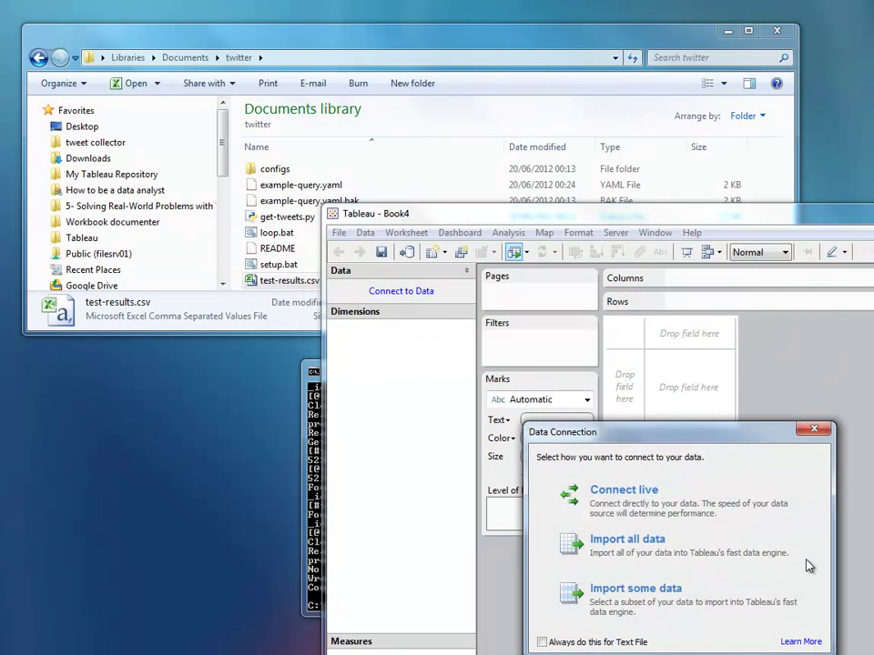
pyautogui.click(693, 499)
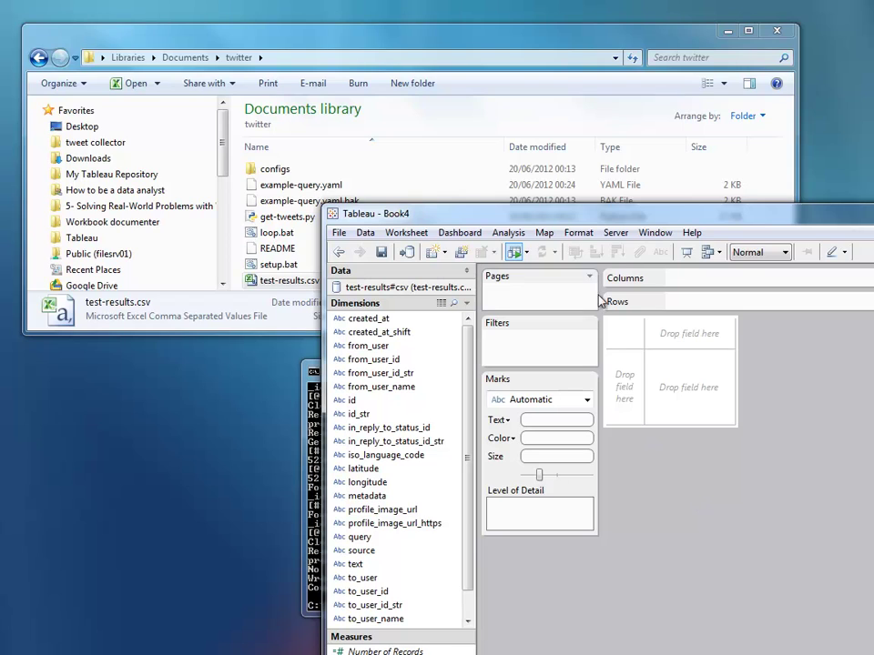
pyautogui.doubleClick(604, 215)
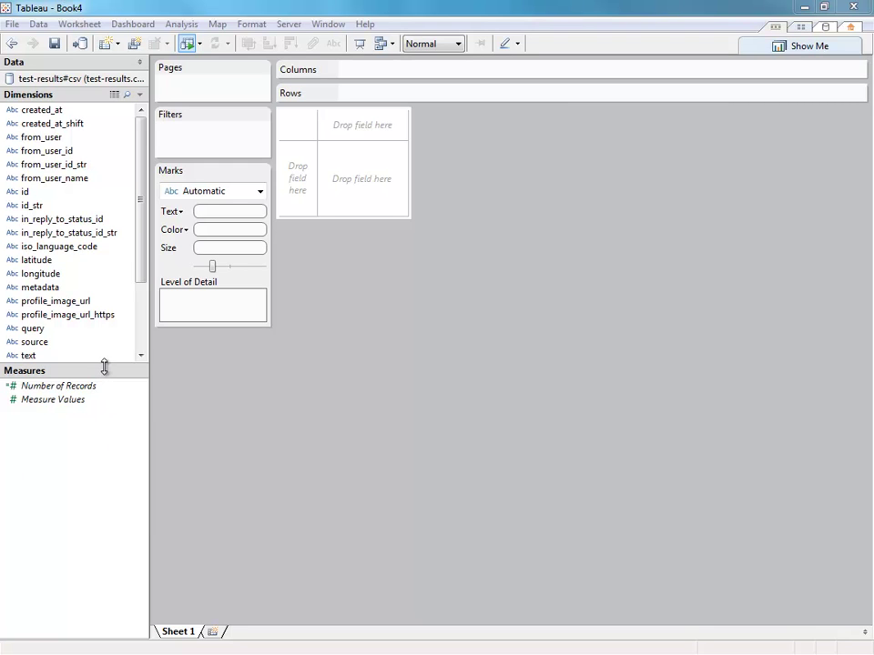
# Rename the Number of Records measure to 'tweets'.
pyautogui.moveTo(105, 366); pyautogui.dragTo(104, 457)
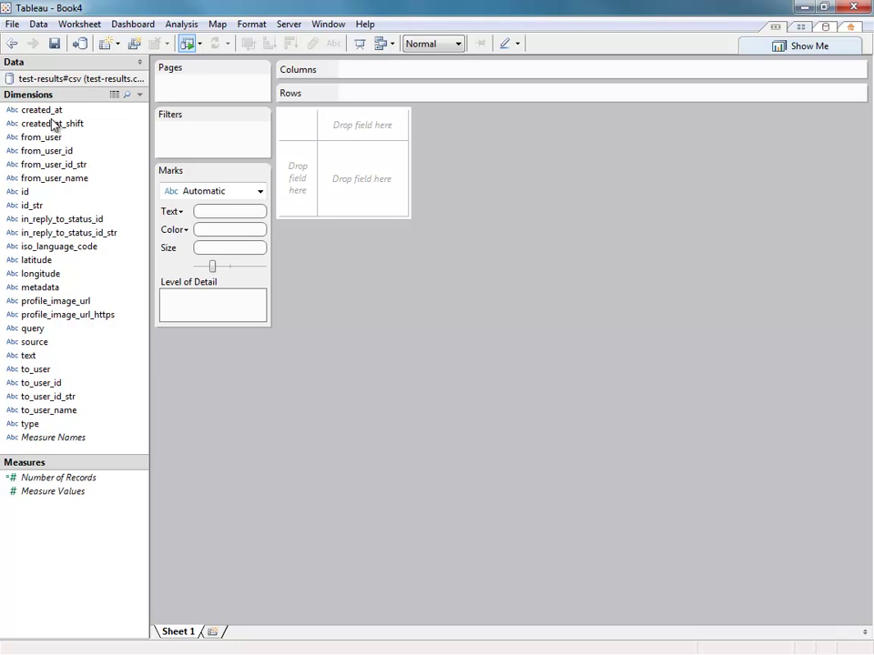
pyautogui.click(41, 109)
pyautogui.moveTo(55, 440)
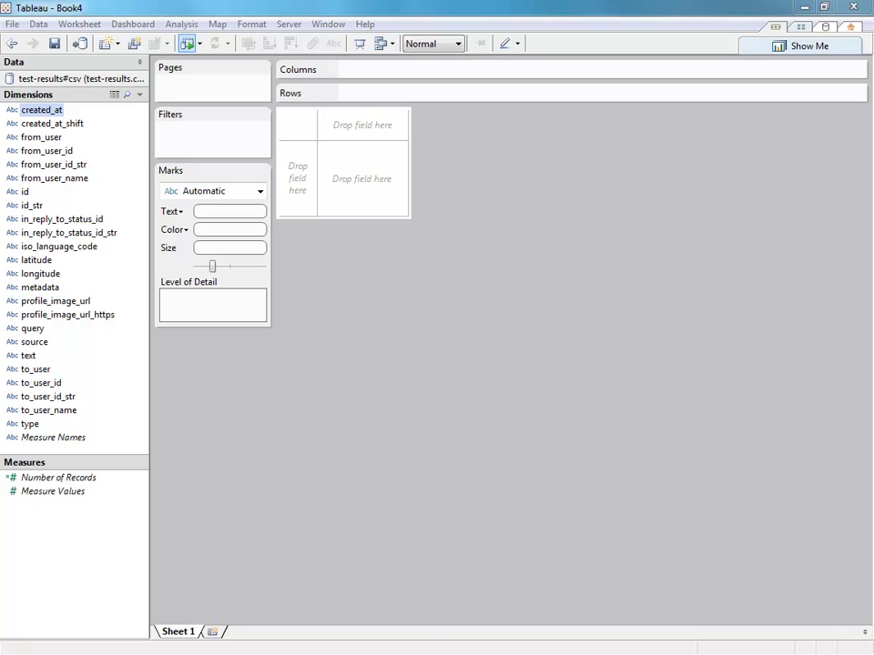
pyautogui.rightClick(78, 483)
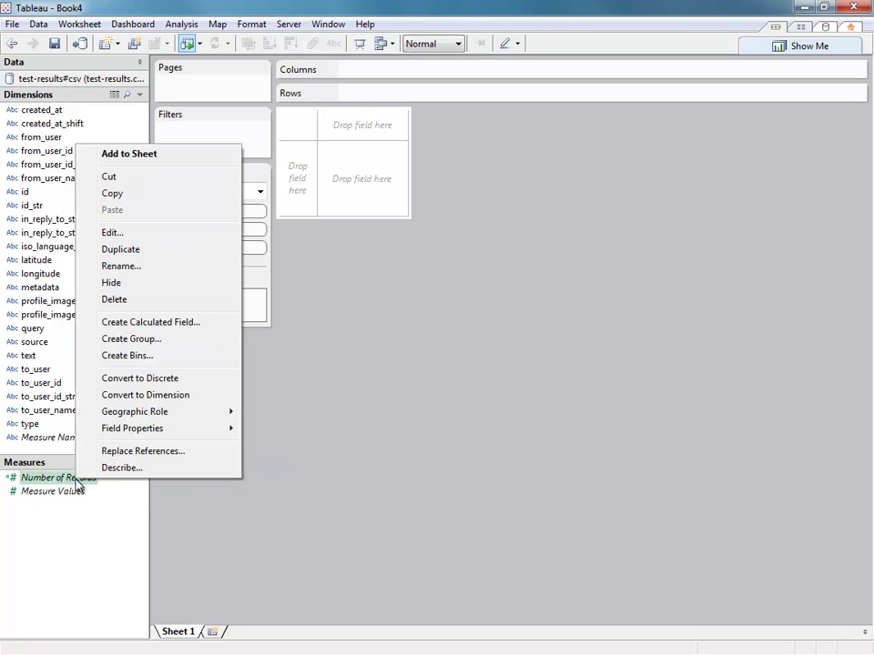
pyautogui.click(135, 266)
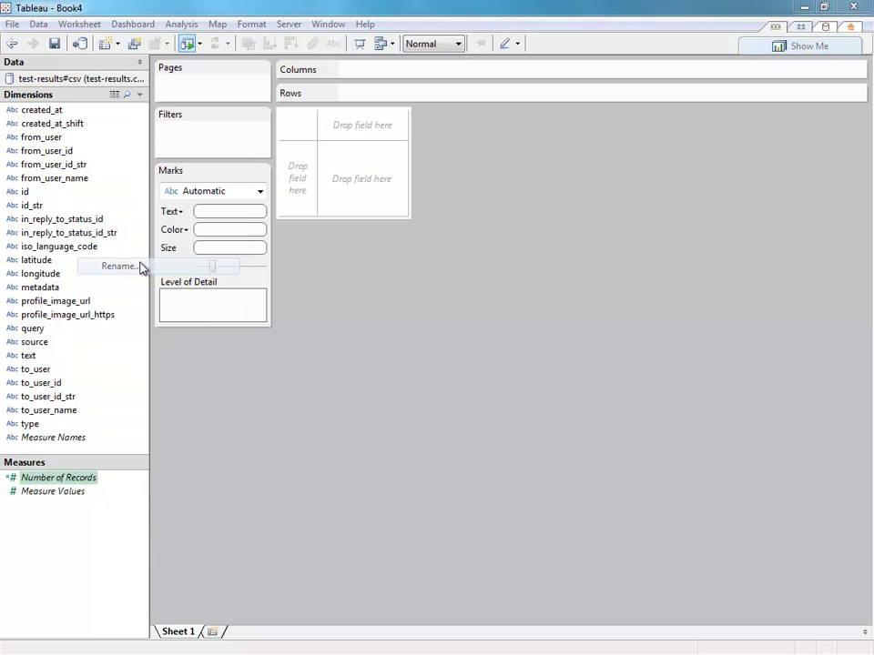
pyautogui.write('tweets')
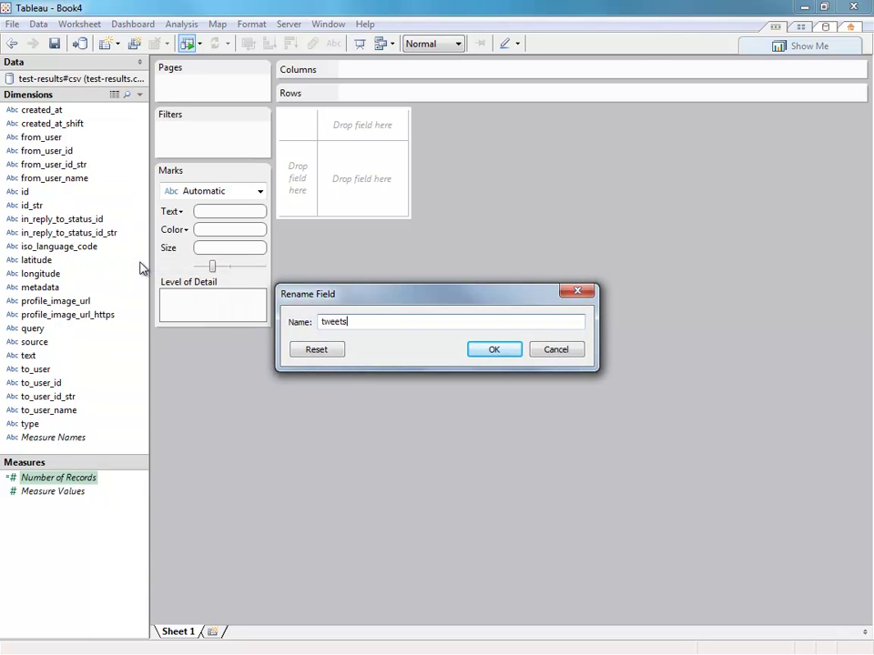
pyautogui.press('Return')
# Rename the created_at field to 'tweet time'.
pyautogui.click(40, 111)
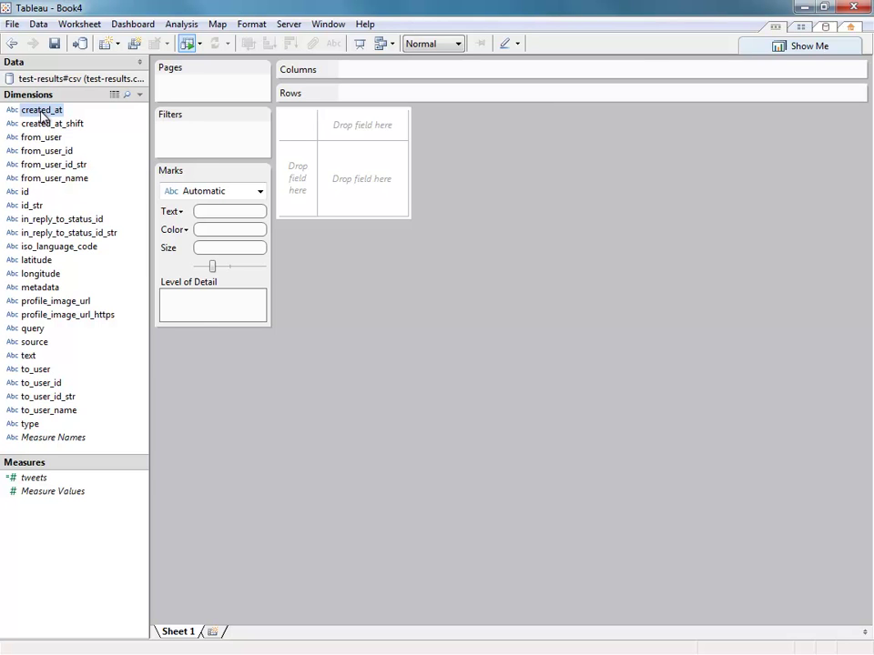
pyautogui.rightClick(41, 113)
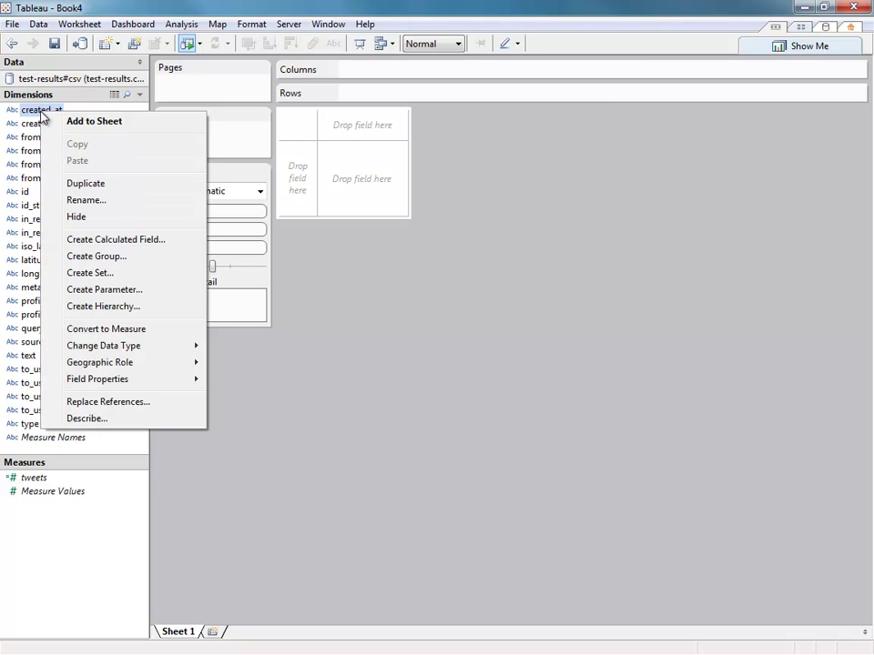
pyautogui.click(76, 199)
pyautogui.write('tweet date')
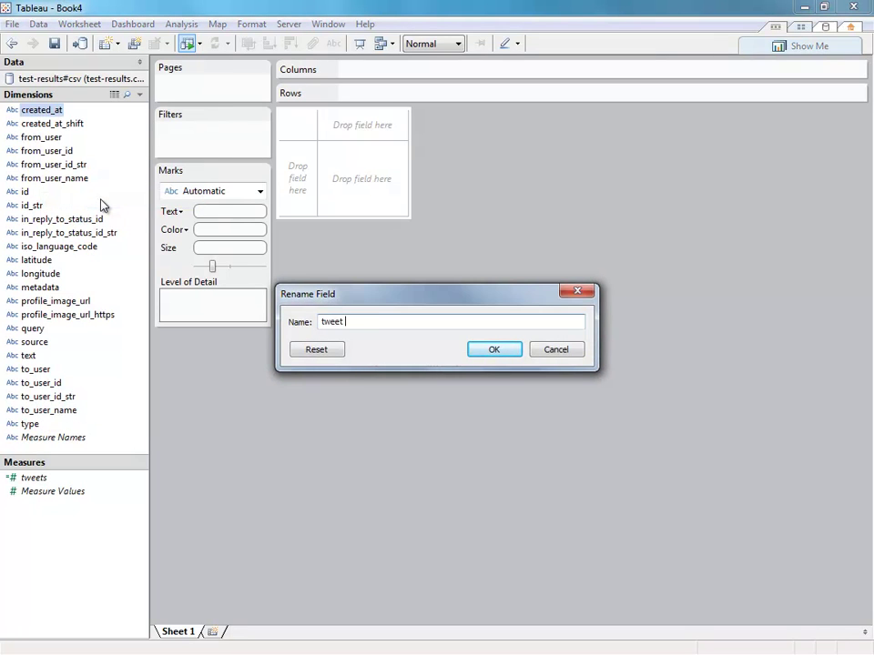
pyautogui.press('BackSpace')
pyautogui.press('BackSpace')
pyautogui.press('BackSpace')
pyautogui.press('BackSpace')
pyautogui.write('time')
pyautogui.press('Return')
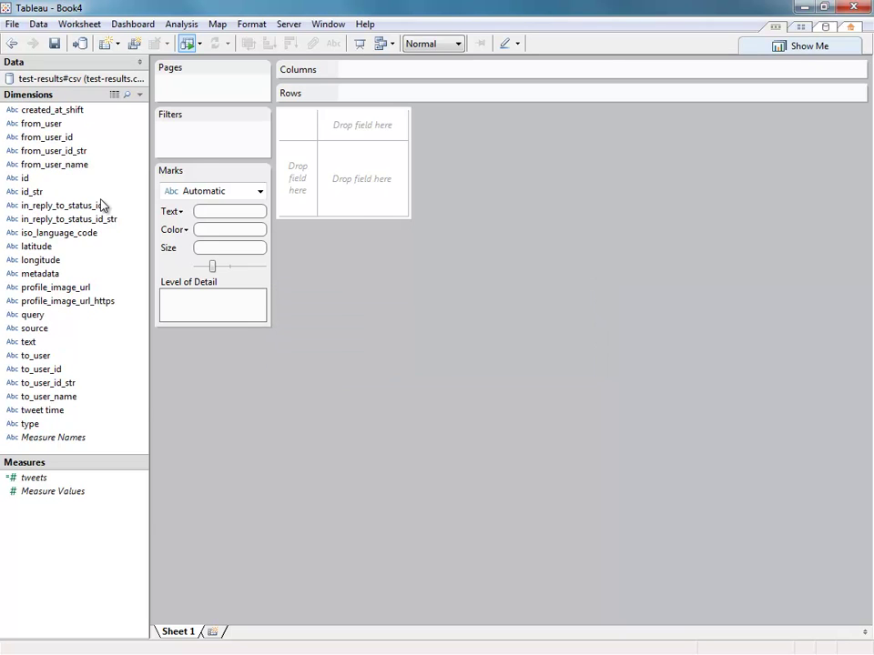
# Change tweet time to Date & time and place it on Columns as YEAR(tweet time).
pyautogui.rightClick(43, 411)
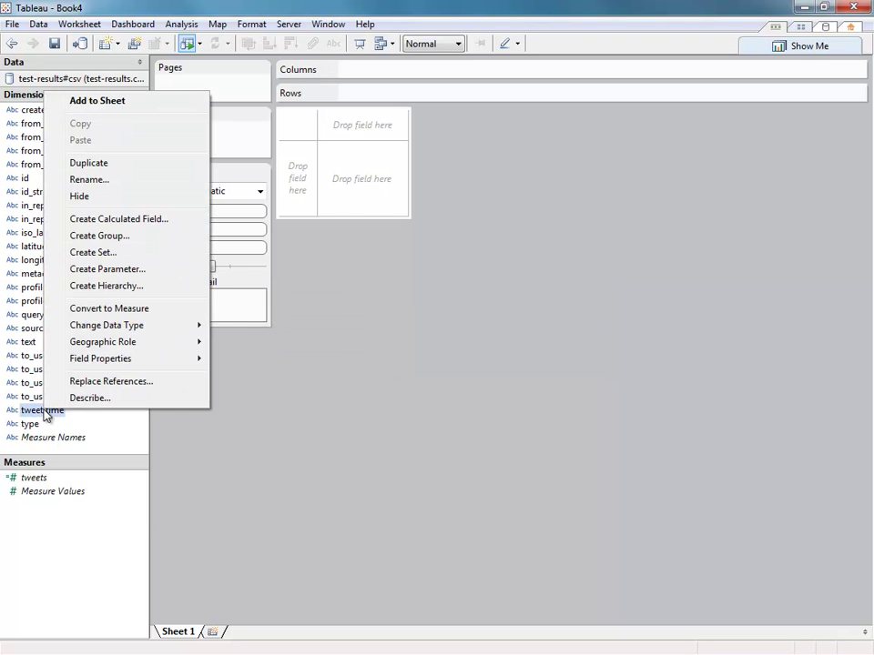
pyautogui.moveTo(153, 329)
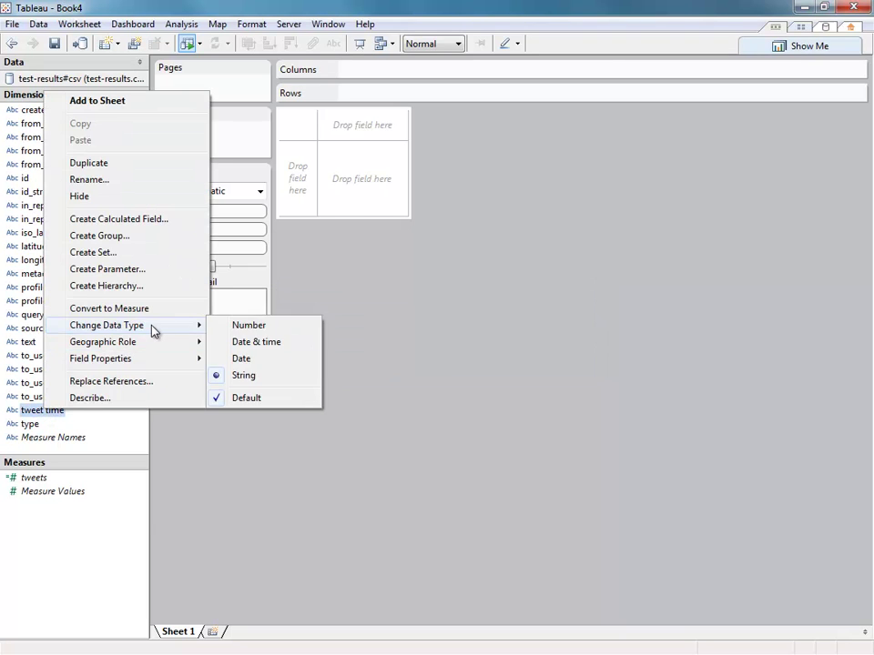
pyautogui.click(279, 342)
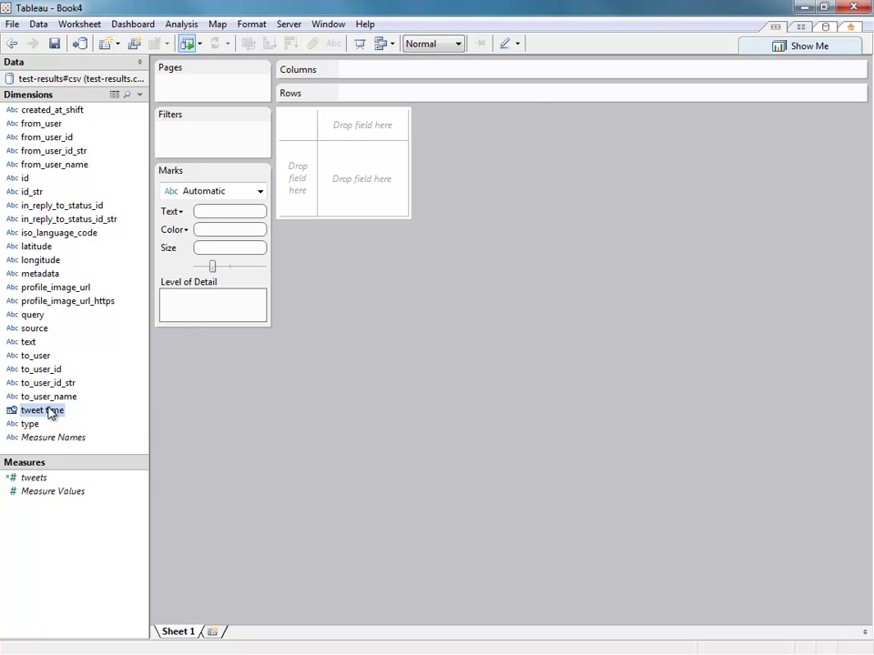
pyautogui.moveTo(50, 414); pyautogui.dragTo(364, 123)
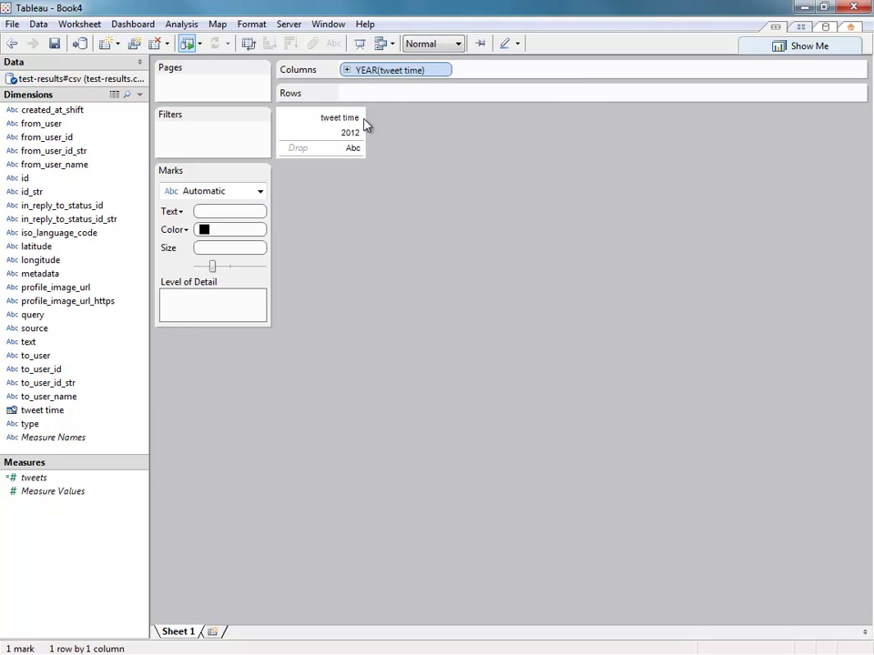
# Show tweet time as a continuous Day axis and plot SUM(tweets) as a daily line.
pyautogui.click(446, 71)
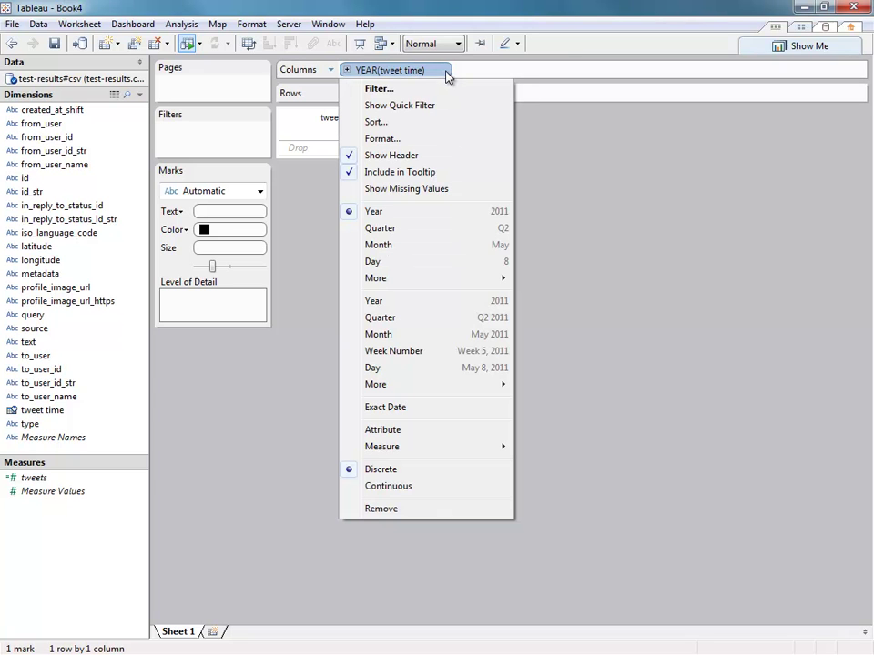
pyautogui.click(398, 367)
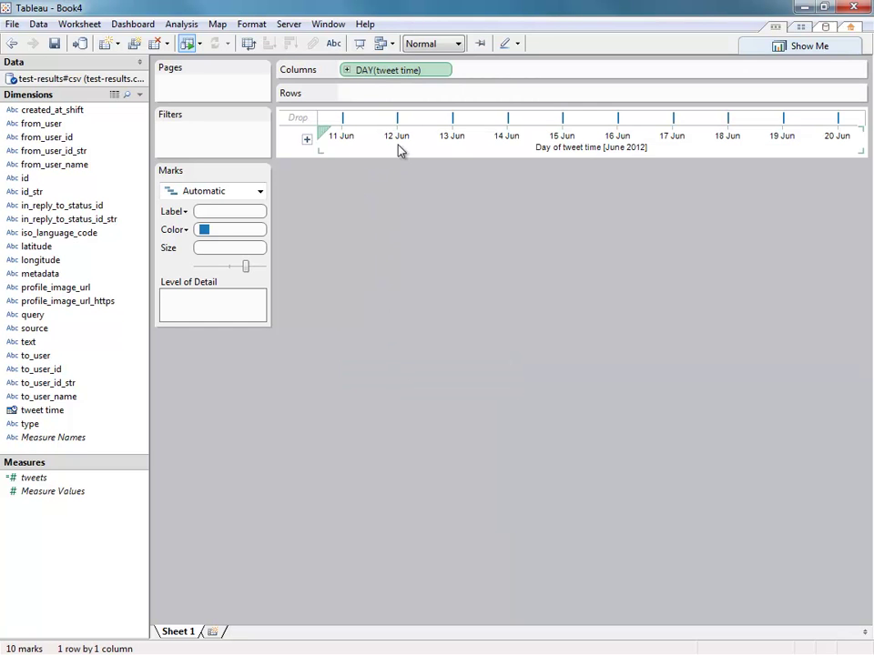
pyautogui.moveTo(33, 478); pyautogui.dragTo(293, 122)
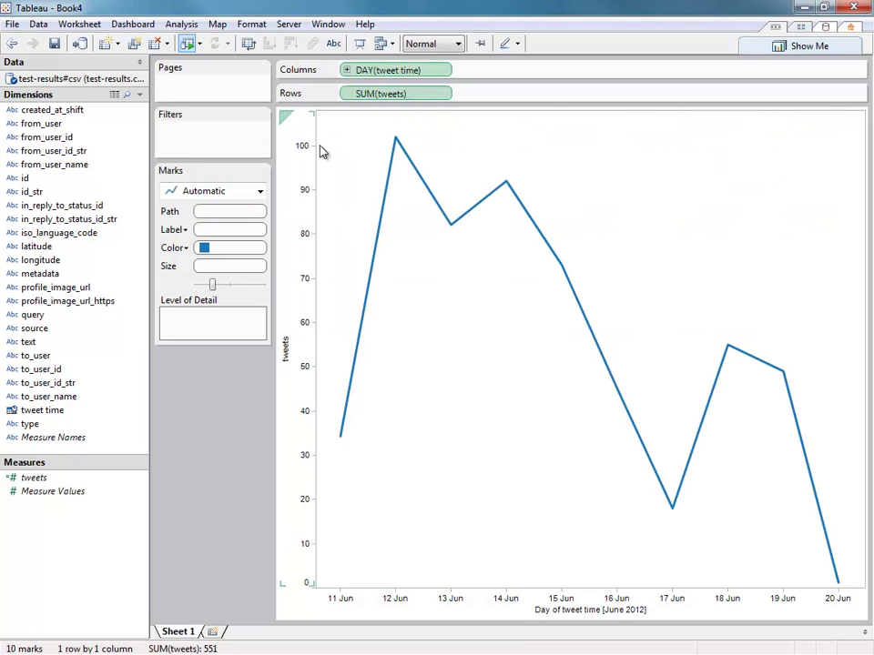
pyautogui.moveTo(398, 145)
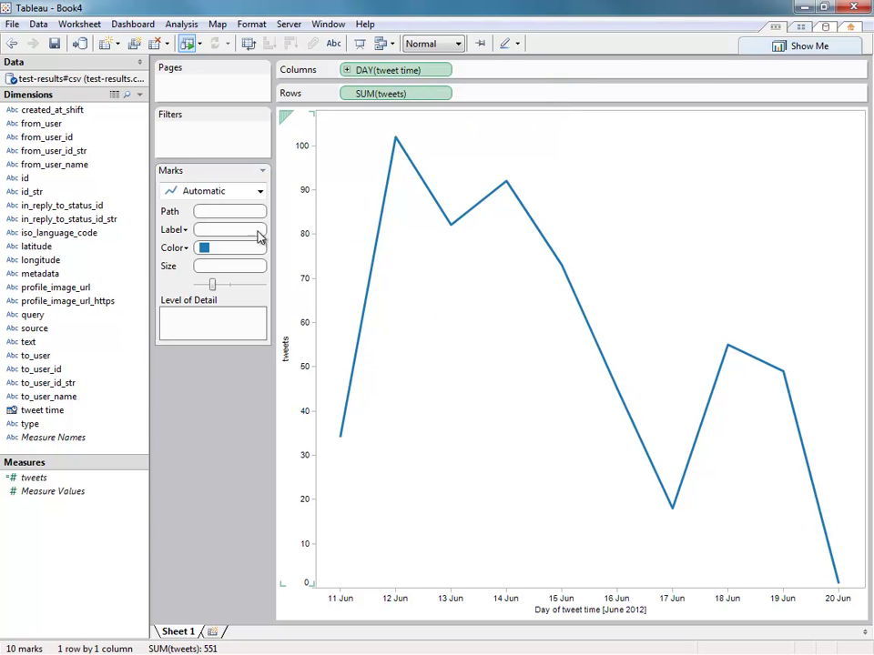
# Rename the text field to 'tweet'.
pyautogui.rightClick(33, 347)
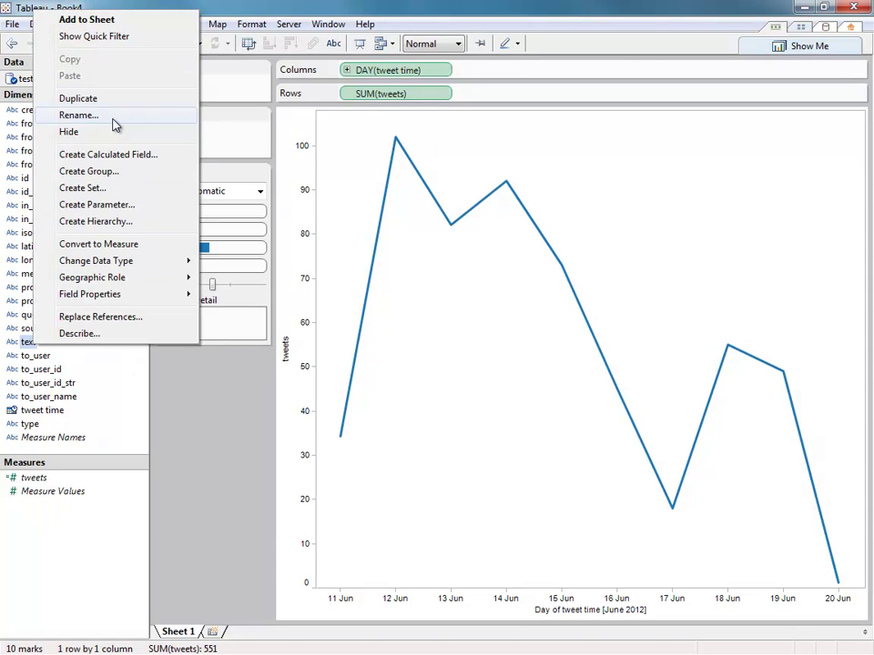
pyautogui.click(114, 118)
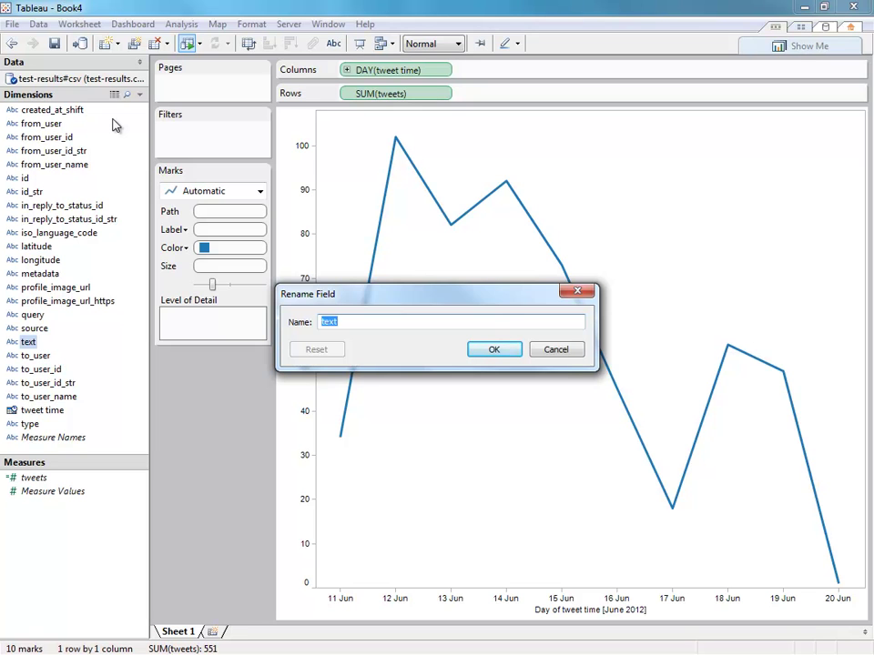
pyautogui.write('tweet')
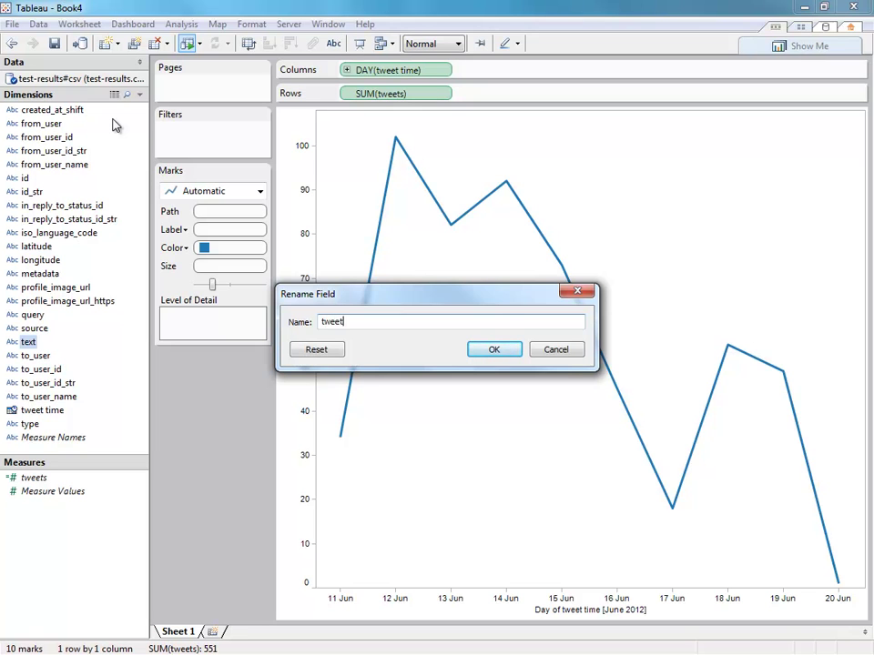
pyautogui.press('Return')
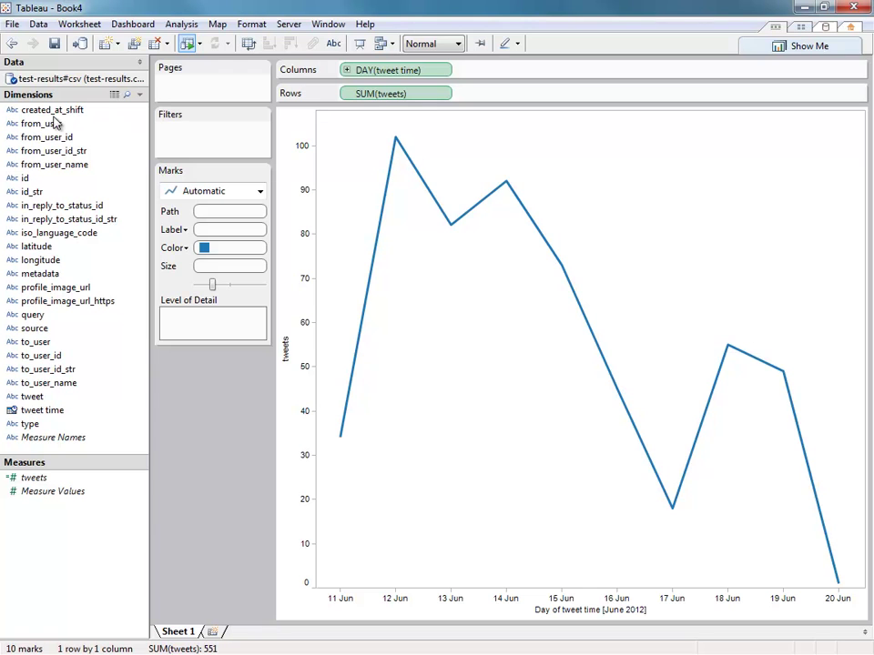
# Rename the from_user field to 'twitter user'.
pyautogui.rightClick(55, 124)
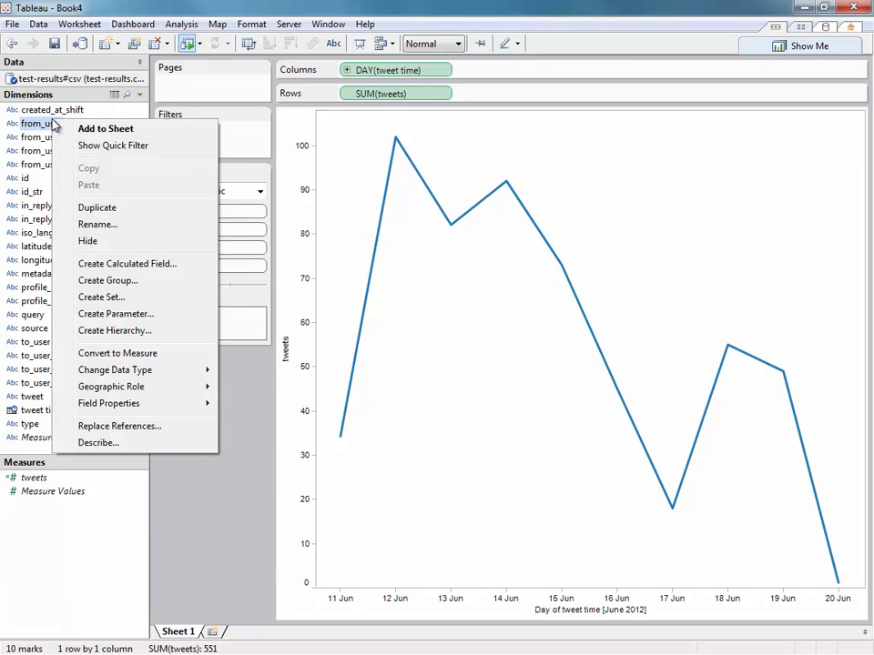
pyautogui.click(96, 224)
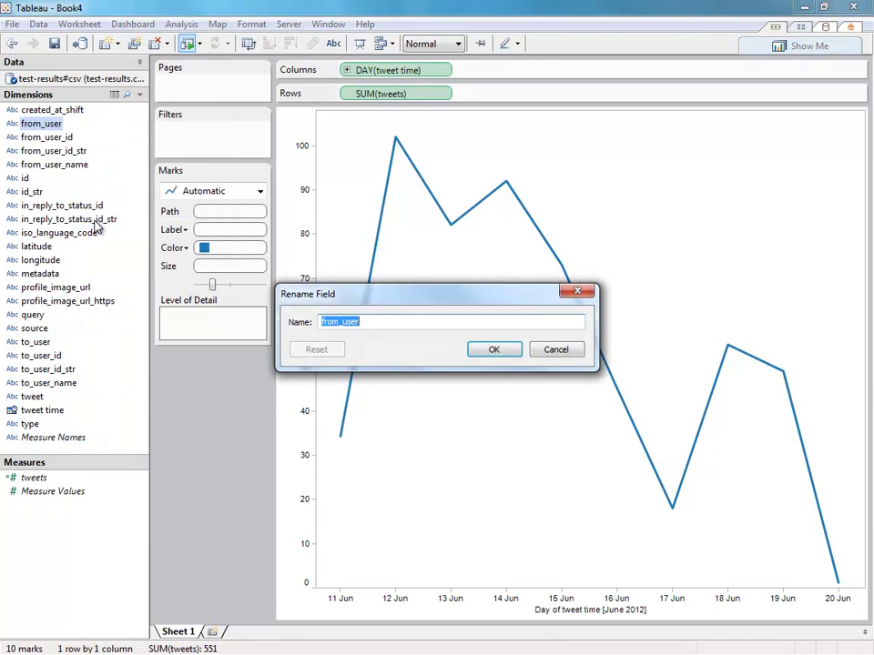
pyautogui.write('twitter user')
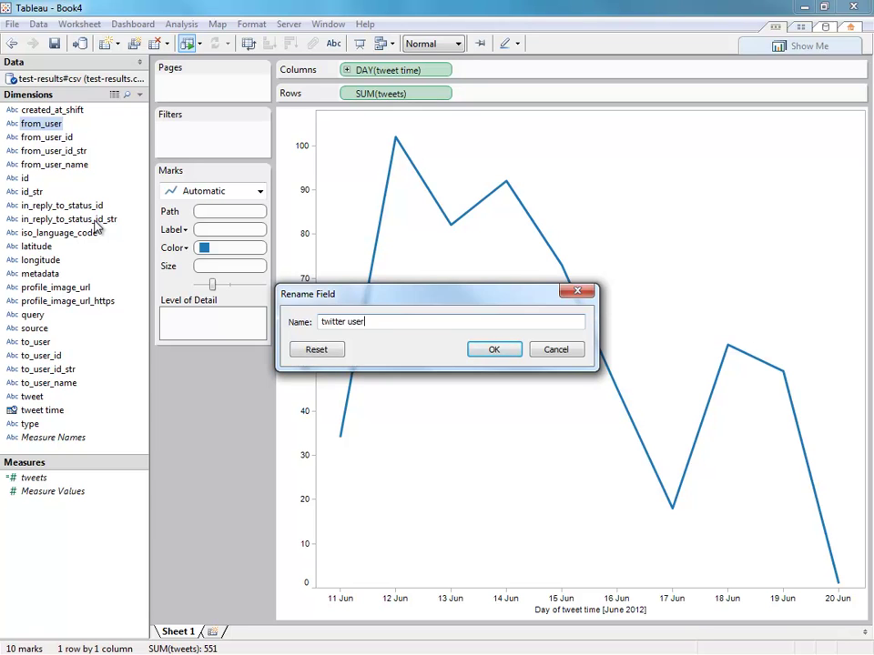
pyautogui.press('Return')
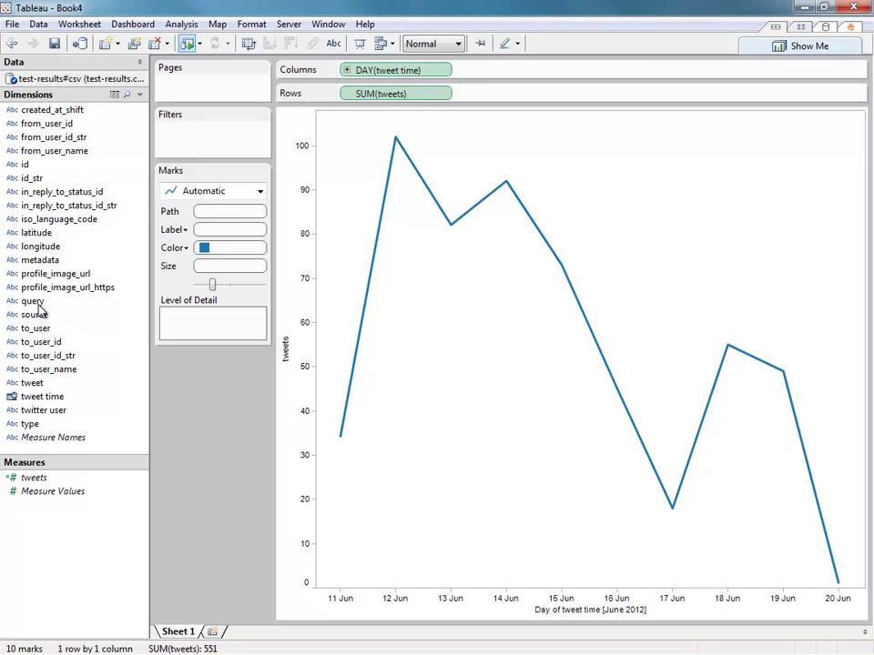
# Select the latitude, longitude and query fields in the data pane.
pyautogui.click(36, 233)
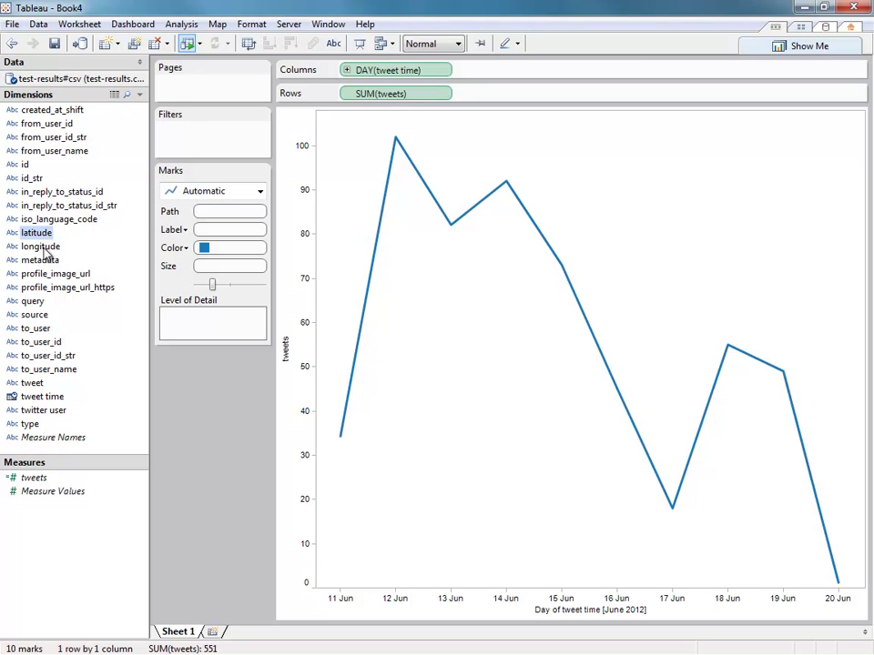
pyautogui.keyDown('ctrl'); pyautogui.click(42, 246); pyautogui.keyUp('ctrl')
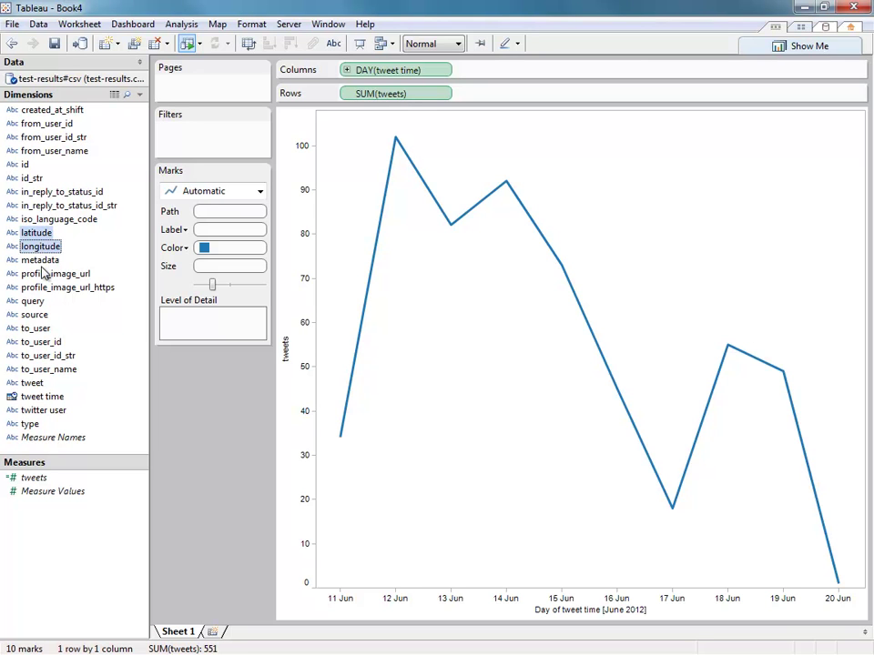
pyautogui.click(33, 302)
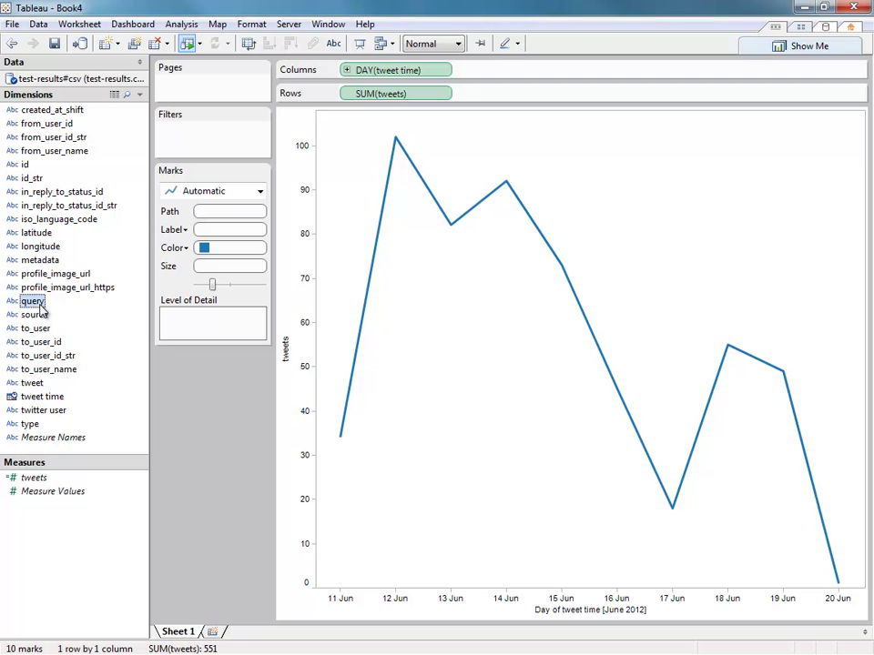
pyautogui.moveTo(33, 302); pyautogui.dragTo(343, 100)
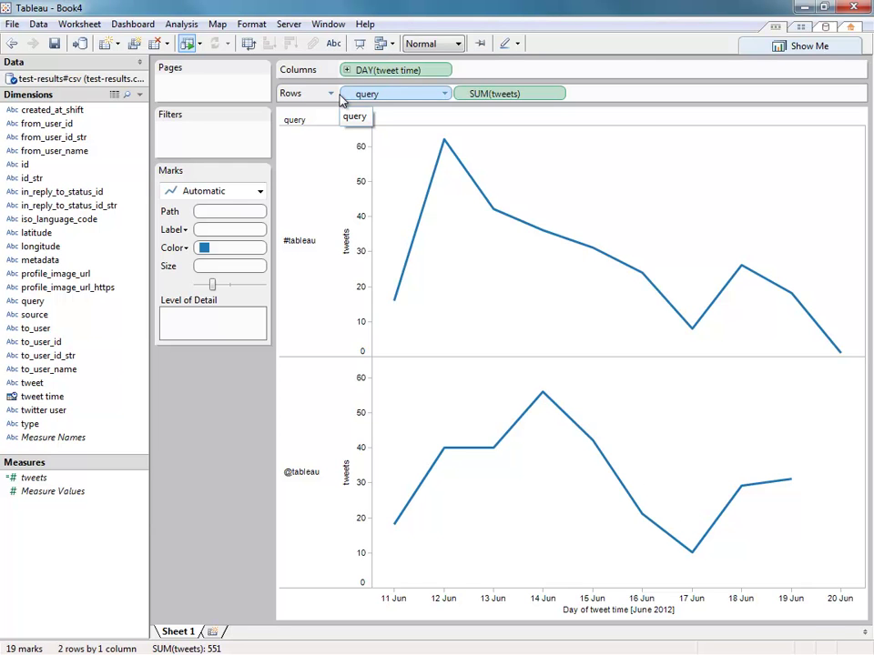
pyautogui.hotkey('alt', 'Tab')
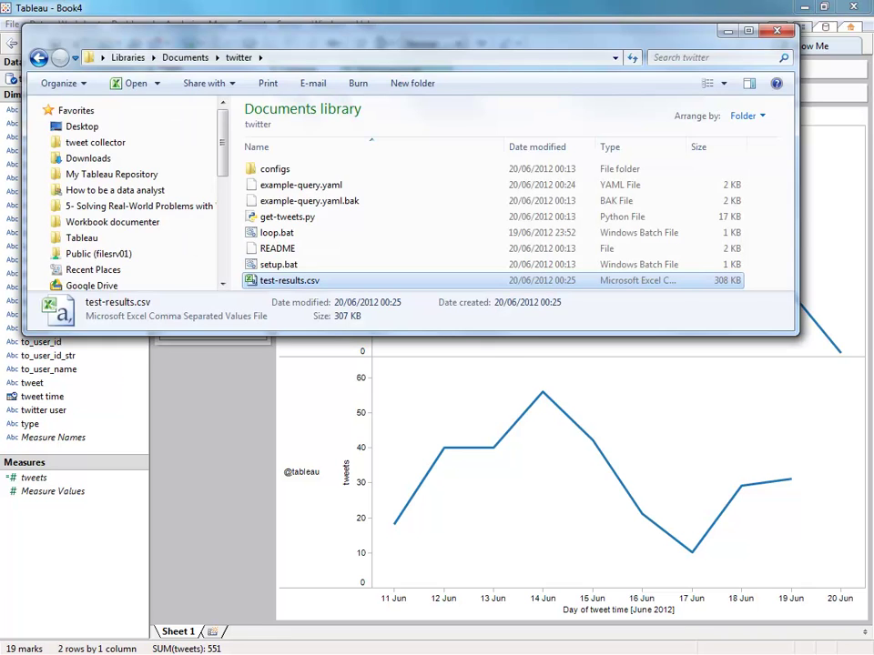
pyautogui.hotkey('alt', 'Tab')
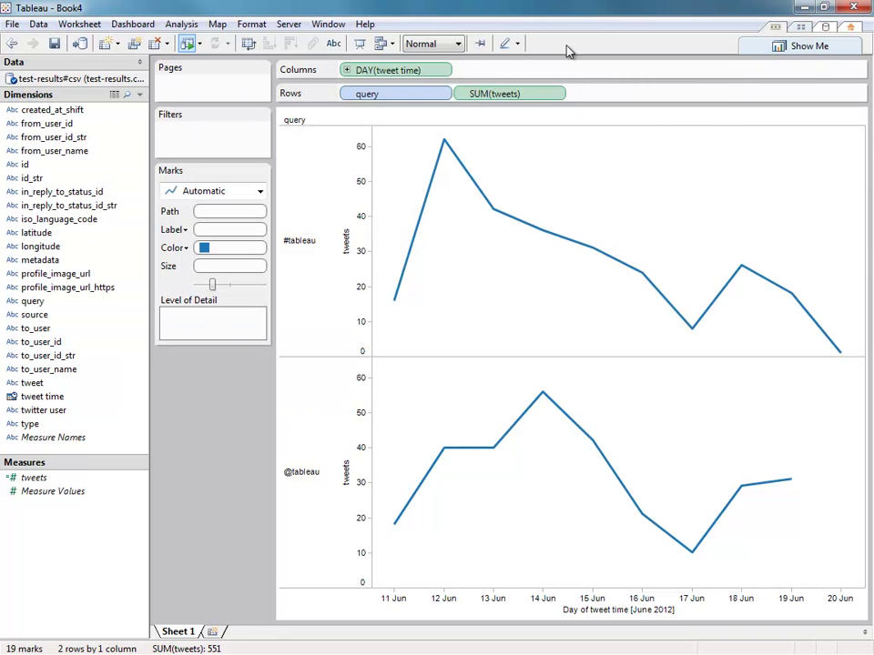
pyautogui.moveTo(396, 94); pyautogui.dragTo(201, 433)
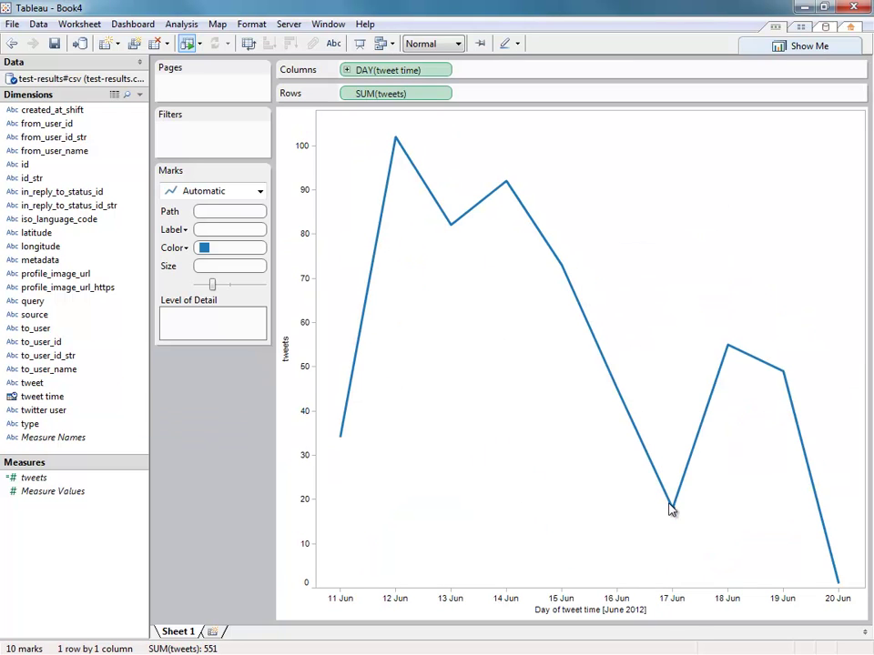
# Create a calculated field 'retweet' with formula LEFT([tweet],2)="RT" and save it.
pyautogui.moveTo(670, 510)
pyautogui.rightClick(34, 384)
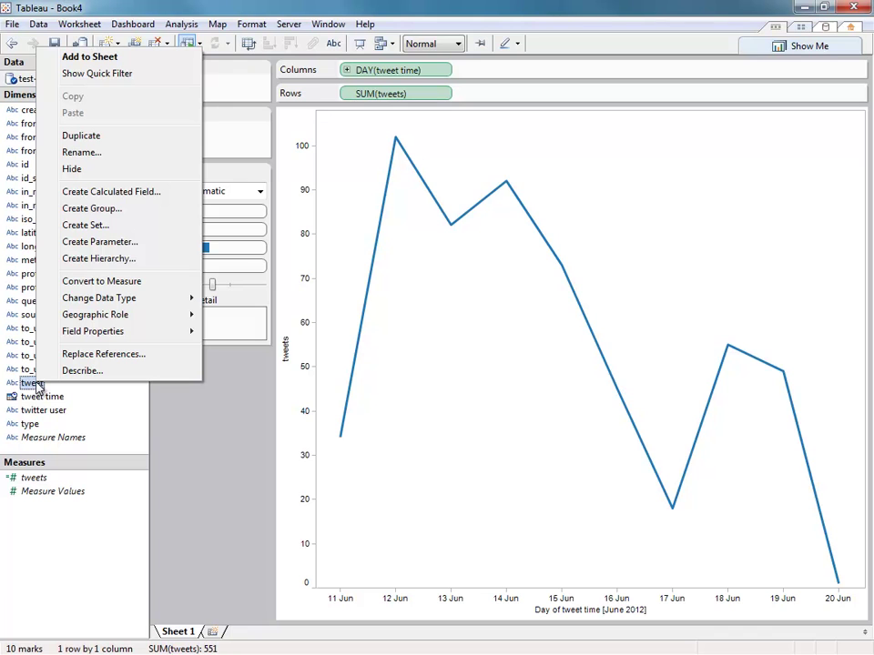
pyautogui.click(153, 201)
pyautogui.write('retweet')
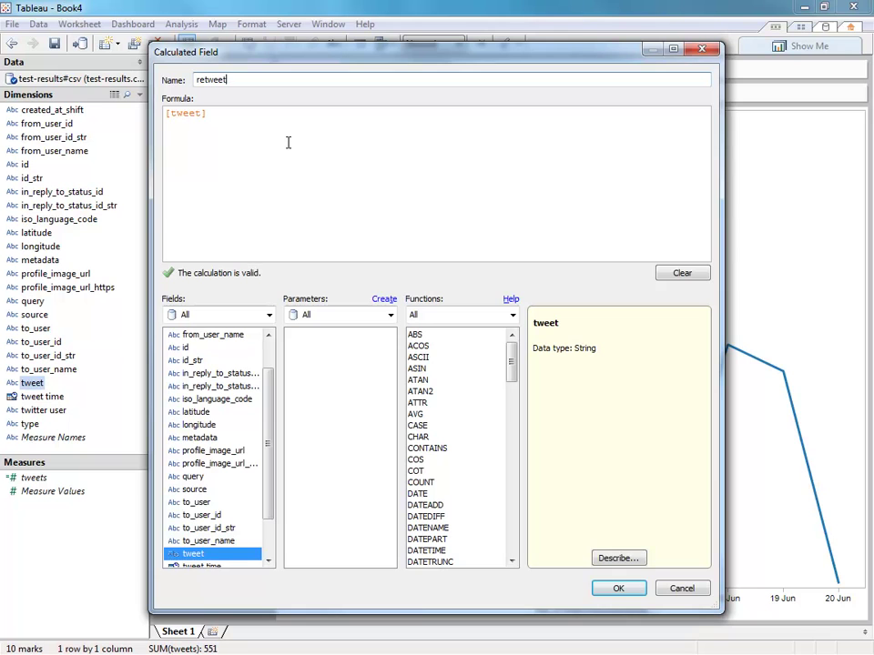
pyautogui.press('Tab')
pyautogui.write('LEFT (')
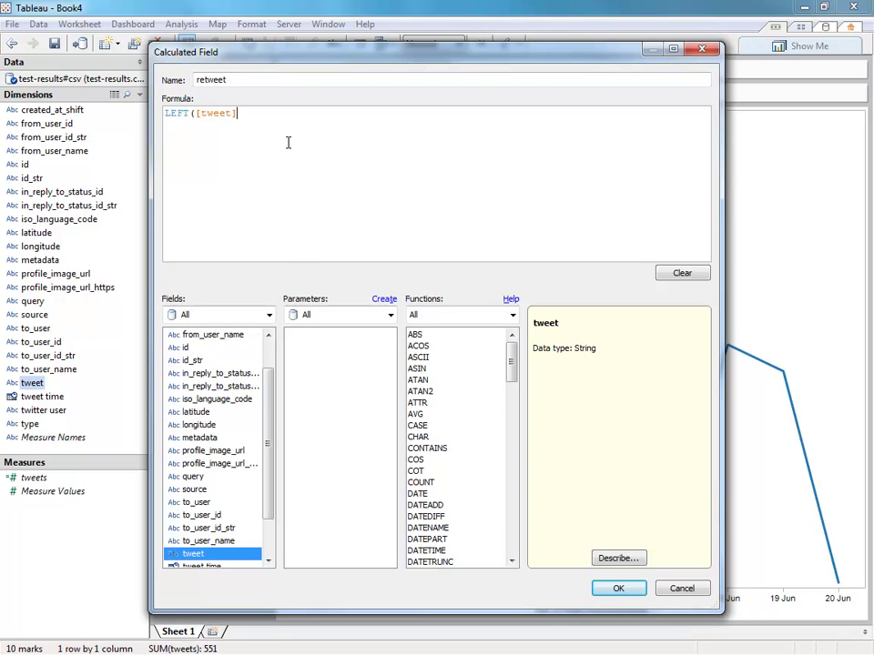
pyautogui.write(')="RT')
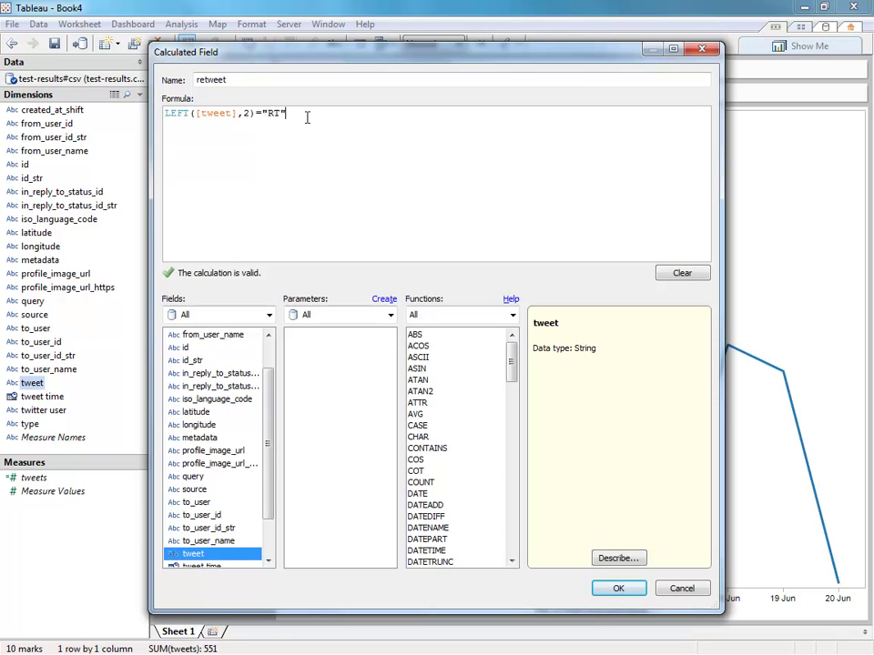
pyautogui.moveTo(308, 115); pyautogui.dragTo(132, 114)
pyautogui.click(310, 112)
pyautogui.hotkey('ctrl', 'a')
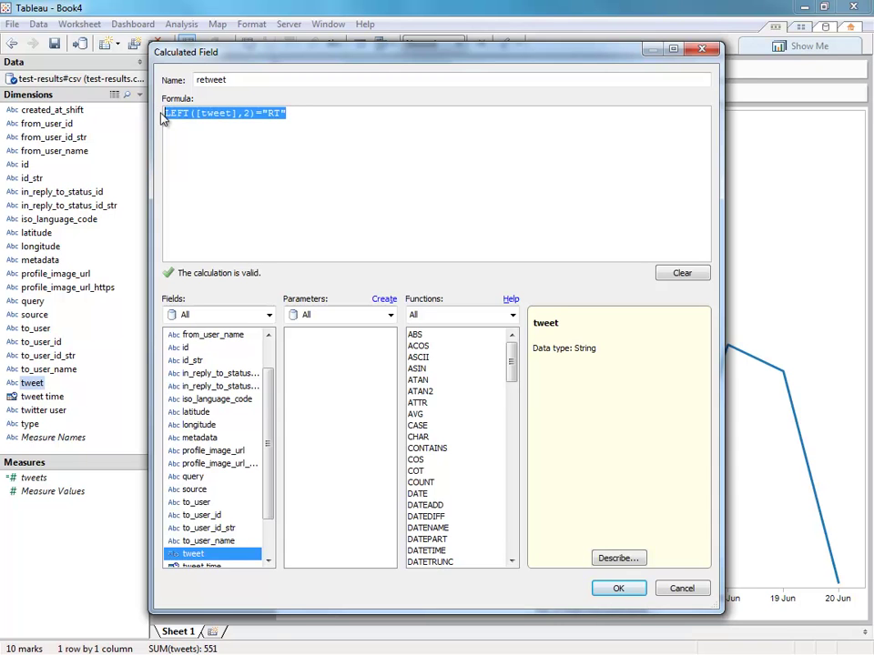
pyautogui.click(644, 590)
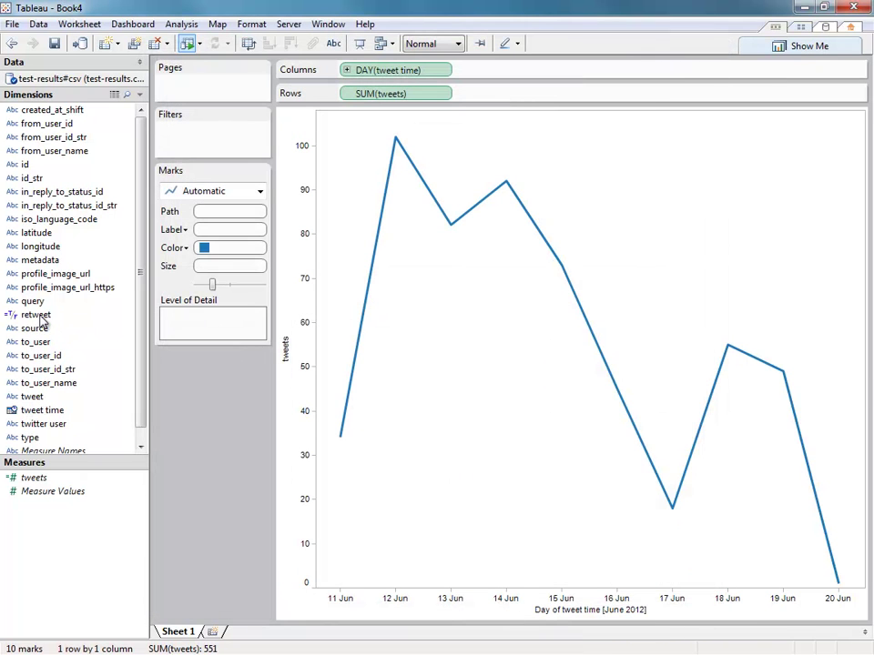
# Colour the tweets line by retweet and alias the False legend value as Original.
pyautogui.moveTo(37, 314); pyautogui.dragTo(228, 250)
pyautogui.rightClick(179, 374)
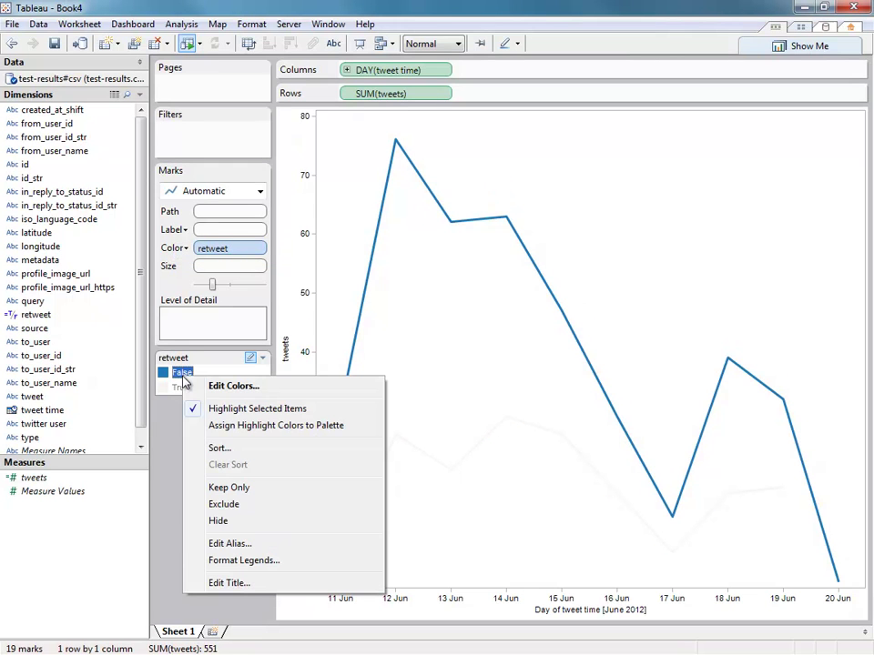
pyautogui.click(259, 548)
pyautogui.write('Original')
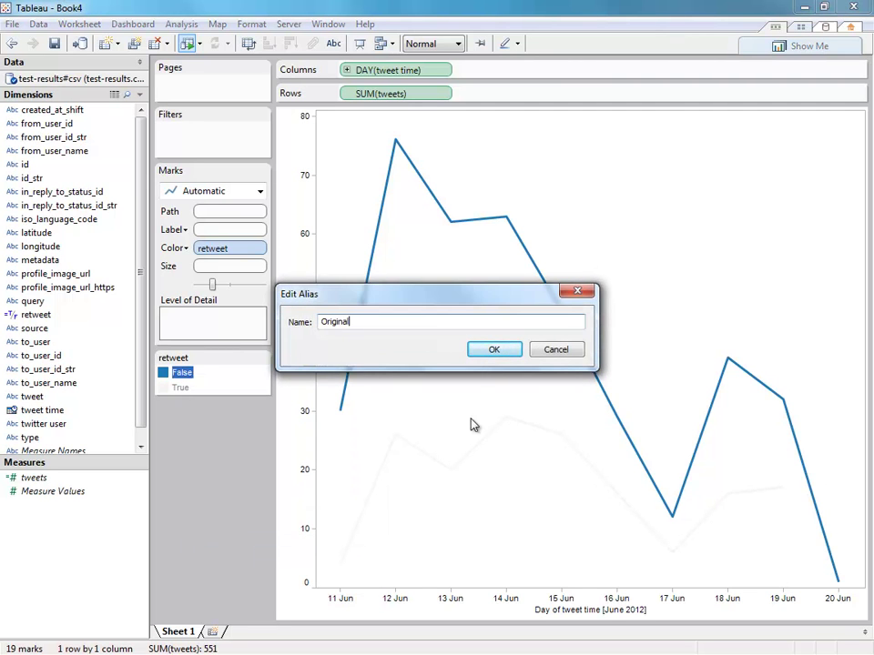
pyautogui.click(494, 350)
# Alias the True legend value as Retweet.
pyautogui.click(193, 390)
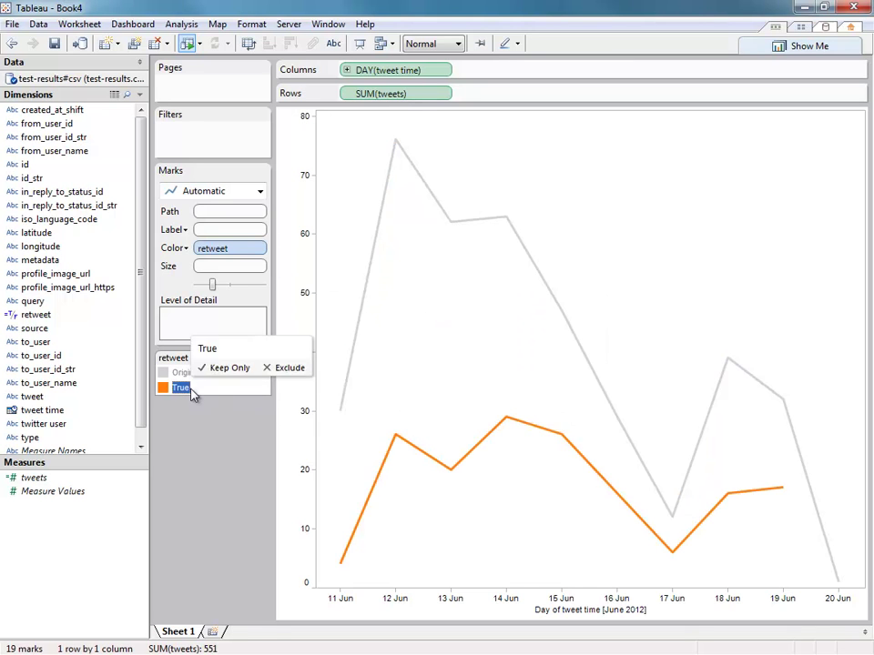
pyautogui.rightClick(194, 392)
pyautogui.click(252, 562)
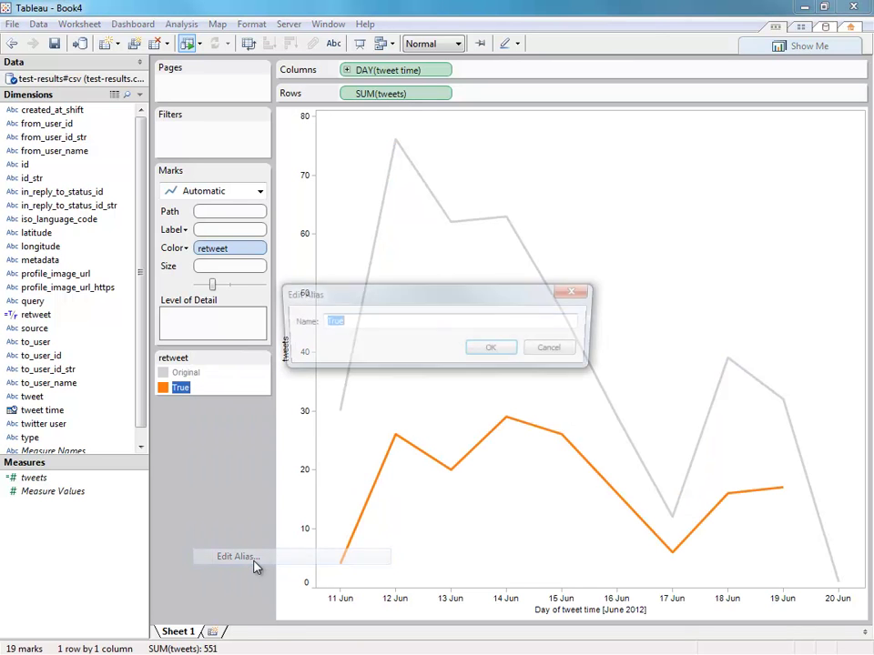
pyautogui.write('Retweet')
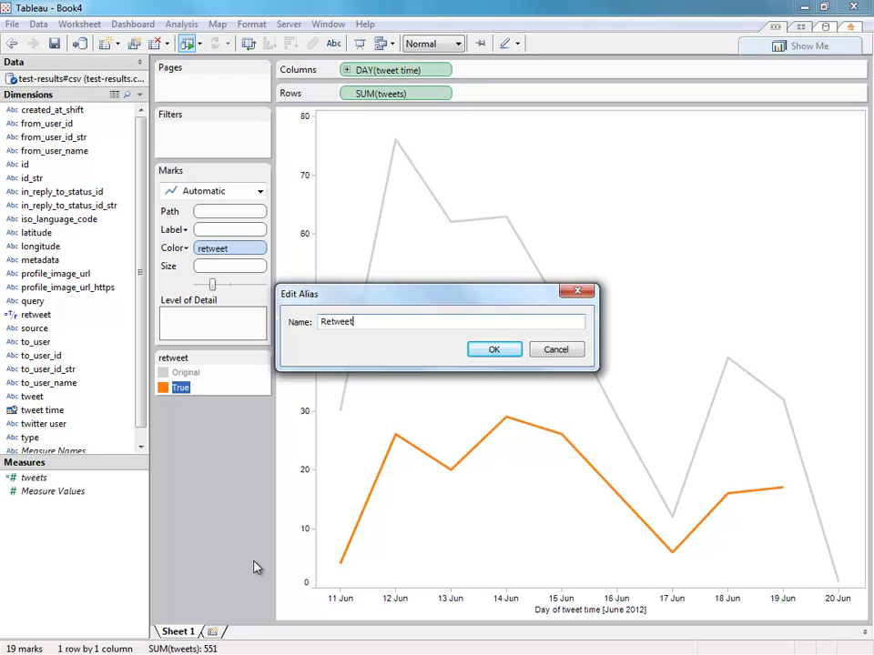
pyautogui.press('Return')
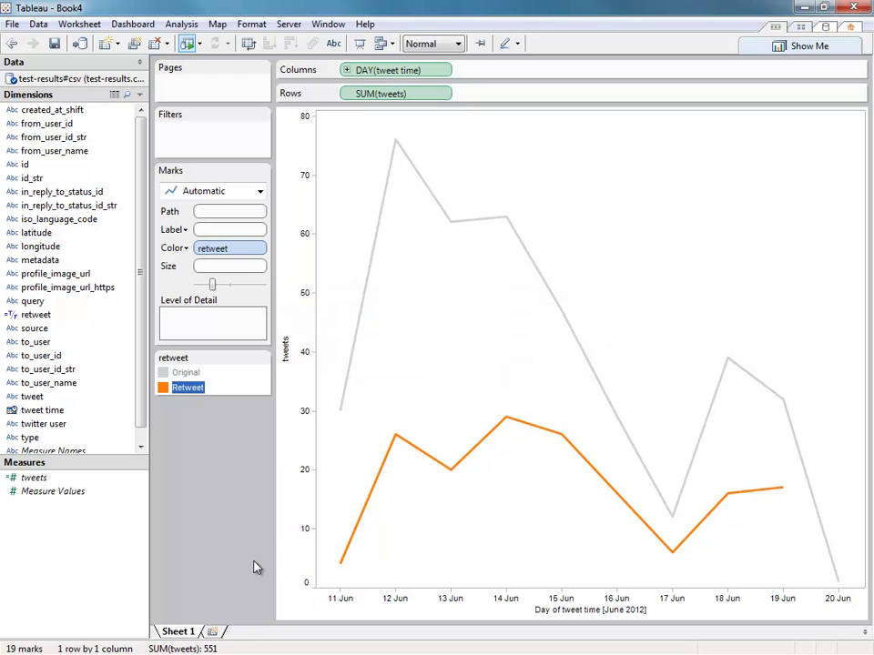
# Reopen the retweet calculation LEFT([tweet],2)="RT" for editing and confirm it.
pyautogui.rightClick(46, 316)
pyautogui.click(162, 501)
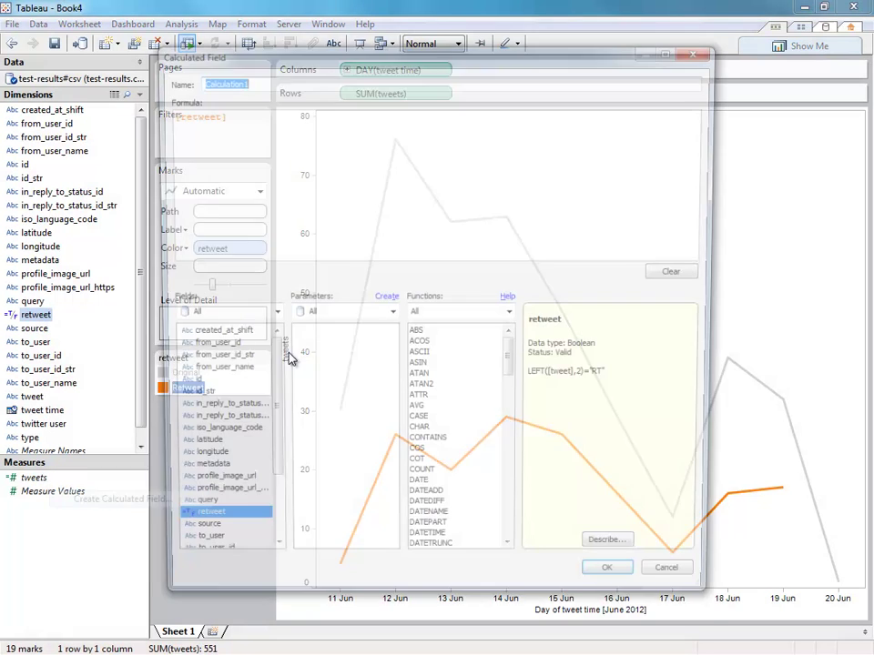
pyautogui.click(681, 588)
pyautogui.rightClick(45, 309)
pyautogui.click(96, 407)
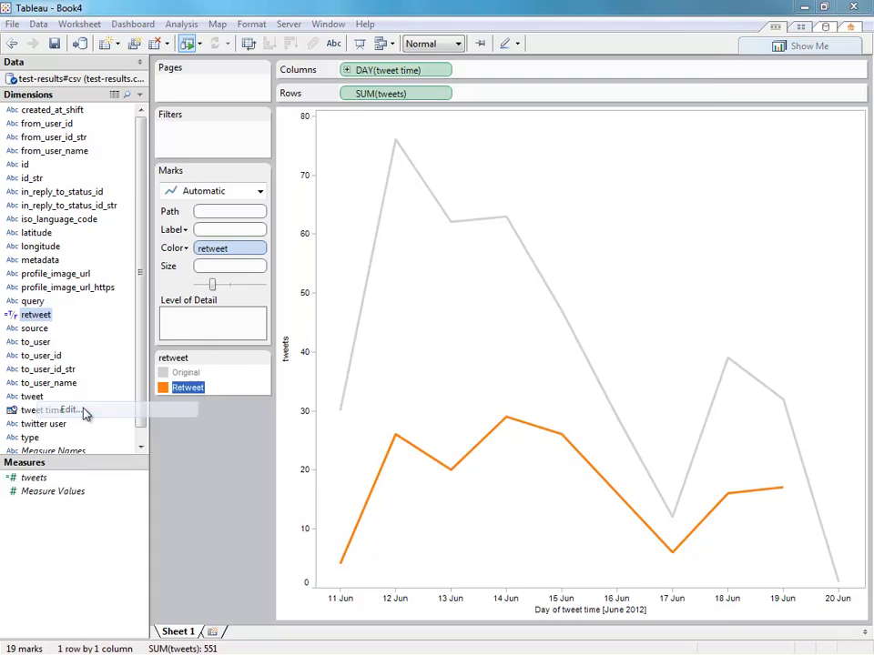
pyautogui.moveTo(290, 113); pyautogui.dragTo(158, 116)
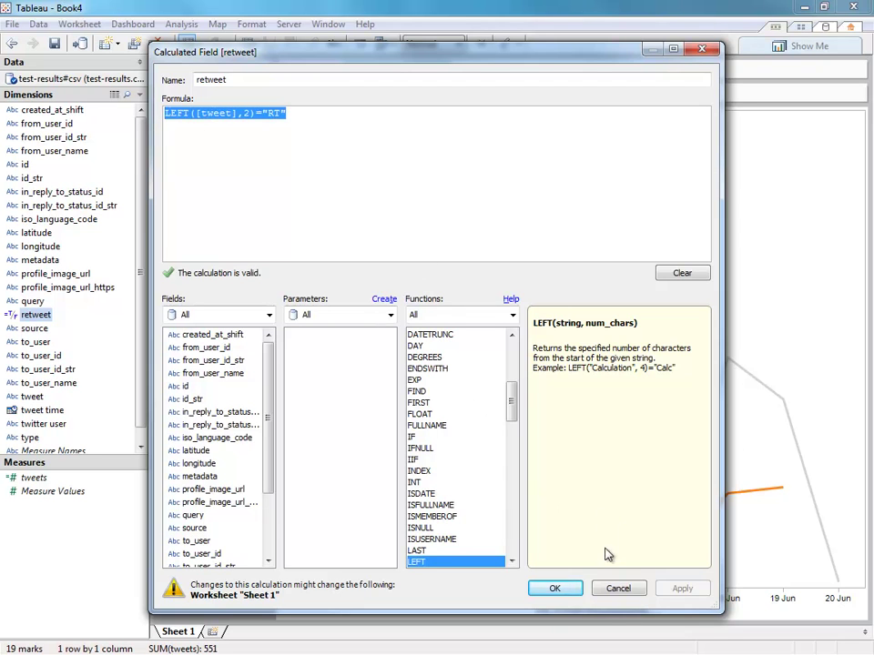
pyautogui.click(556, 589)
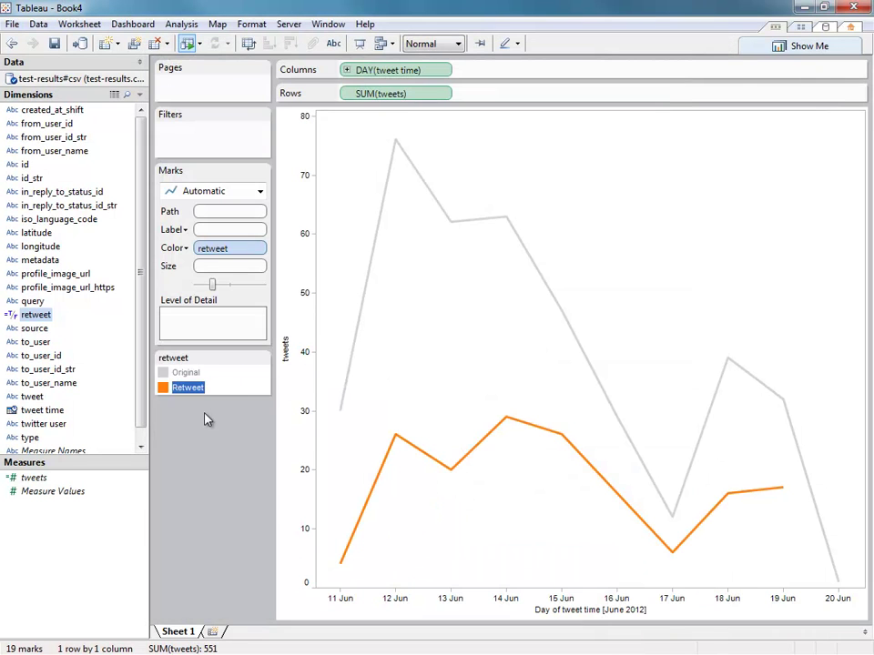
# Rename Sheet 1 to 'tweets over time', trying an hourly axis then undoing back to days.
pyautogui.click(183, 631)
pyautogui.write('tweets over time')
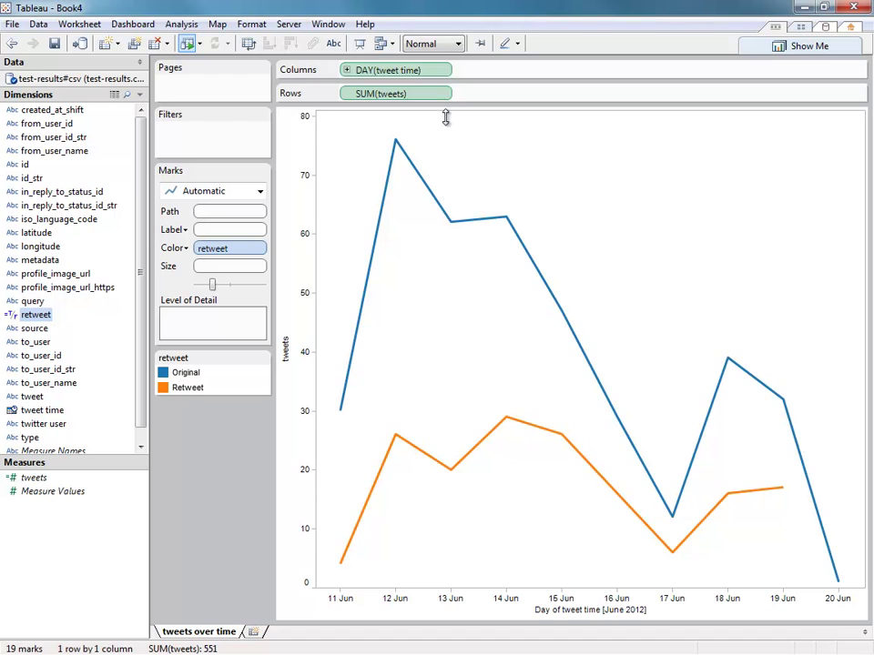
pyautogui.click(346, 70)
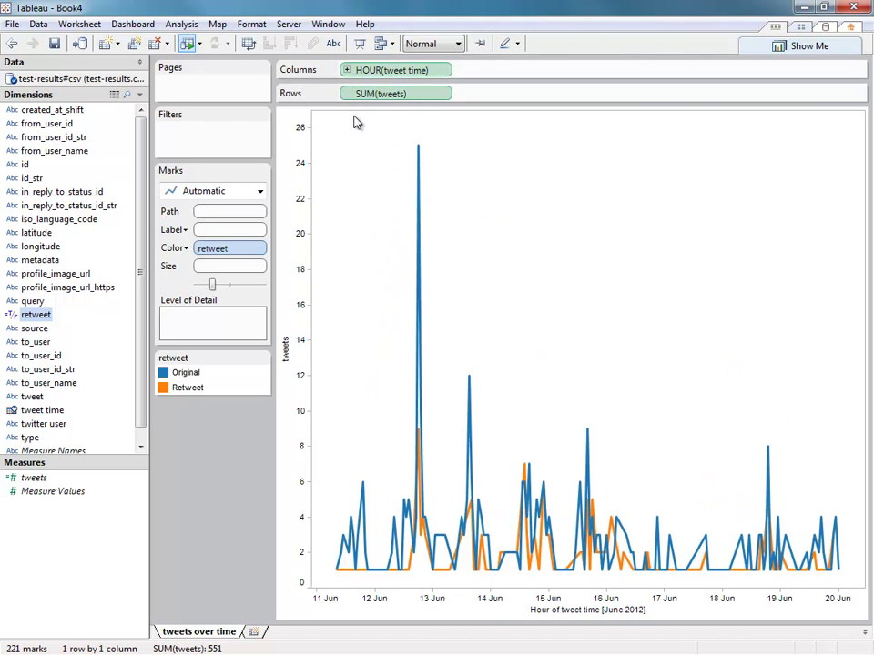
pyautogui.click(12, 48)
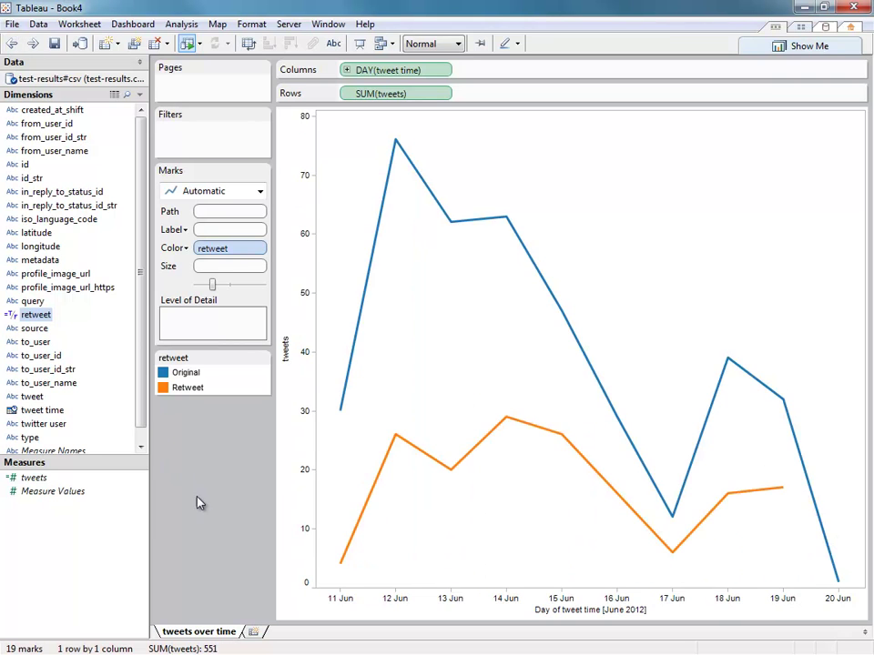
# On a new sheet, bar-chart tweets per twitter user sorted descending and inspect the top bars.
pyautogui.click(254, 634)
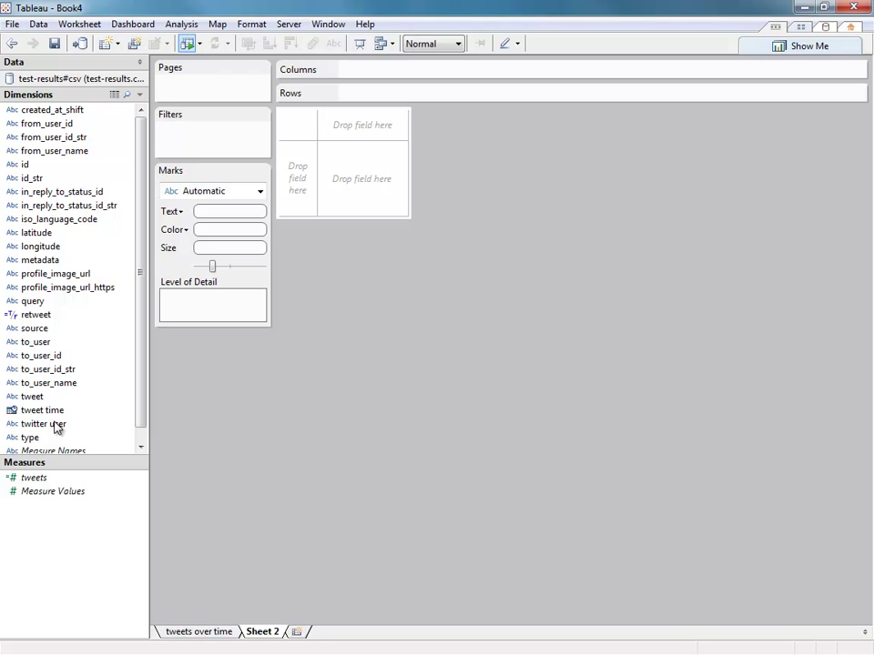
pyautogui.moveTo(52, 428); pyautogui.dragTo(293, 186)
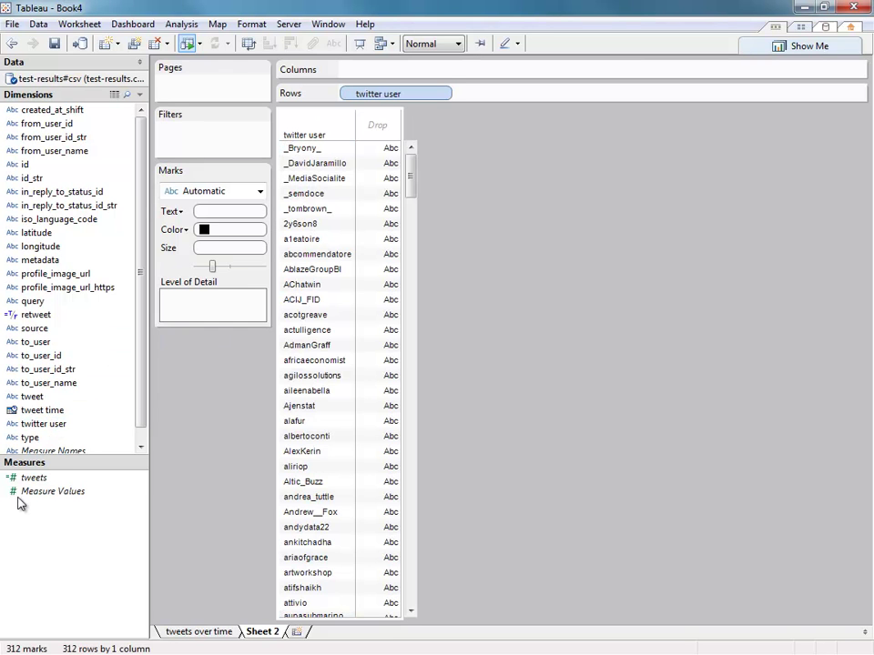
pyautogui.moveTo(21, 477); pyautogui.dragTo(380, 136)
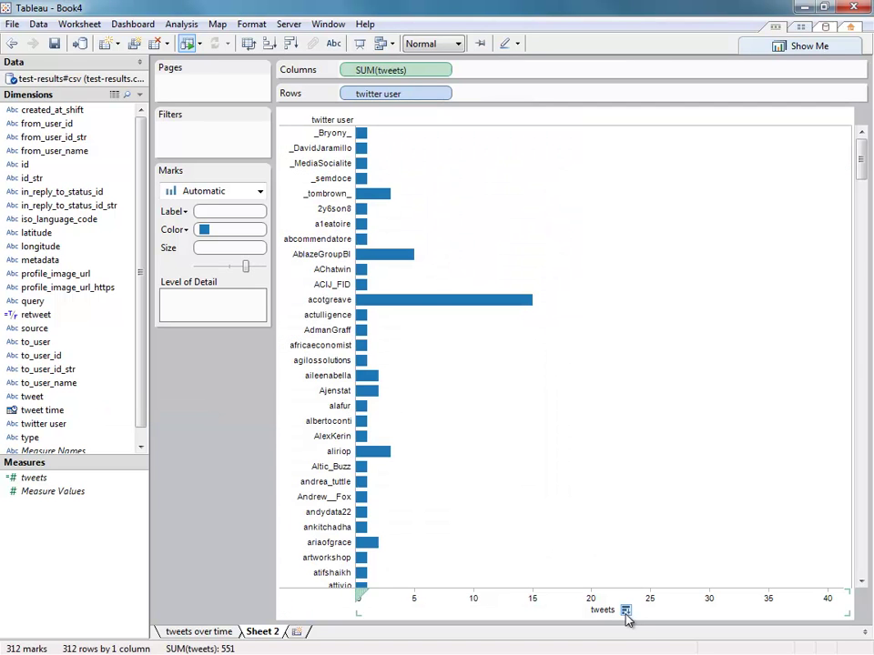
pyautogui.click(626, 611)
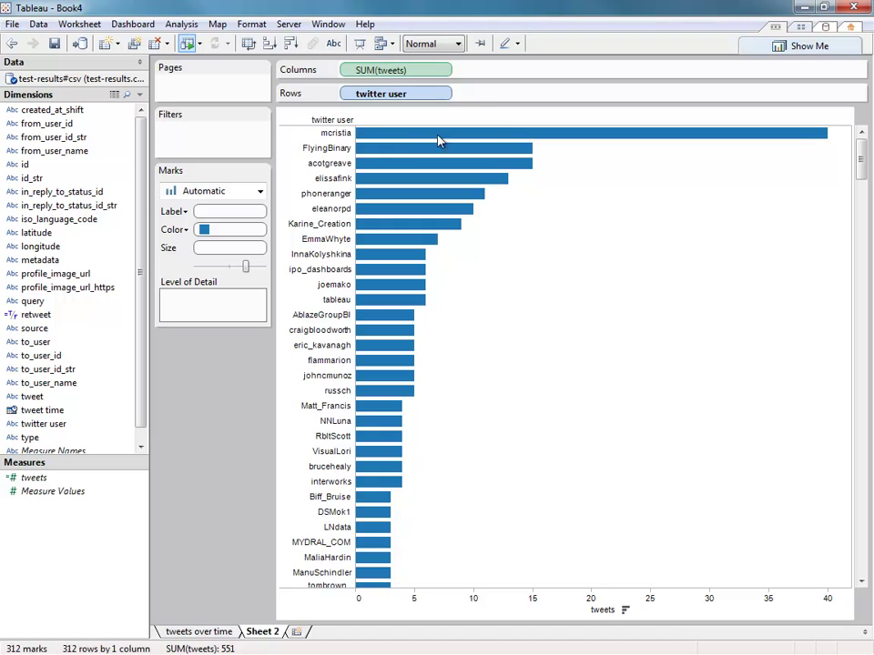
pyautogui.click(325, 135)
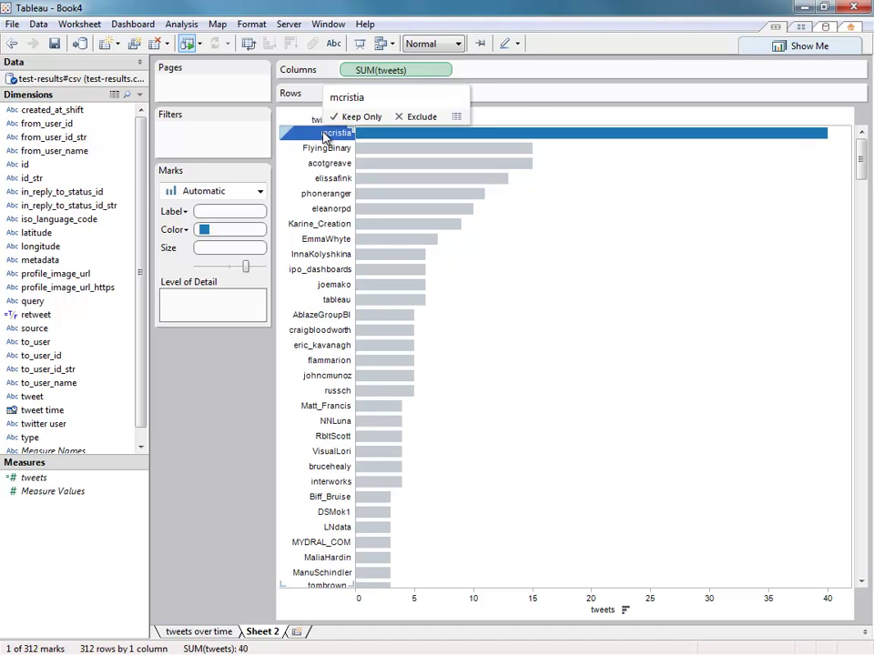
pyautogui.click(329, 164)
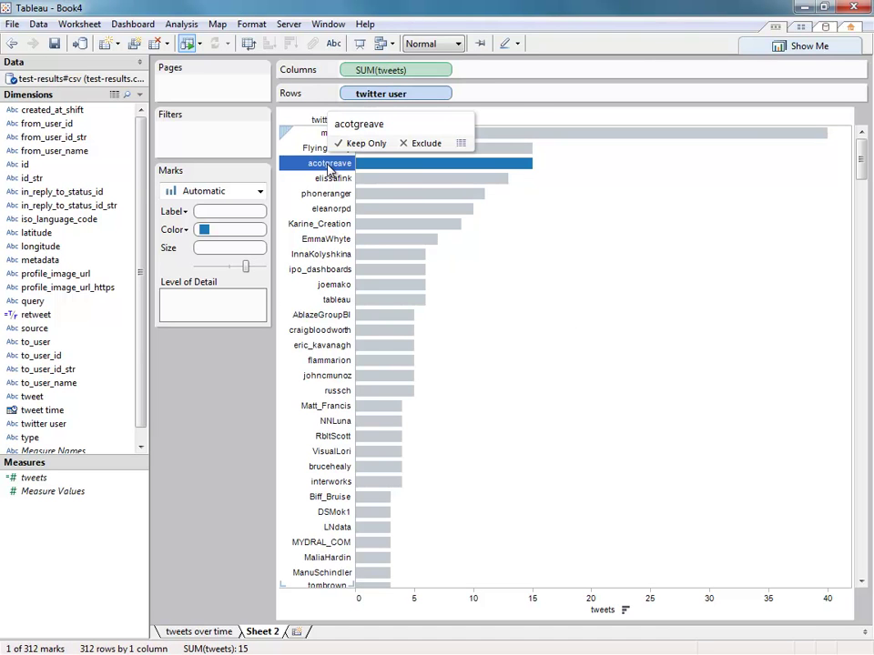
pyautogui.click(490, 200)
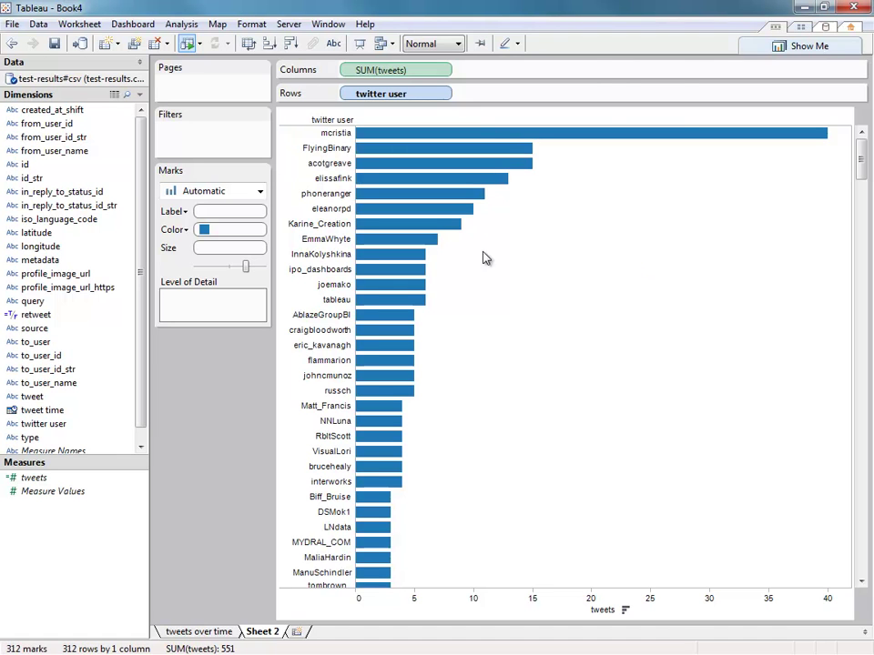
pyautogui.moveTo(536, 137)
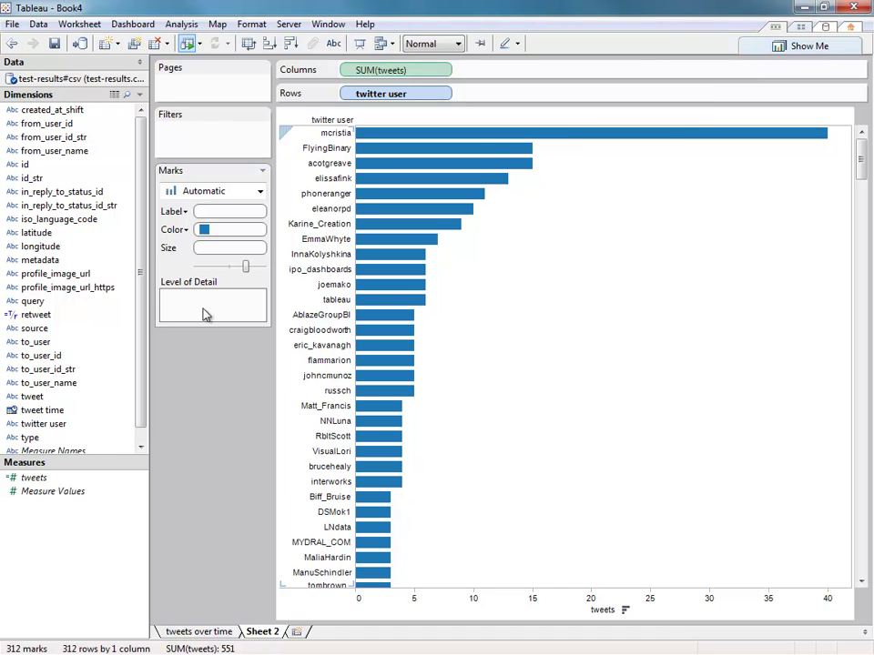
# Split user bars by tweet on Detail, colour by retweet, and add segment borders.
pyautogui.moveTo(38, 403); pyautogui.dragTo(204, 300)
pyautogui.moveTo(43, 314); pyautogui.dragTo(230, 230)
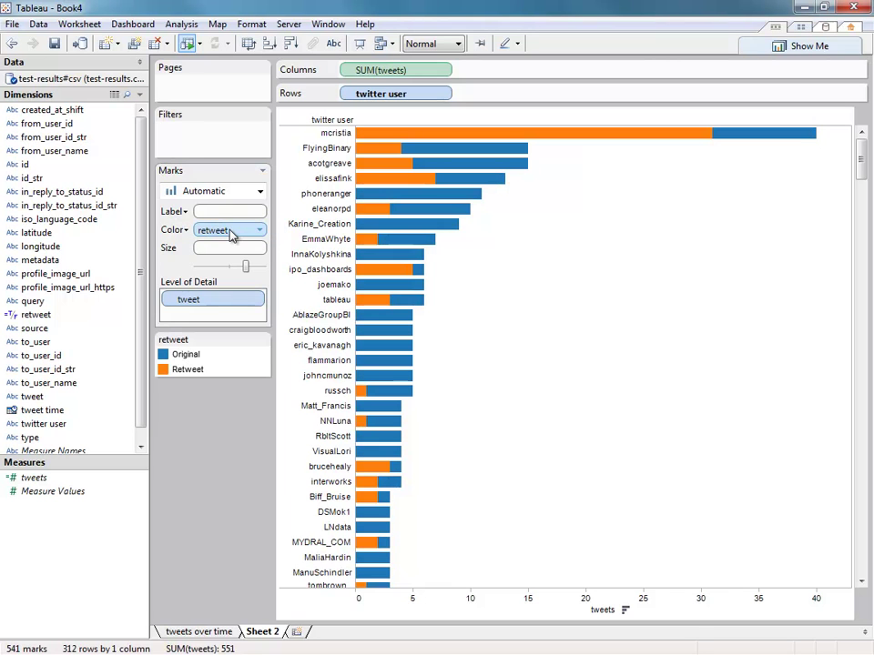
pyautogui.click(174, 230)
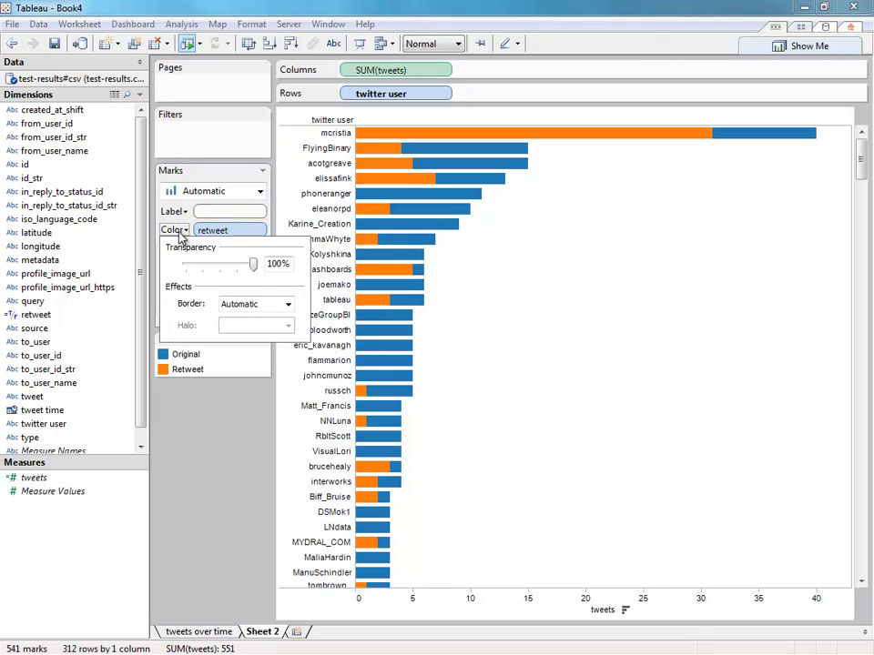
pyautogui.click(286, 304)
pyautogui.click(230, 357)
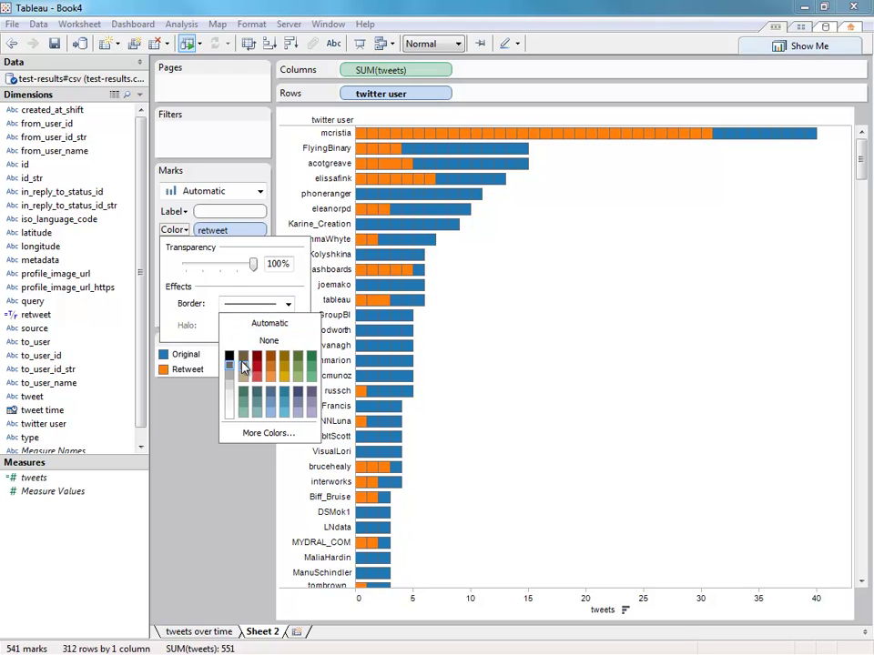
pyautogui.click(573, 284)
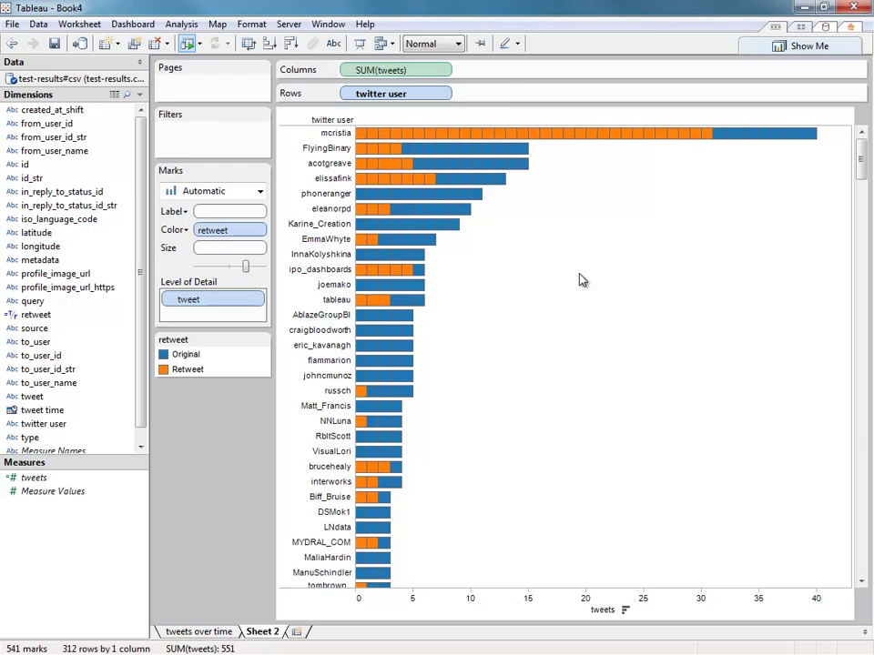
pyautogui.moveTo(446, 187)
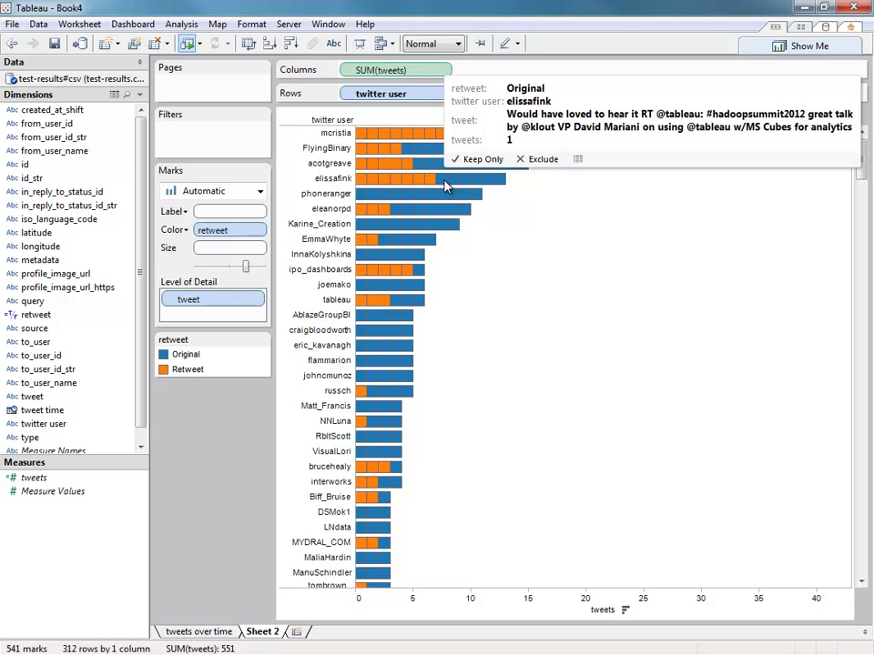
pyautogui.click(341, 209)
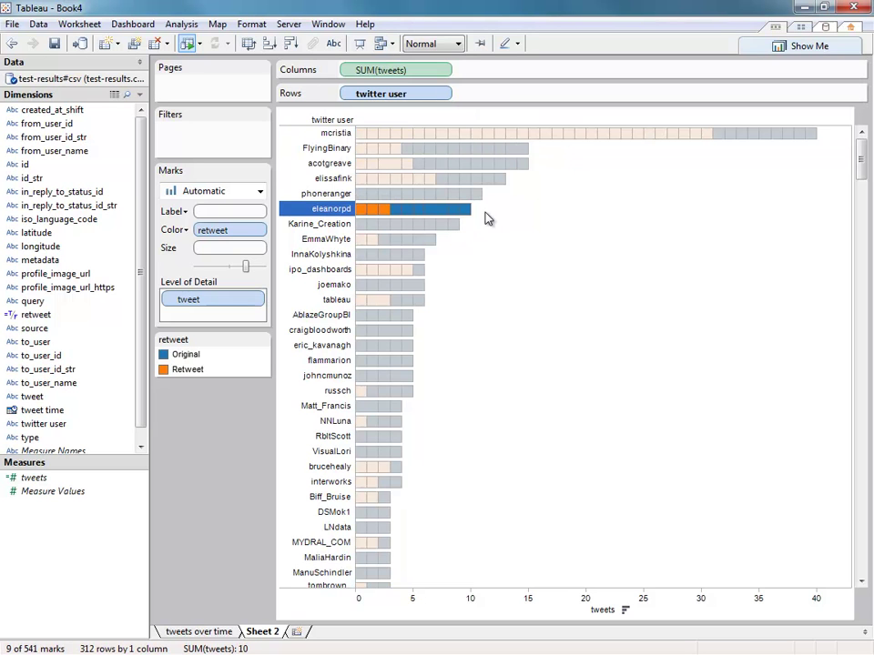
pyautogui.moveTo(471, 214)
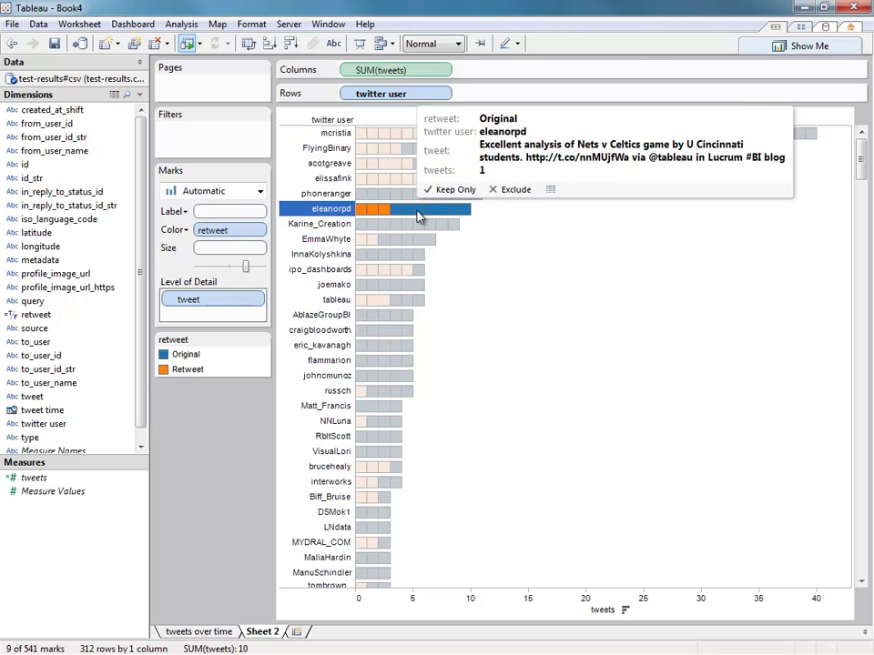
pyautogui.hotkey('alt', 'Tab')
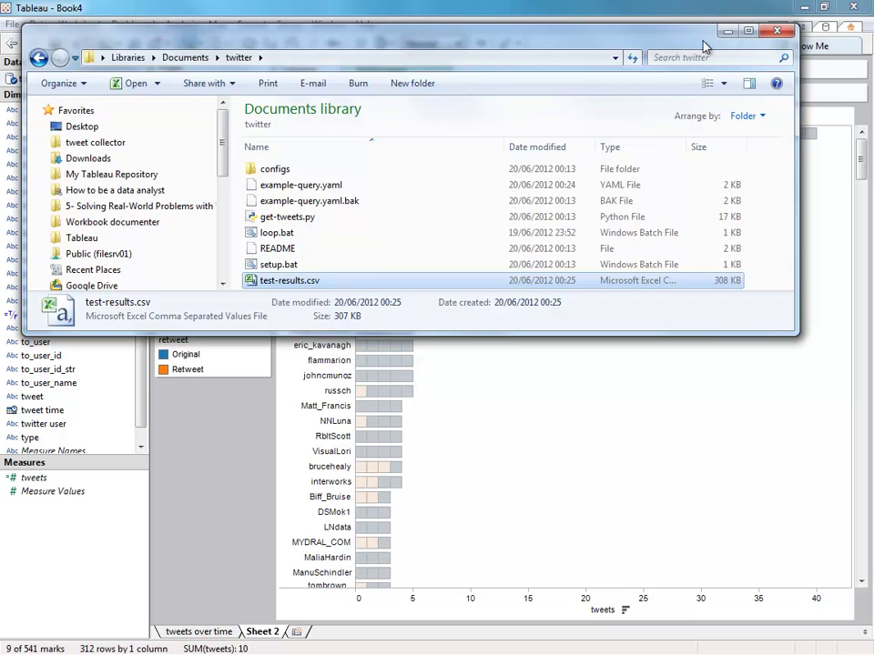
pyautogui.hotkey('alt', 'Tab')
pyautogui.click(573, 226)
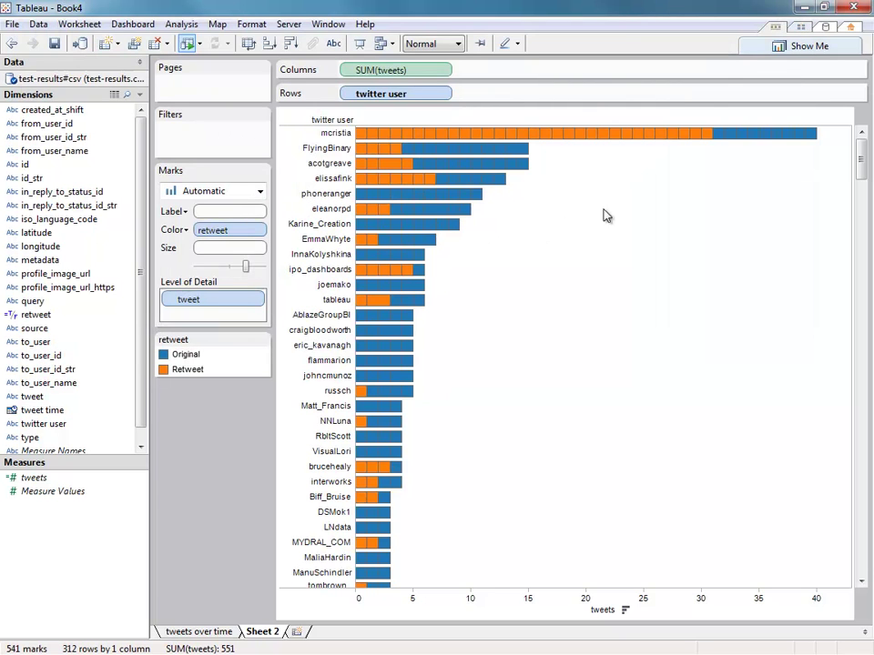
pyautogui.doubleClick(259, 632)
pyautogui.write('tweets by users')
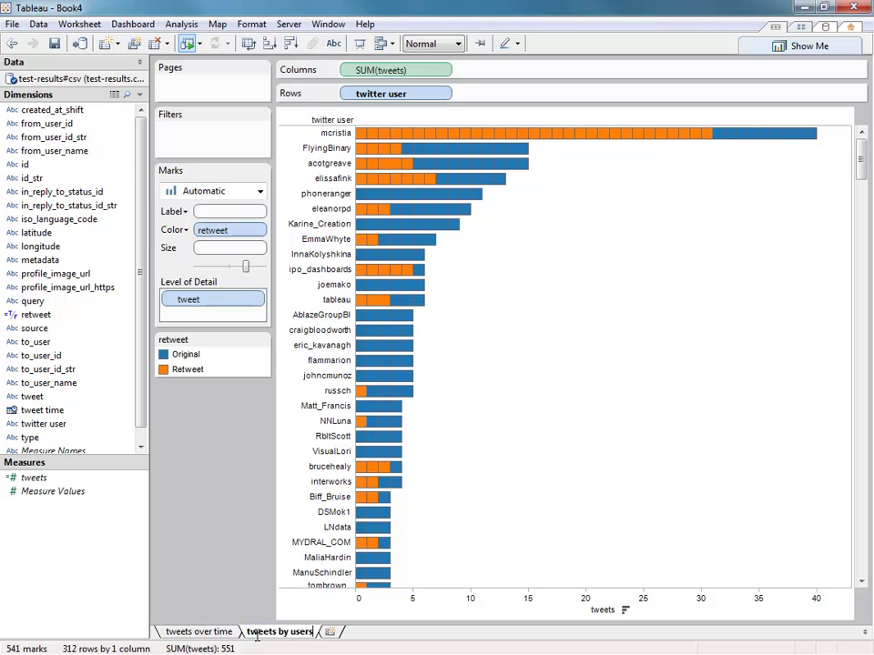
pyautogui.press('Return')
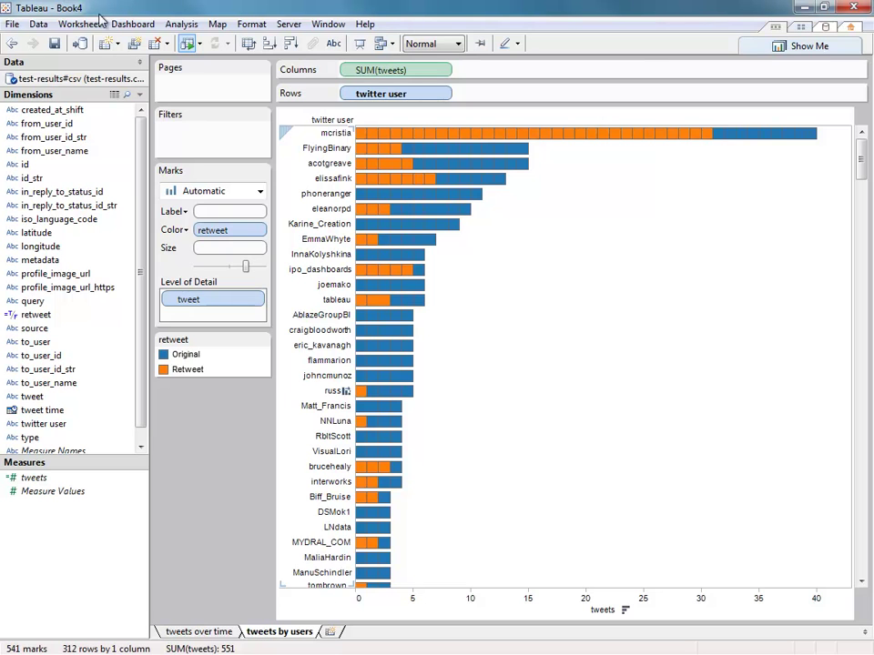
# Create a new worksheet listing each tweet's text as rows, with taller rows and a wider text column.
pyautogui.click(108, 44)
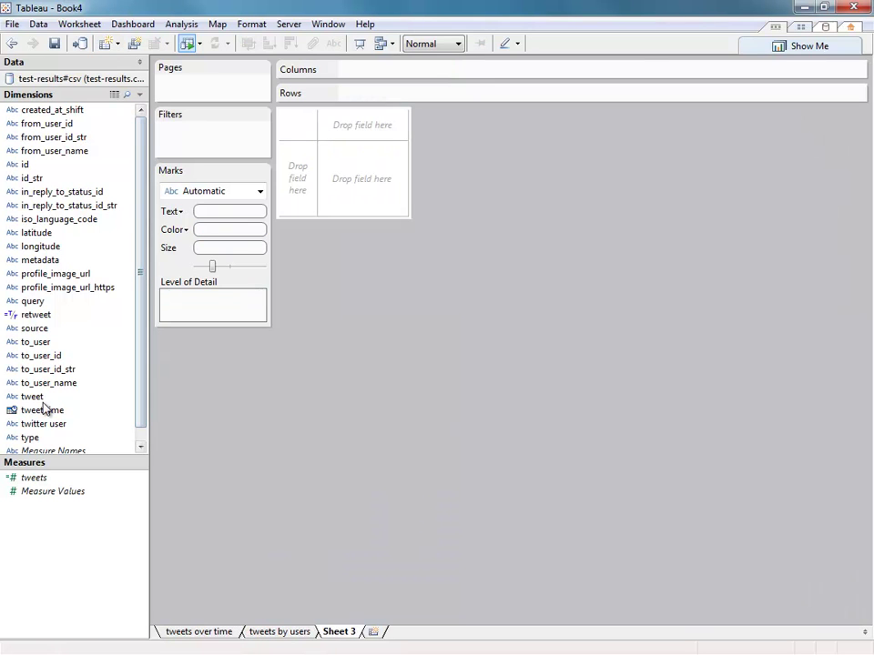
pyautogui.moveTo(36, 400); pyautogui.dragTo(299, 180)
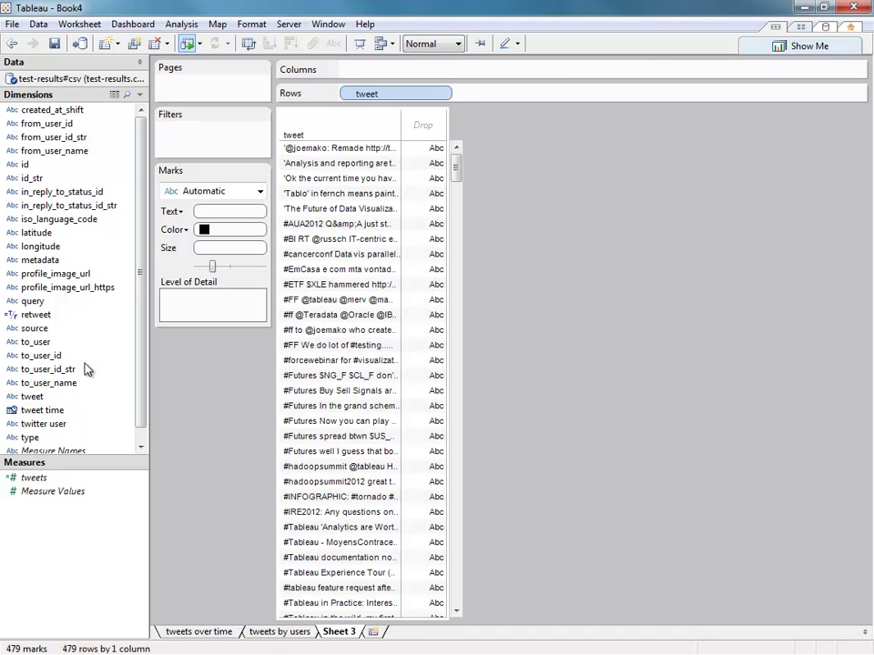
pyautogui.moveTo(35, 401); pyautogui.dragTo(237, 214)
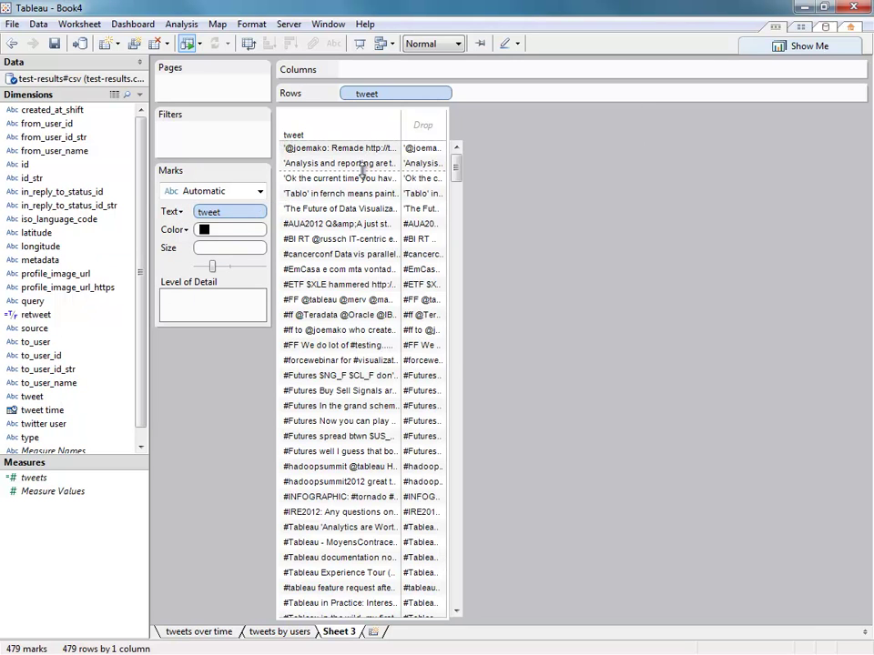
pyautogui.moveTo(362, 169); pyautogui.dragTo(362, 170)
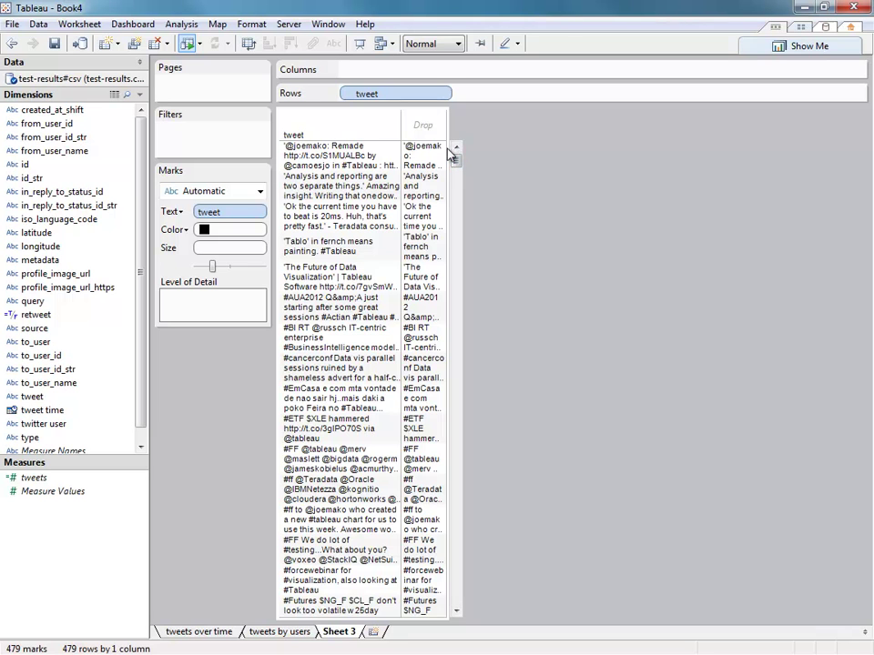
pyautogui.moveTo(453, 148); pyautogui.dragTo(605, 154)
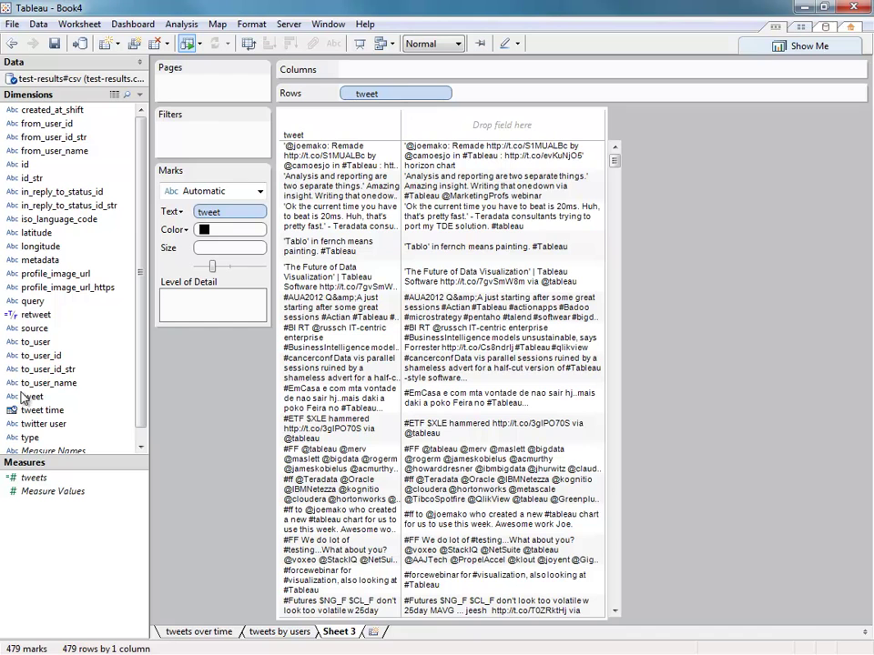
# Add tweet time to Rows as DAY and sort the days descending so day 20 comes first.
pyautogui.moveTo(27, 414); pyautogui.dragTo(401, 100)
pyautogui.click(445, 95)
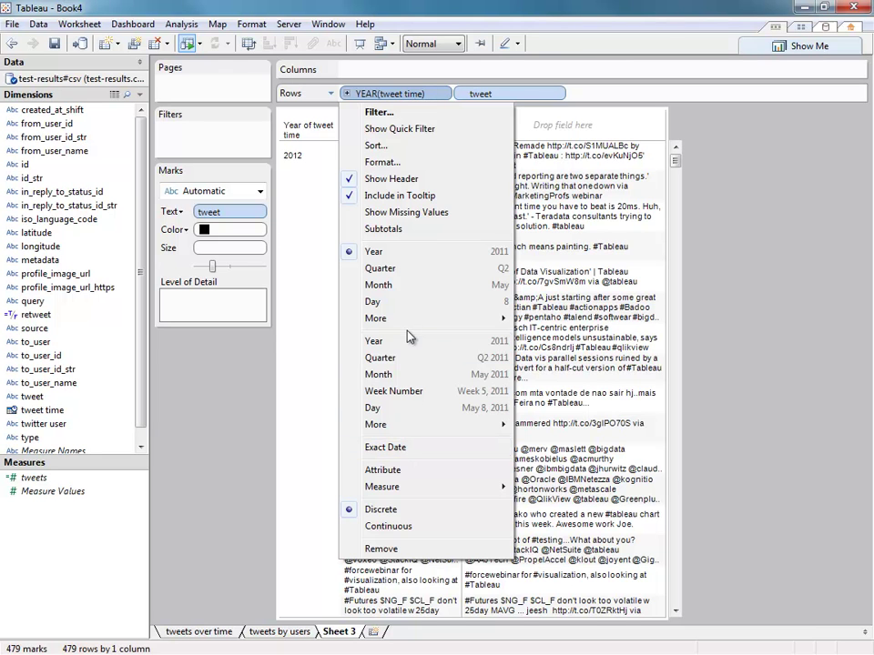
pyautogui.click(411, 302)
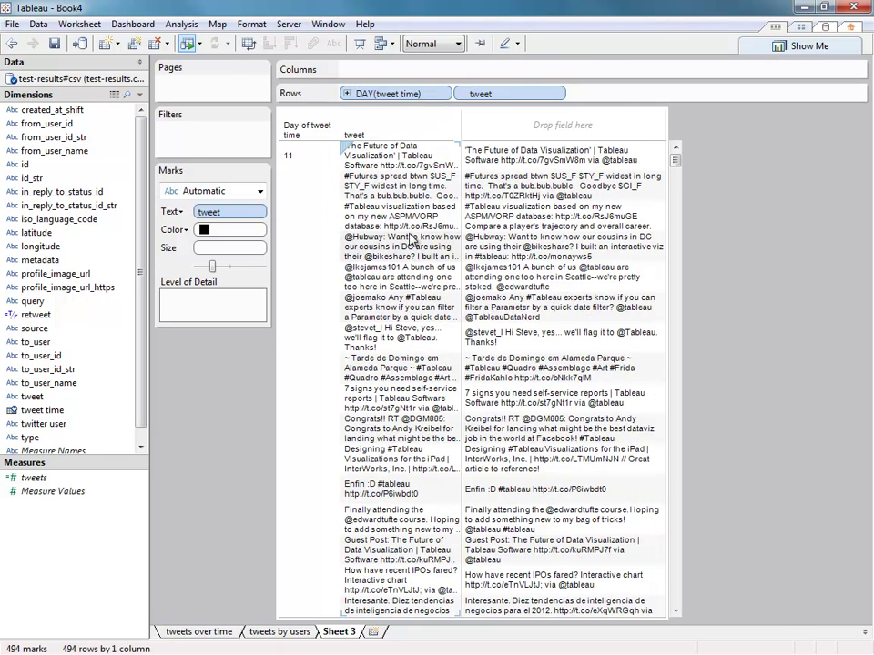
pyautogui.rightClick(425, 102)
pyautogui.click(460, 136)
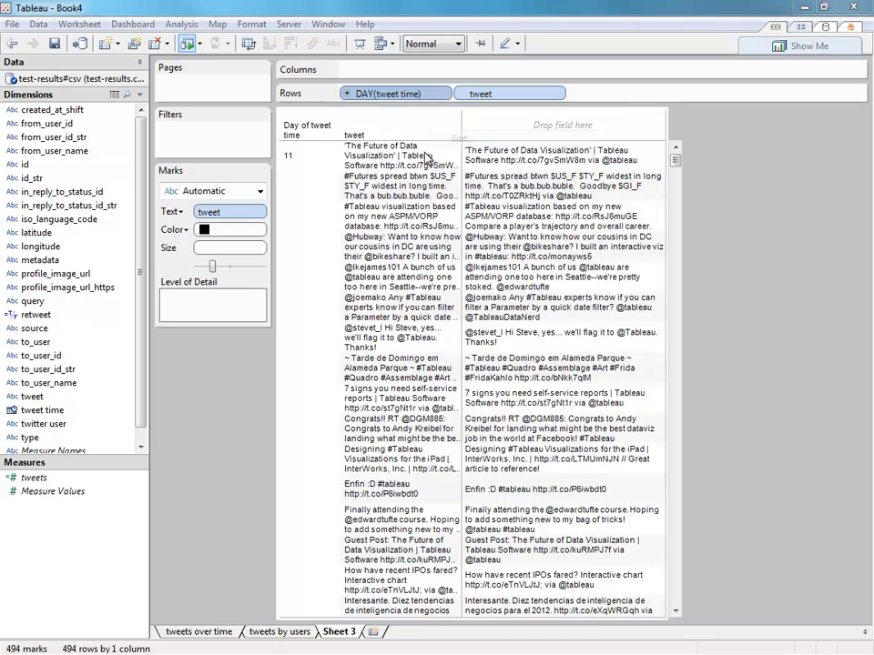
pyautogui.click(342, 230)
pyautogui.click(424, 472)
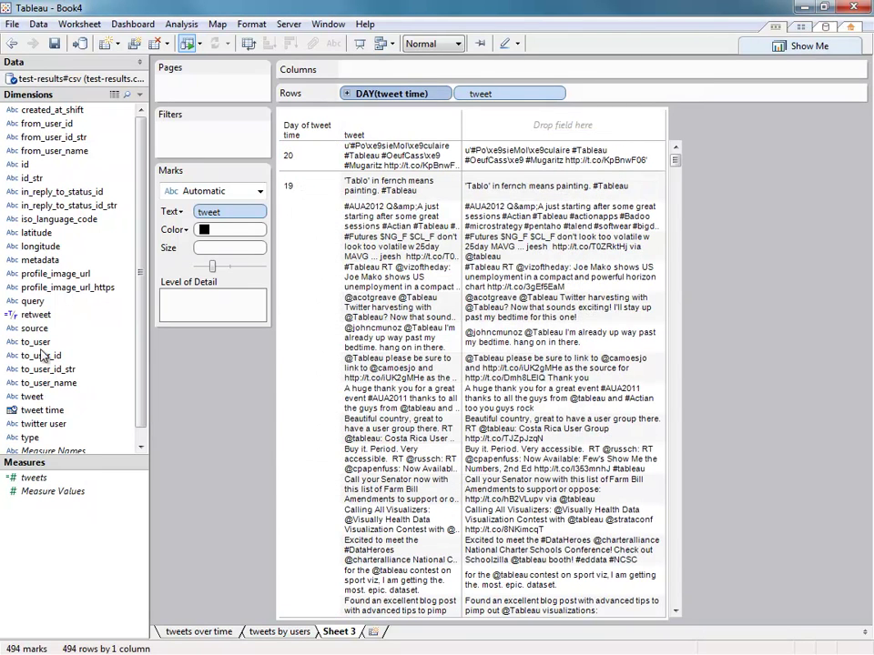
# Add twitter user to Rows between the day and tweet fields.
pyautogui.moveTo(43, 424); pyautogui.dragTo(470, 102)
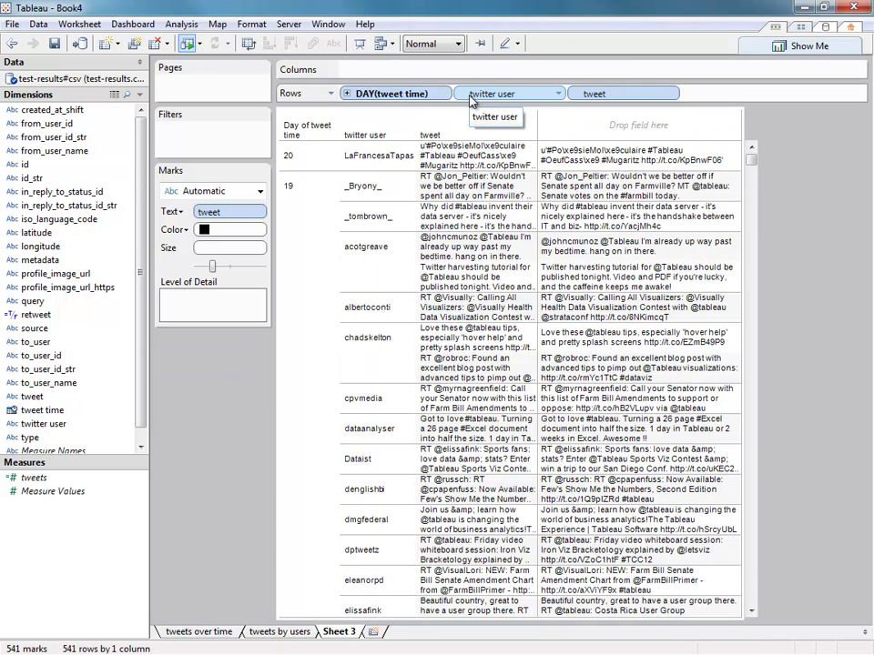
pyautogui.click(330, 157)
pyautogui.click(363, 186)
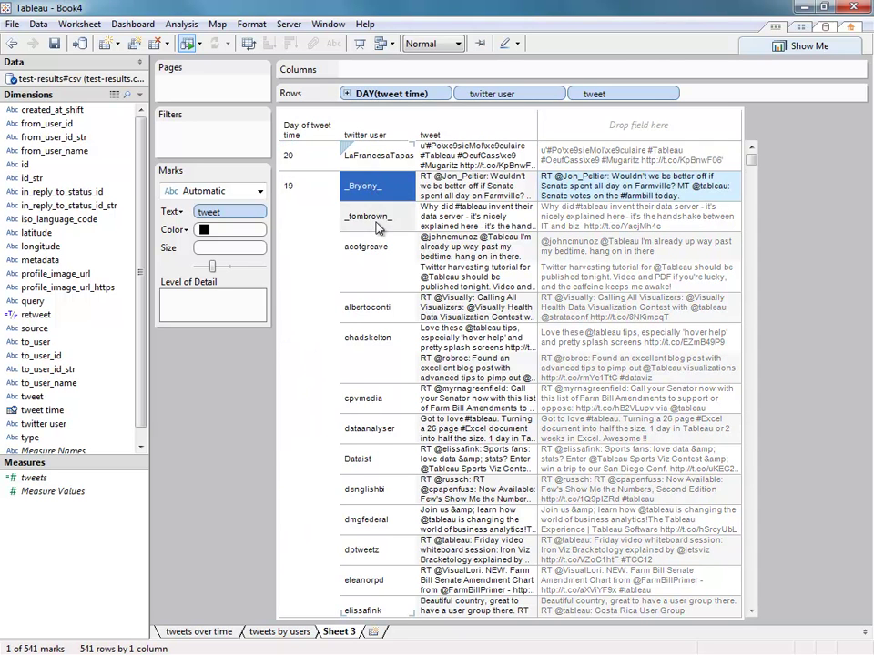
pyautogui.click(369, 216)
# Hide the headers of the day, twitter user and tweet fields.
pyautogui.click(444, 94)
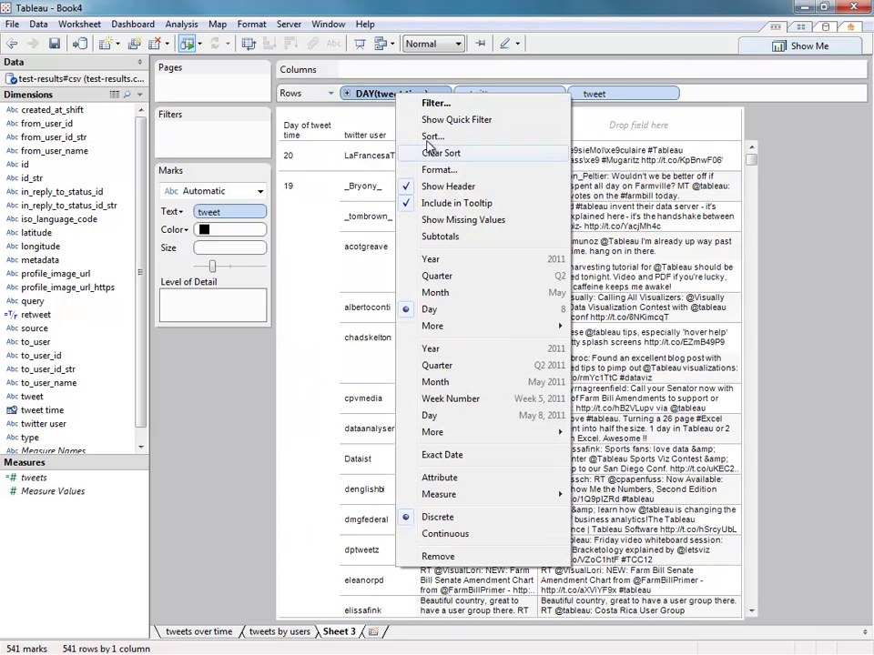
pyautogui.click(439, 190)
pyautogui.click(480, 94)
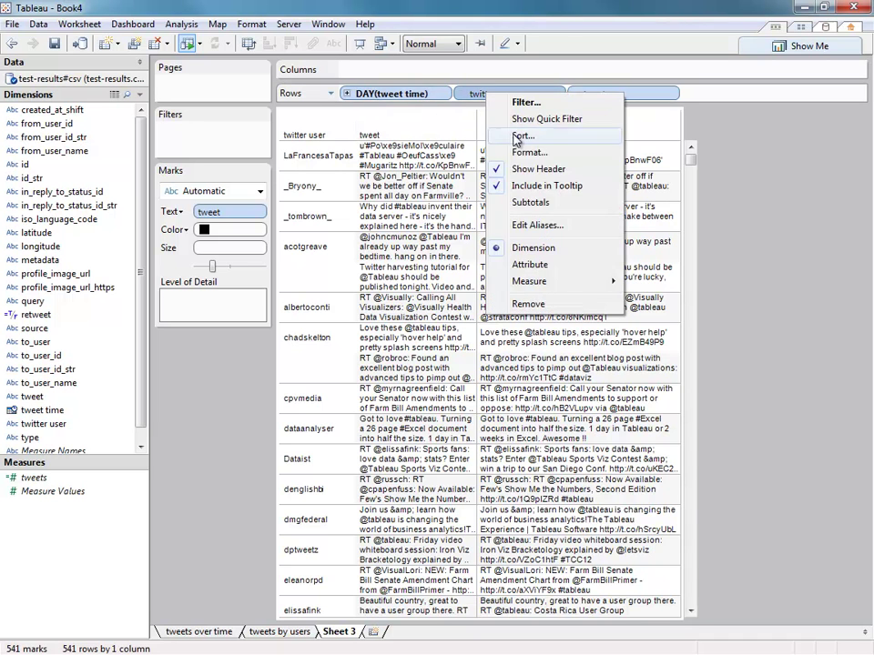
pyautogui.click(521, 172)
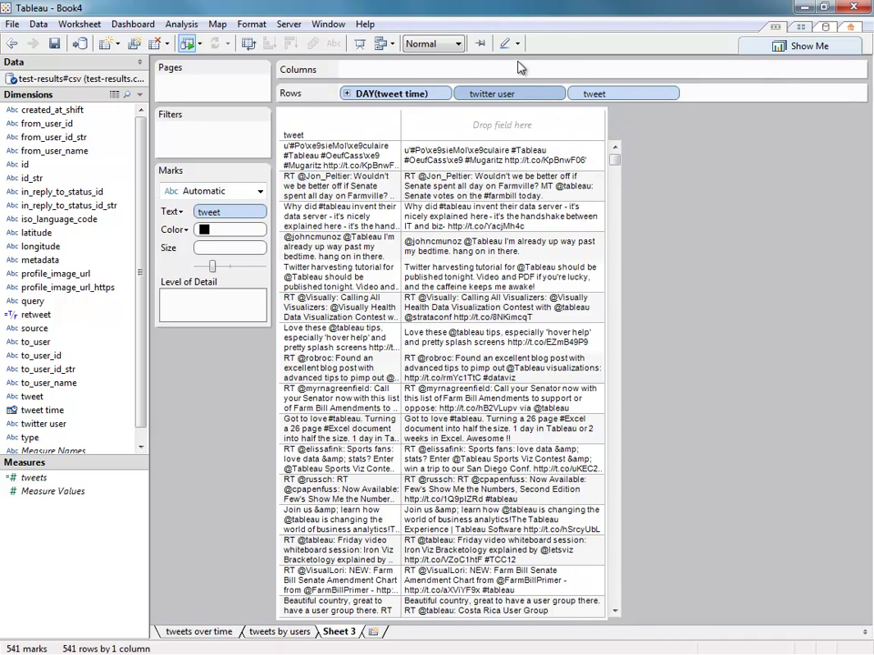
pyautogui.click(605, 96)
pyautogui.click(637, 168)
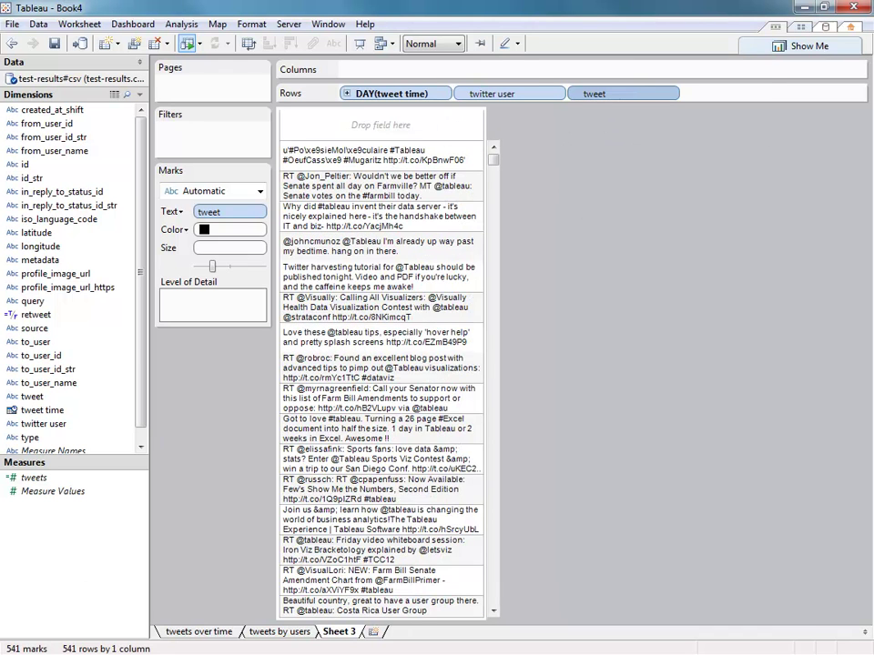
# Rename Sheet 3 to 'tweets' and go back to the tweets over time chart.
pyautogui.hotkey('alt', 'Tab')
pyautogui.hotkey('alt', 'Tab')
pyautogui.doubleClick(325, 632)
pyautogui.write('tweets')
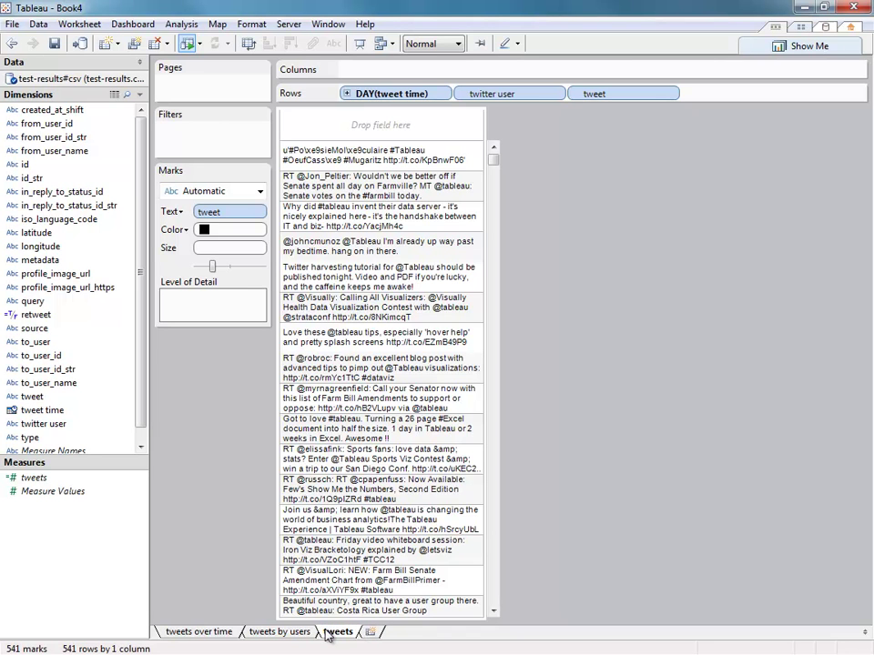
pyautogui.click(224, 633)
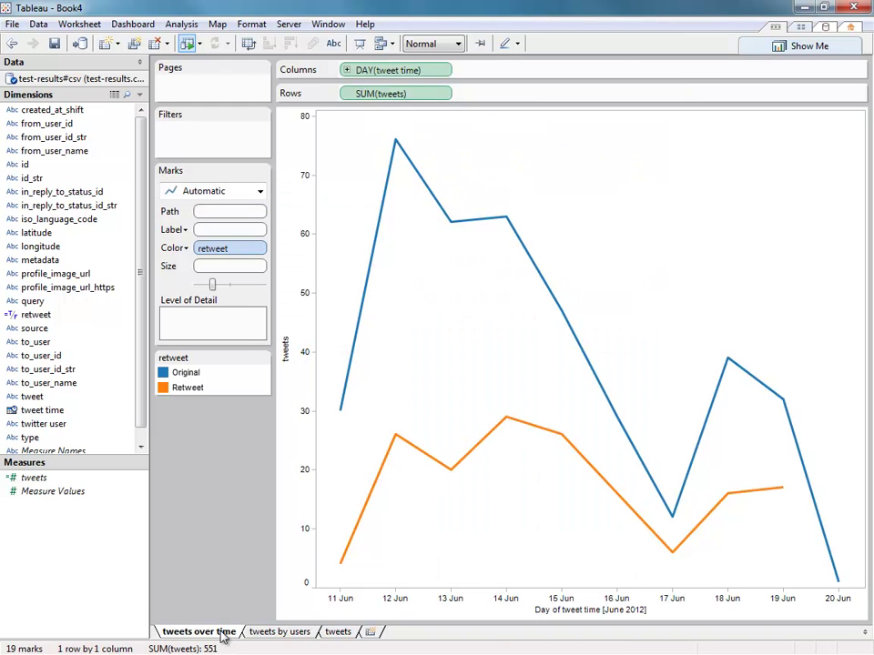
# Minimize Tableau, enlarge Explorer, and open example-query.yaml from the twitter folder in UltraEdit.
pyautogui.click(803, 9)
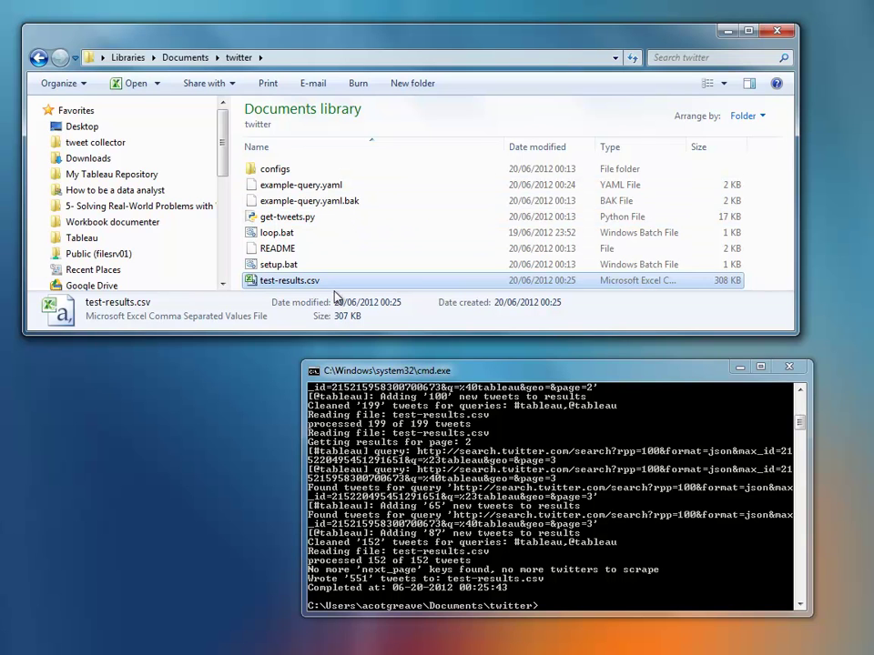
pyautogui.moveTo(334, 335); pyautogui.dragTo(335, 361)
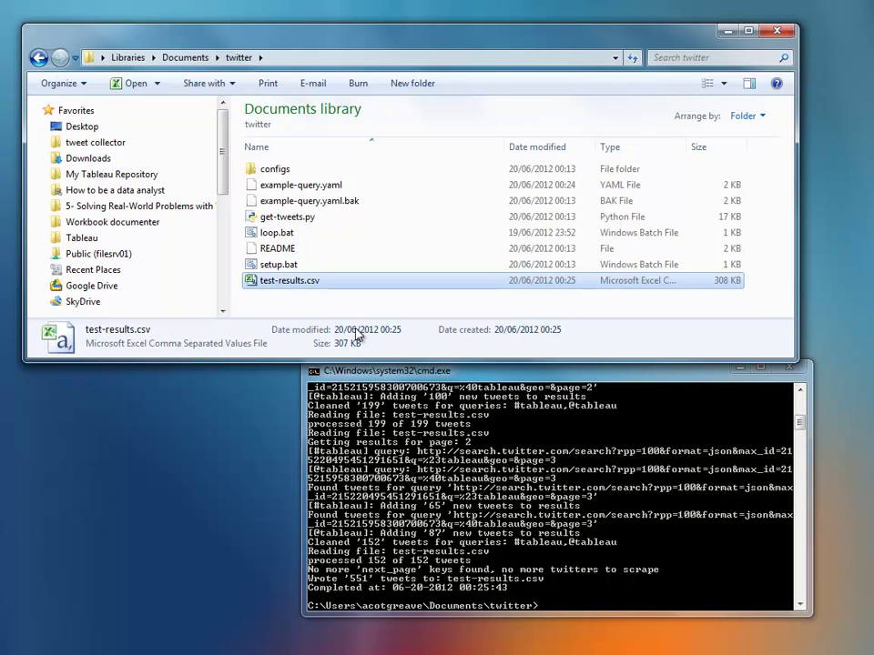
pyautogui.moveTo(290, 281); pyautogui.dragTo(255, 171)
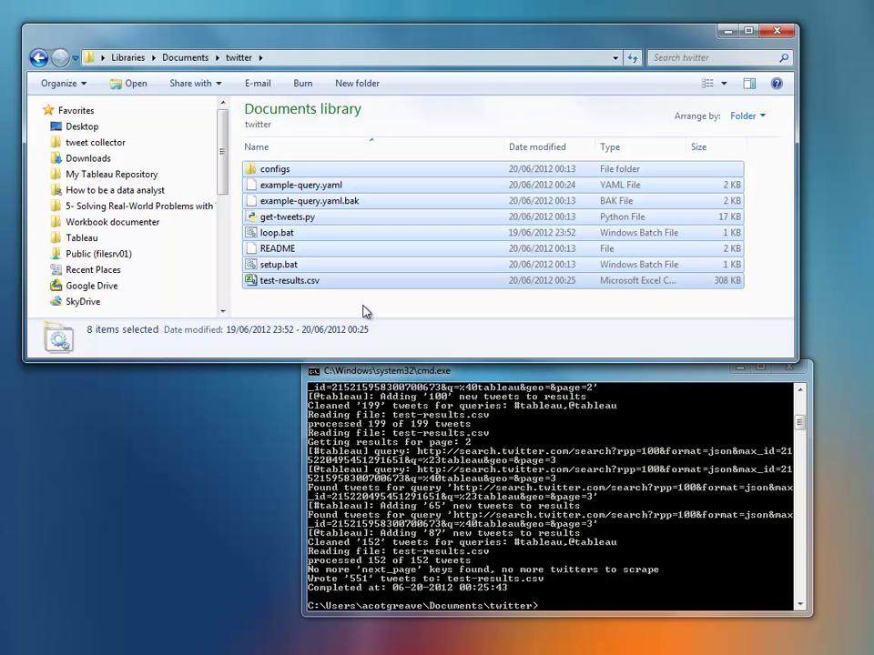
pyautogui.click(328, 187)
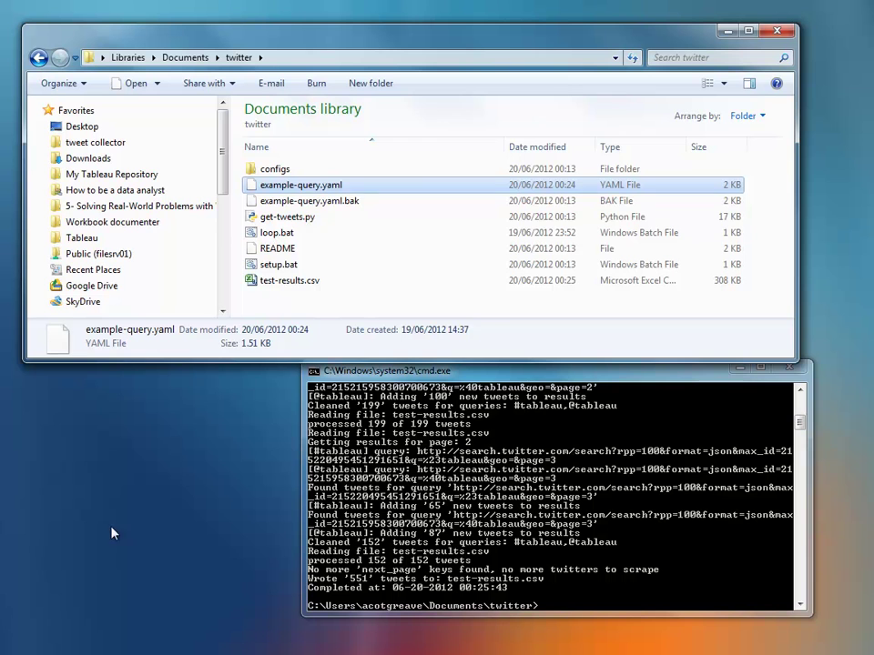
pyautogui.rightClick(321, 191)
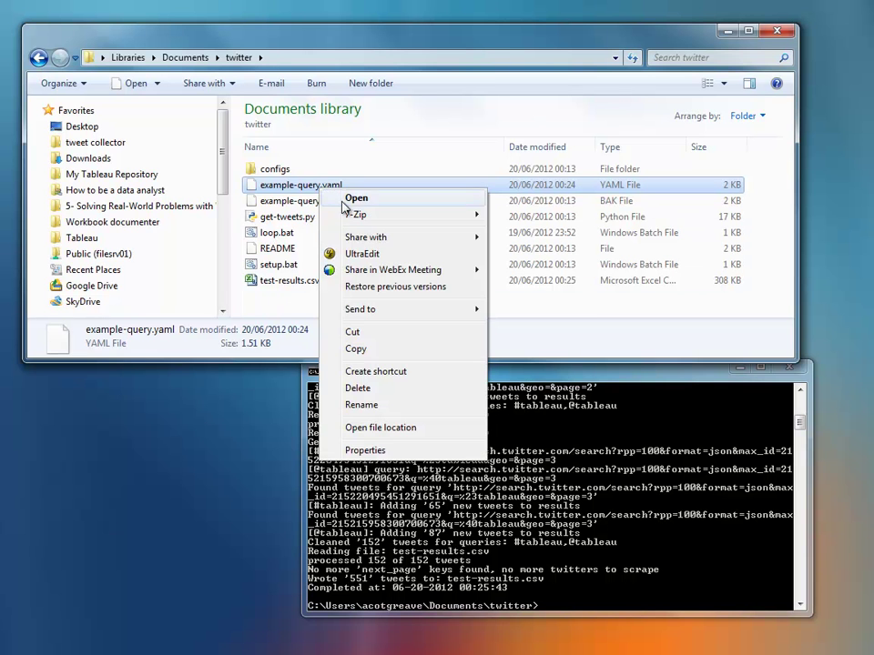
pyautogui.click(370, 255)
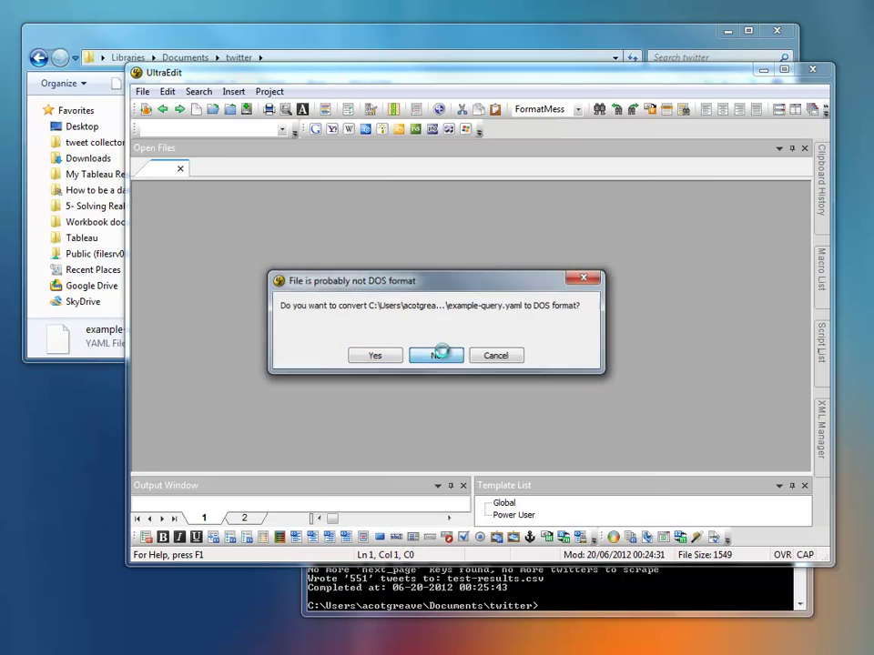
pyautogui.click(436, 355)
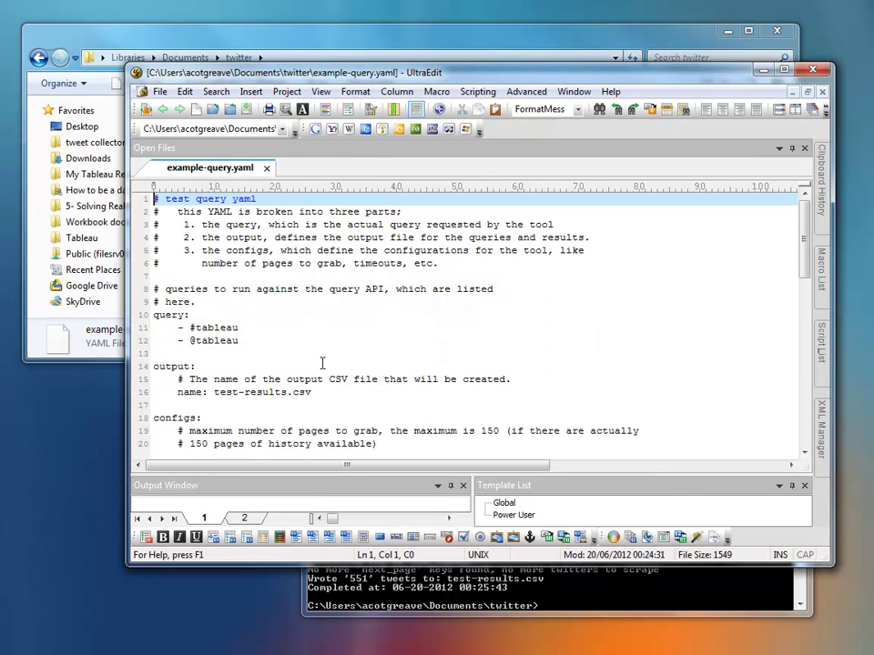
pyautogui.moveTo(288, 344); pyautogui.dragTo(146, 330)
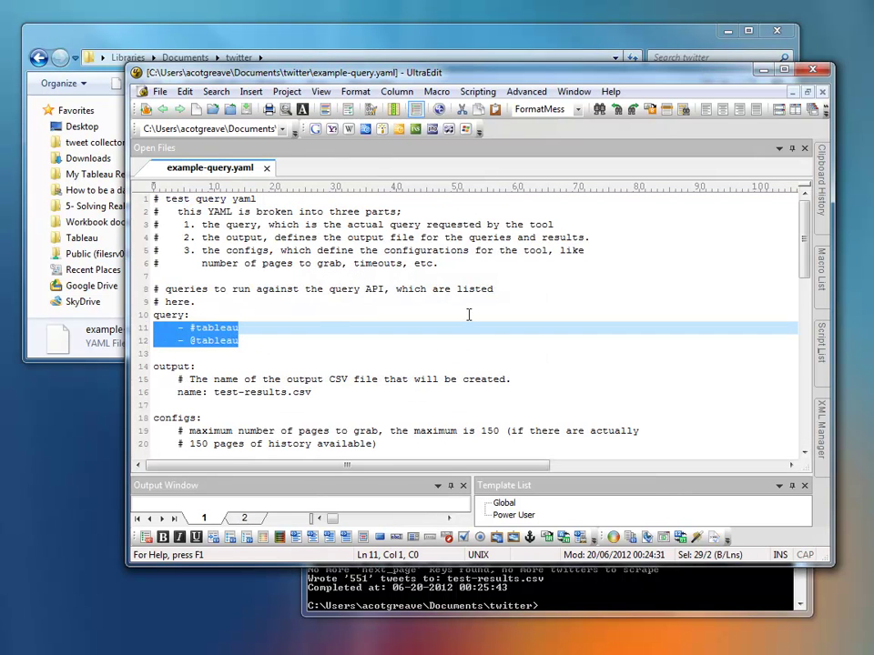
pyautogui.click(763, 72)
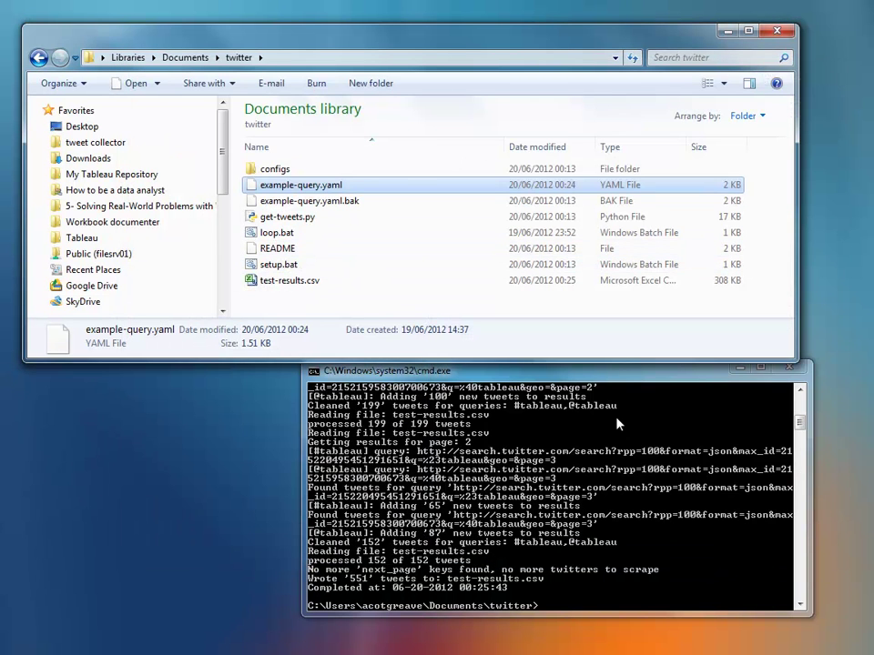
# Scroll through the get-tweets.py output showing 551 tweets saved to test-results.csv, select loop.bat, then return to Tableau.
pyautogui.click(406, 370)
pyautogui.moveTo(808, 428); pyautogui.dragTo(805, 398)
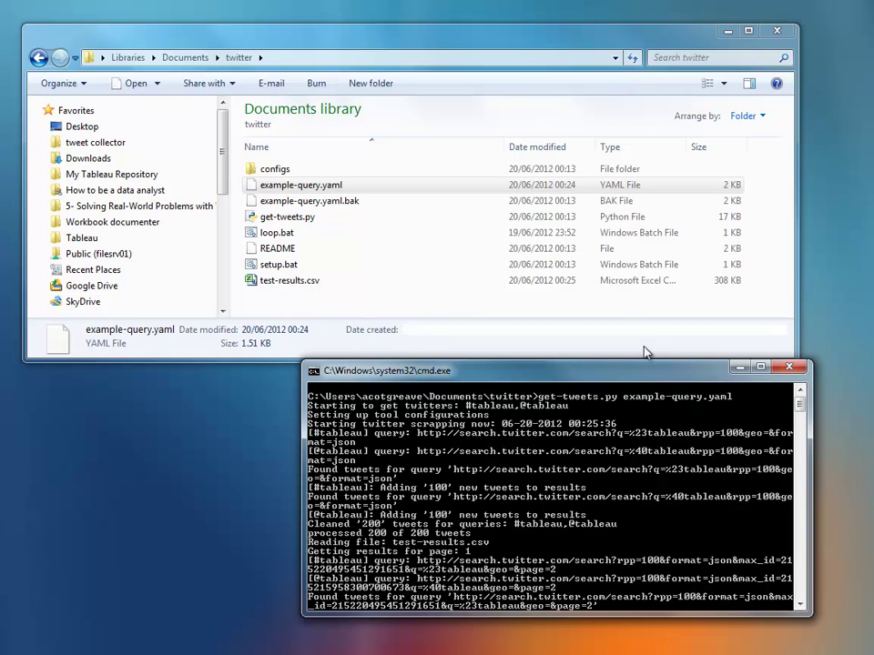
pyautogui.scroll(-7, 718, 461)
pyautogui.scroll(-5, 716, 460)
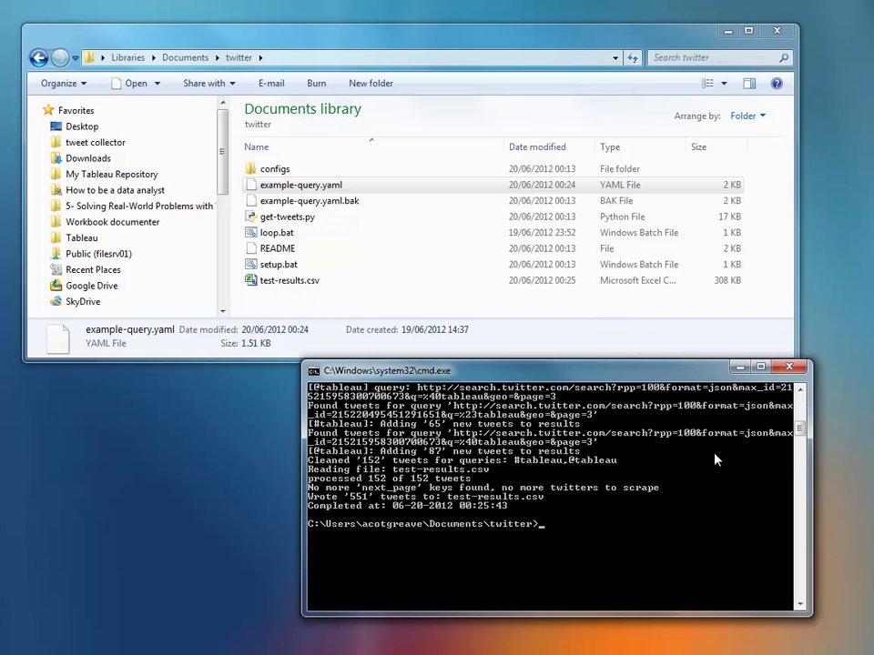
pyautogui.click(314, 234)
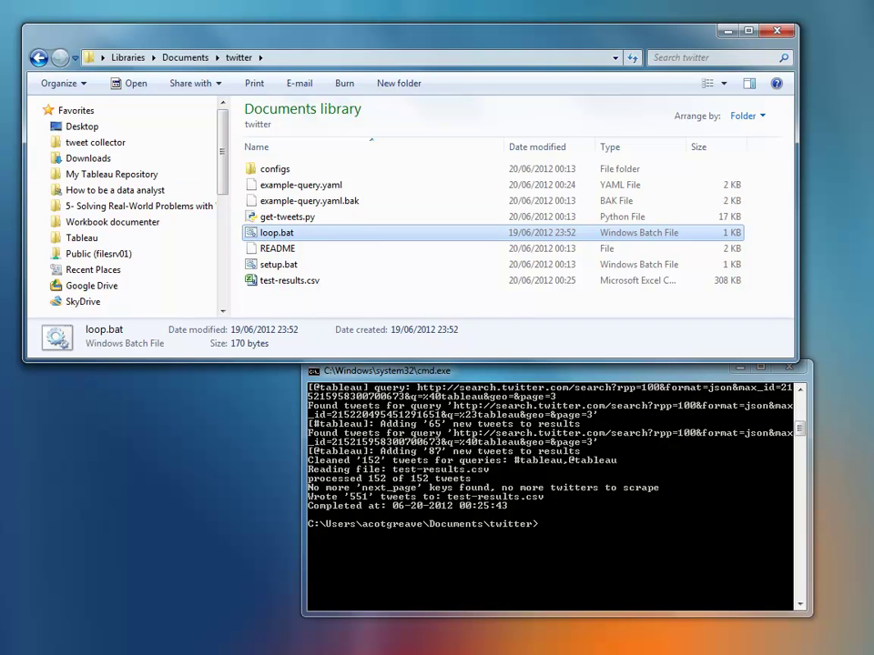
pyautogui.hotkey('alt', 'Tab')
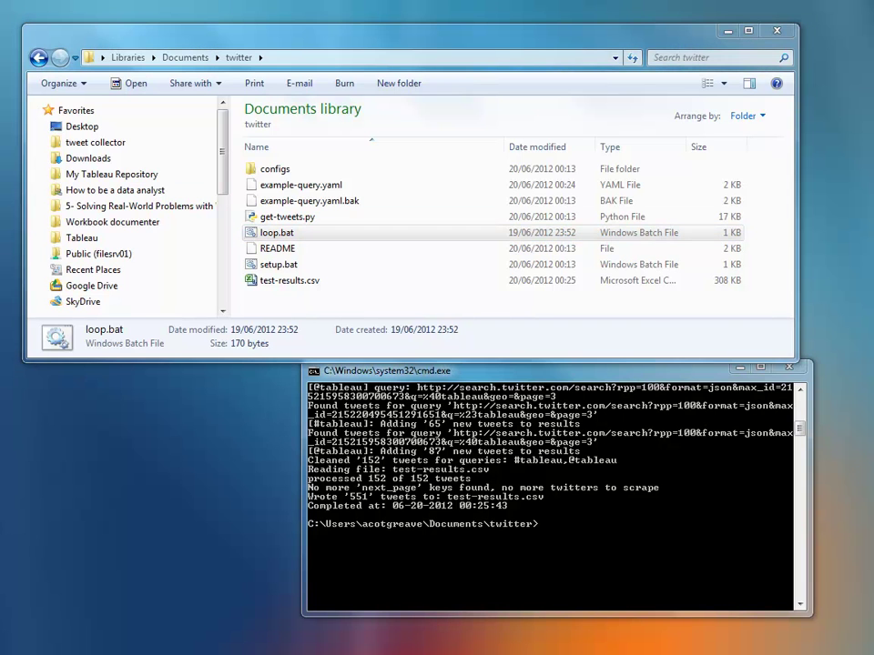
pyautogui.hotkey('alt', 'Tab')
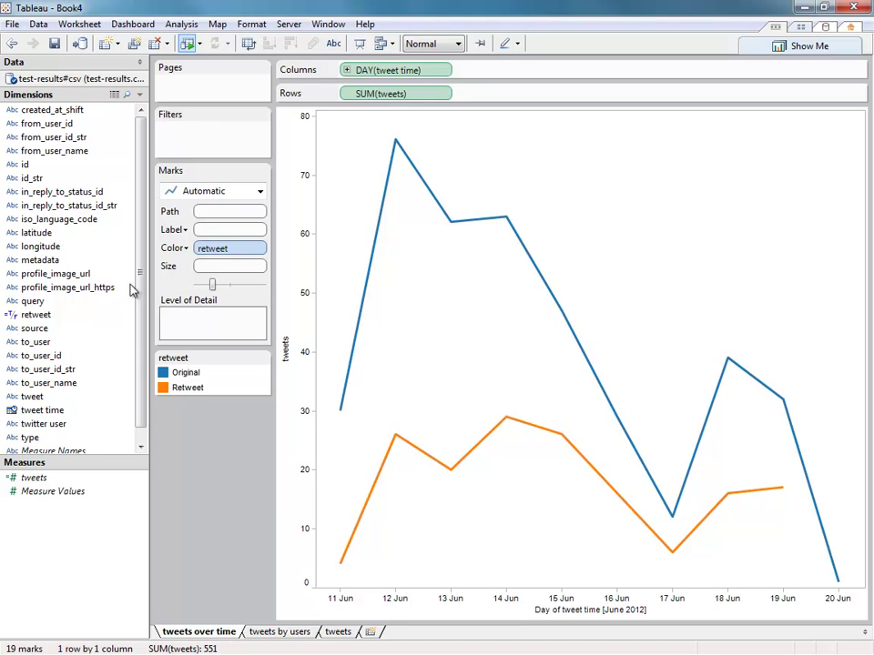
# Select the tweet time field and move through the tweets by users sheet to the tweets sheet.
pyautogui.click(42, 411)
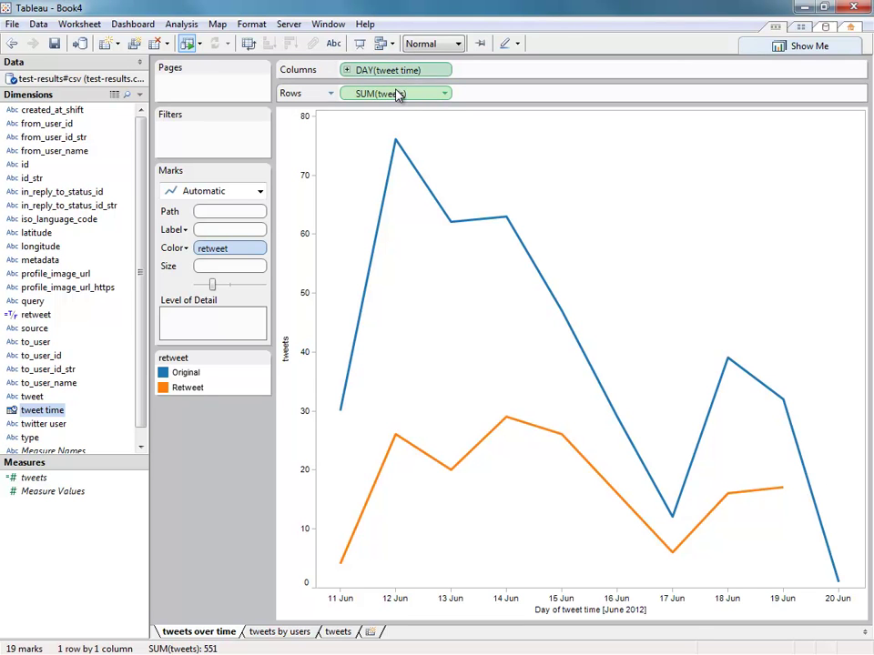
pyautogui.click(301, 633)
pyautogui.click(339, 632)
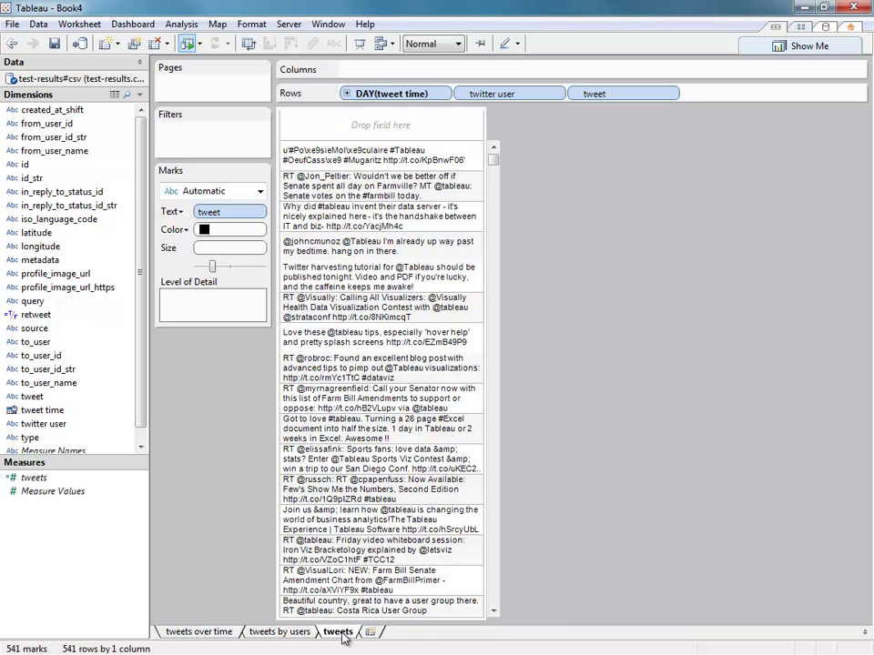
# Create Dashboard 1 with tweets over time on top, and tweets by users beside the tweets list below.
pyautogui.click(116, 44)
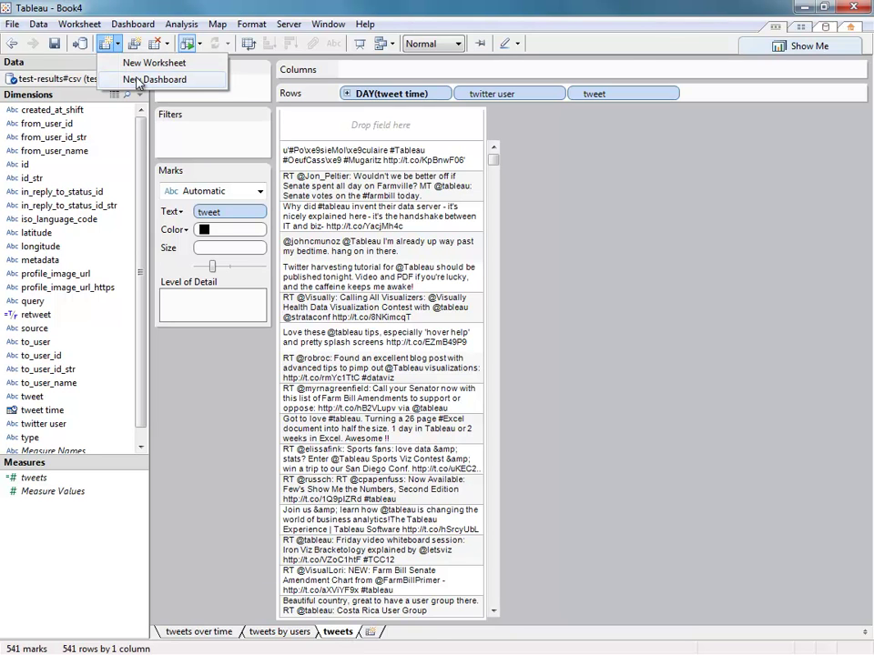
pyautogui.click(136, 80)
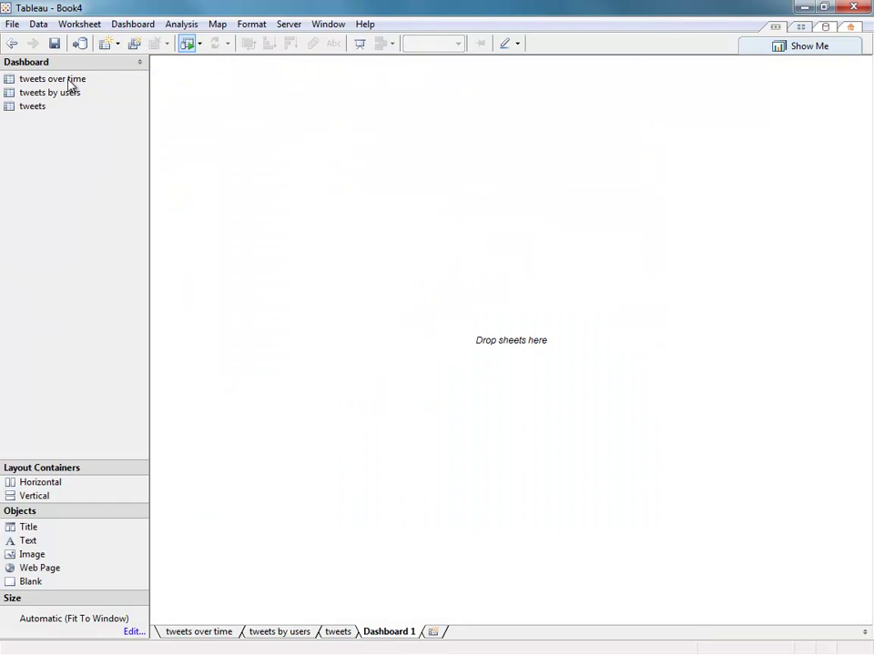
pyautogui.moveTo(69, 80); pyautogui.dragTo(332, 168)
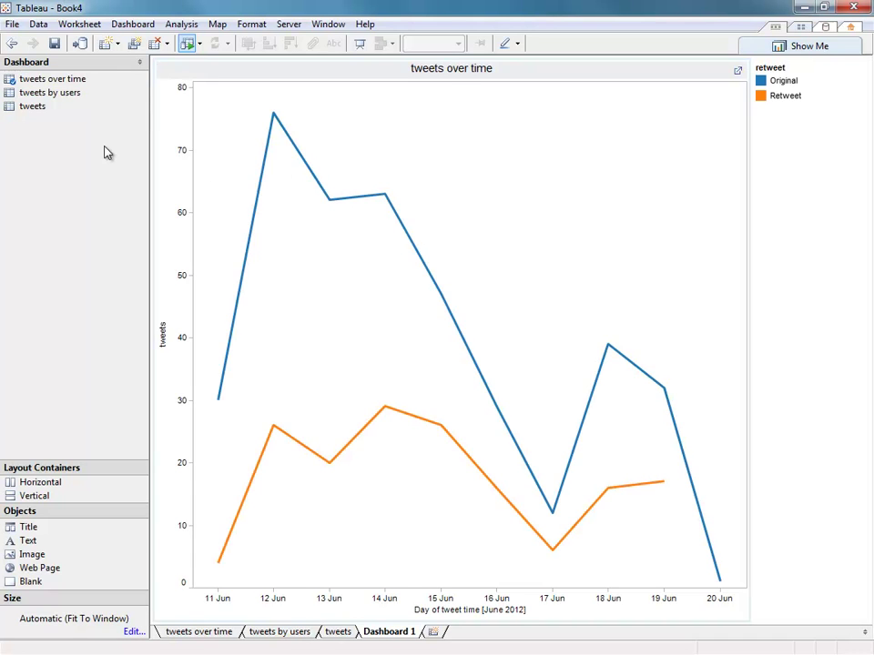
pyautogui.moveTo(54, 94); pyautogui.dragTo(343, 495)
pyautogui.moveTo(26, 111); pyautogui.dragTo(657, 432)
# Set the tweets list on the dashboard to Fit Width.
pyautogui.click(643, 413)
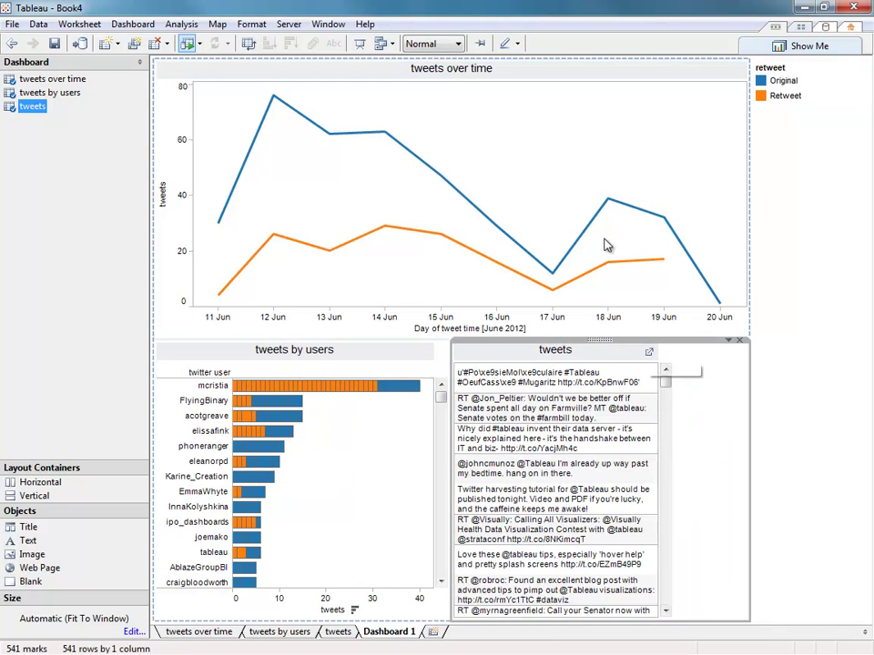
pyautogui.click(435, 44)
pyautogui.click(439, 71)
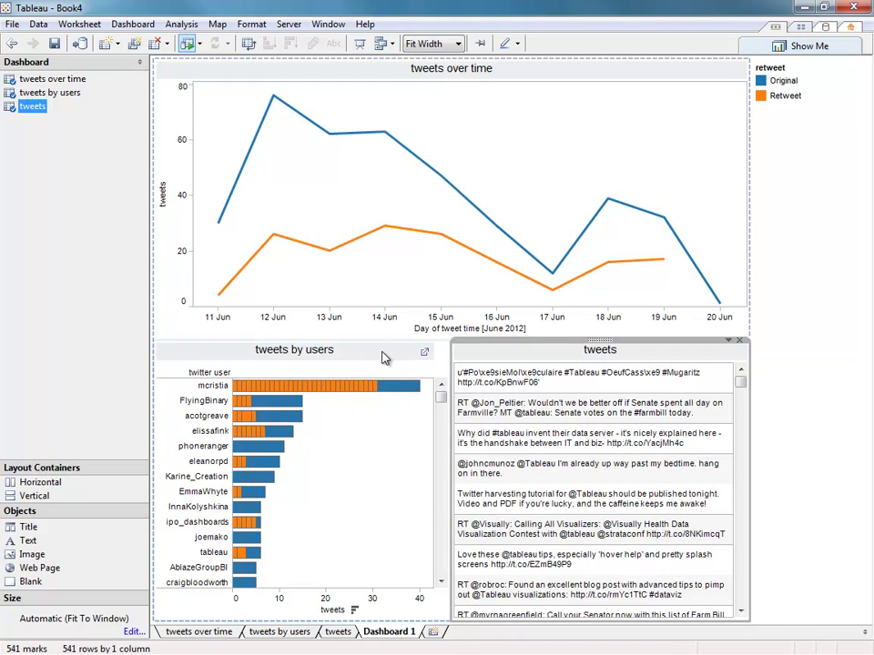
# Turn on Use as Filter for the tweets over time chart.
pyautogui.click(625, 78)
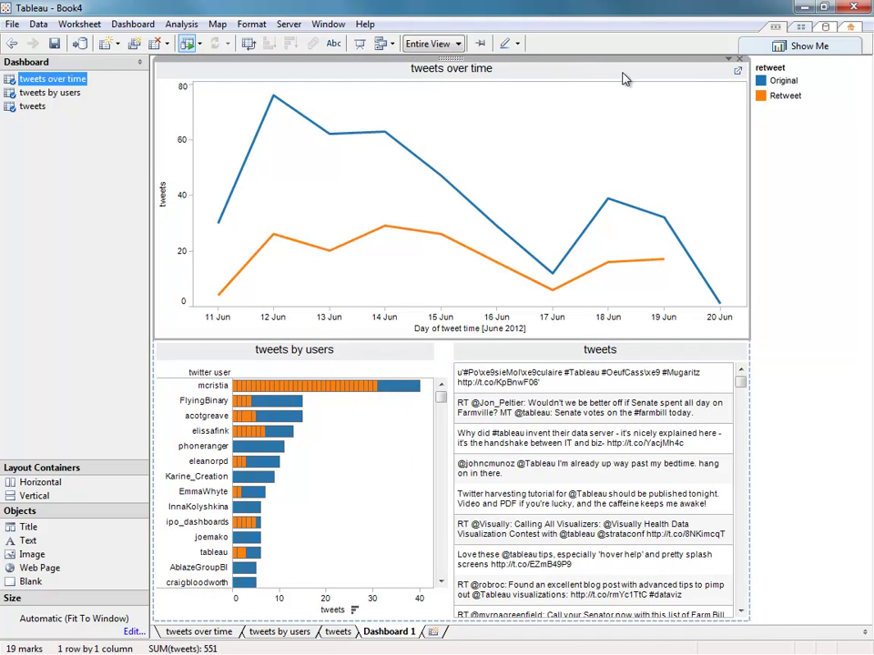
pyautogui.click(727, 60)
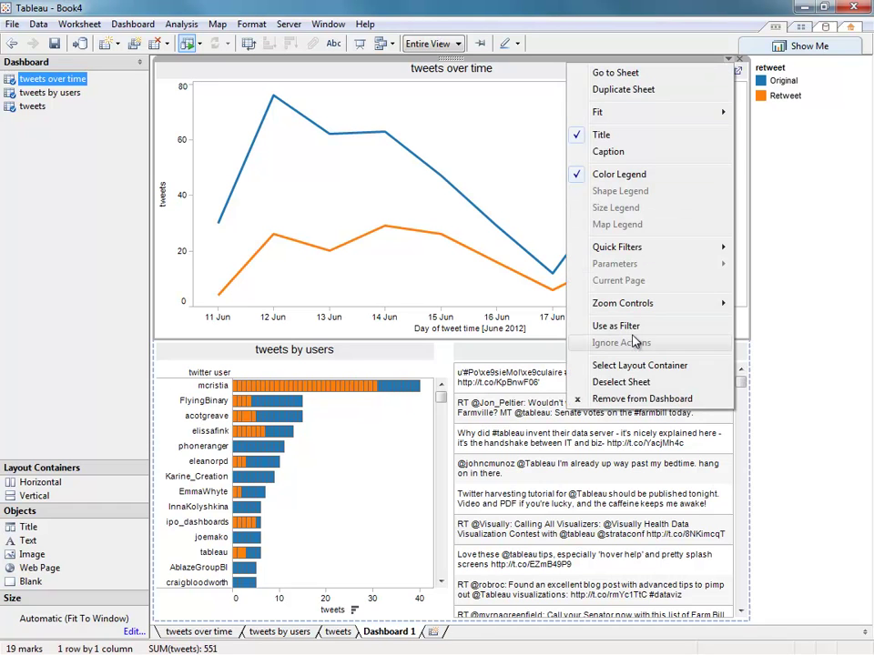
pyautogui.click(634, 330)
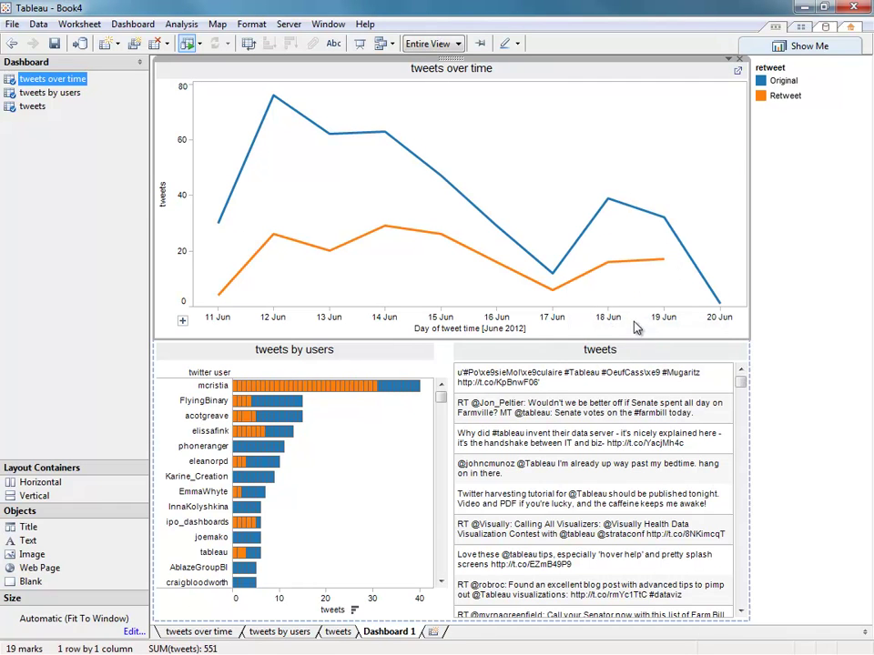
# Test the filtering with 18 Jun originals, the retweet legend and 13–15 Jun retweets, then open the tweets over time worksheet.
pyautogui.click(608, 198)
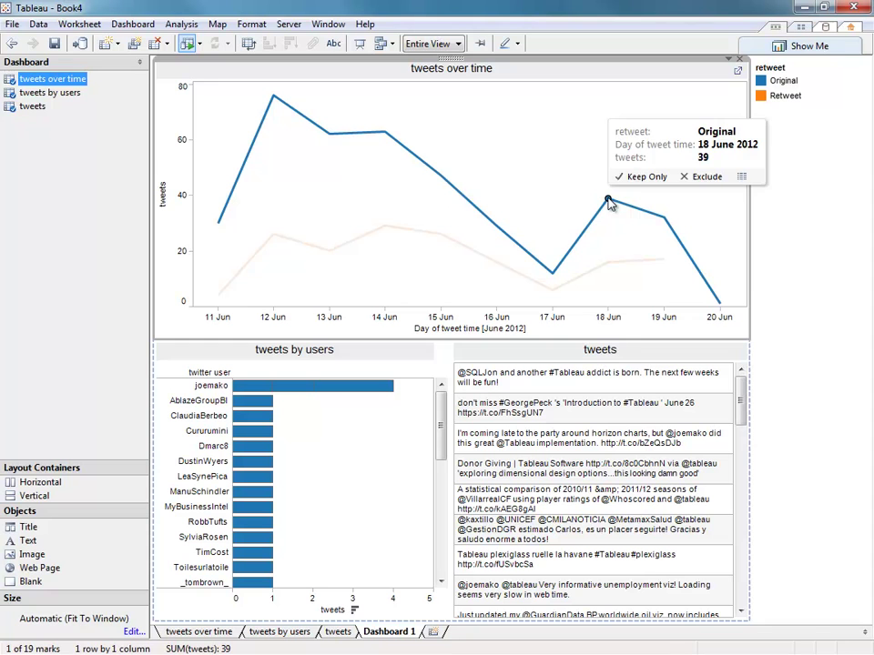
pyautogui.click(782, 95)
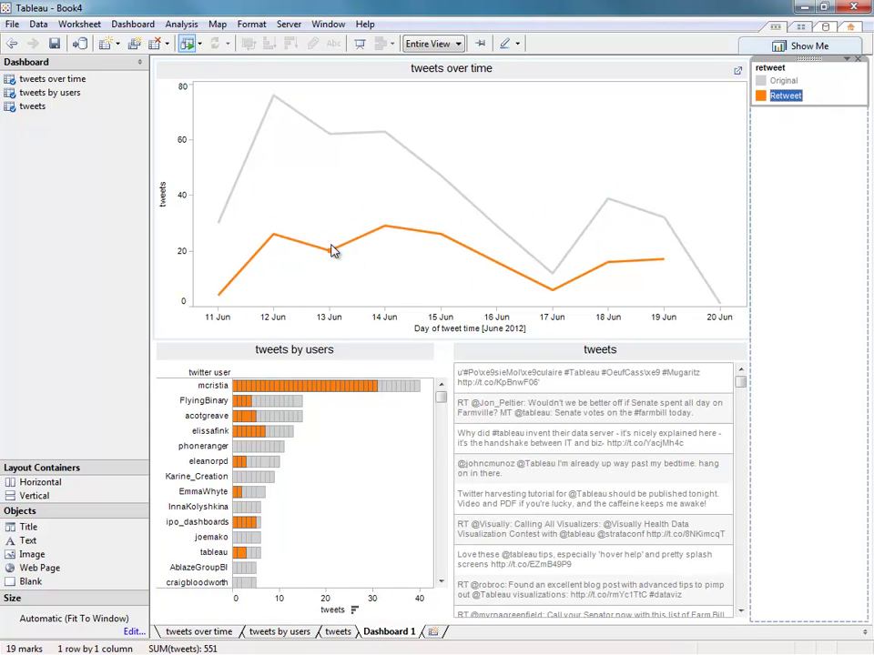
pyautogui.moveTo(316, 212); pyautogui.dragTo(460, 280)
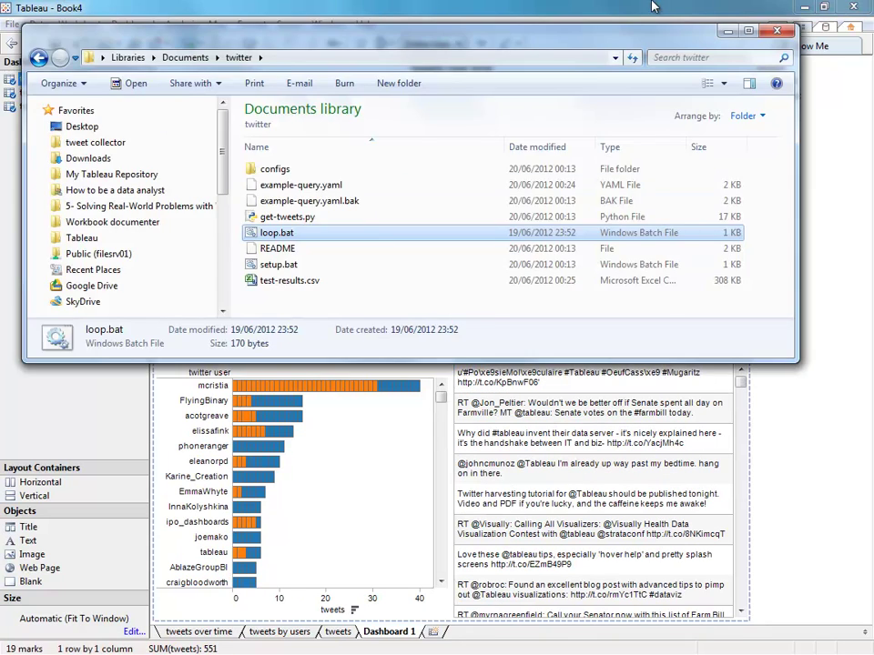
pyautogui.click(652, 8)
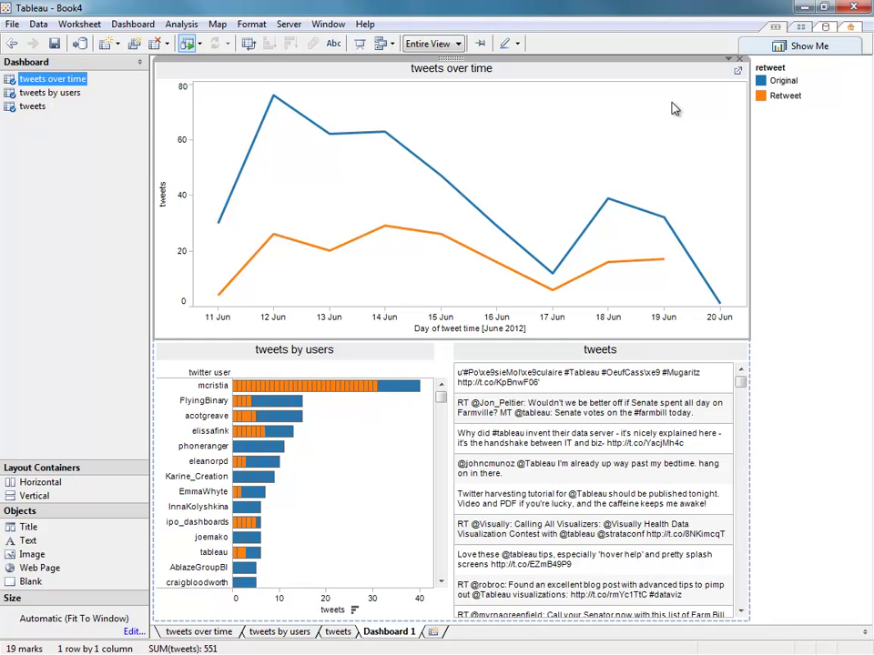
pyautogui.click(737, 70)
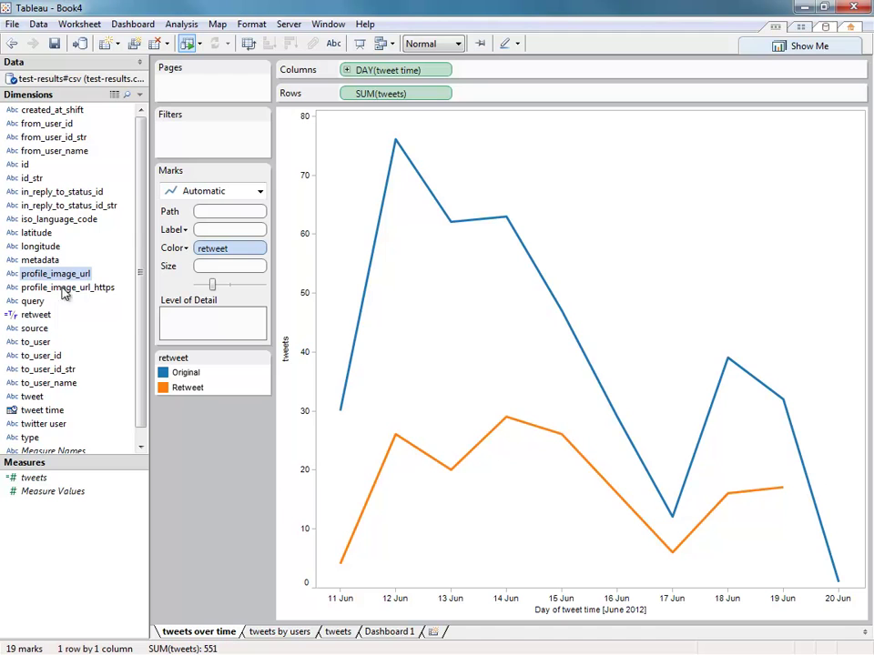
pyautogui.moveTo(138, 326); pyautogui.dragTo(138, 337)
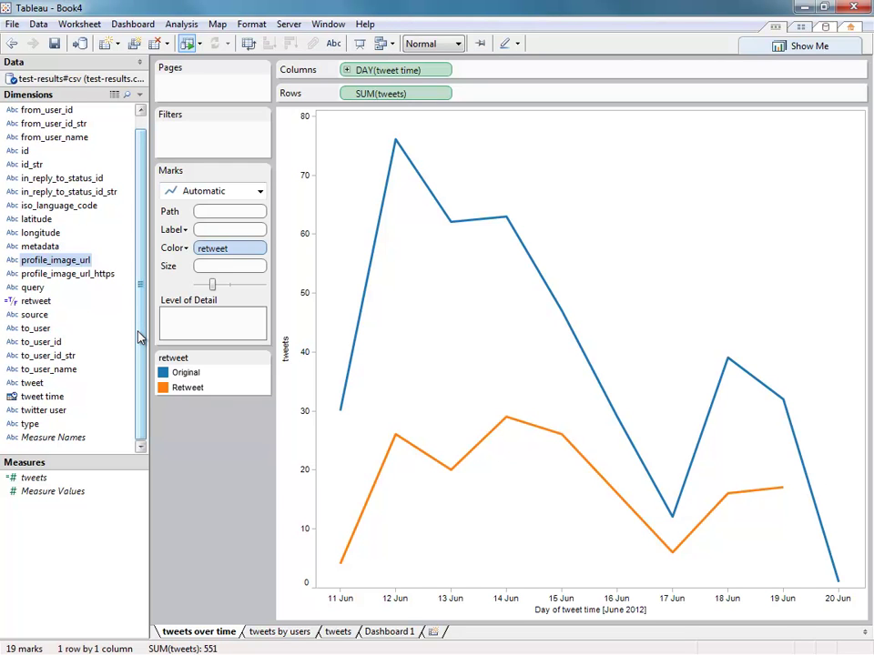
pyautogui.click(39, 219)
pyautogui.keyDown('ctrl'); pyautogui.click(48, 233); pyautogui.keyUp('ctrl')
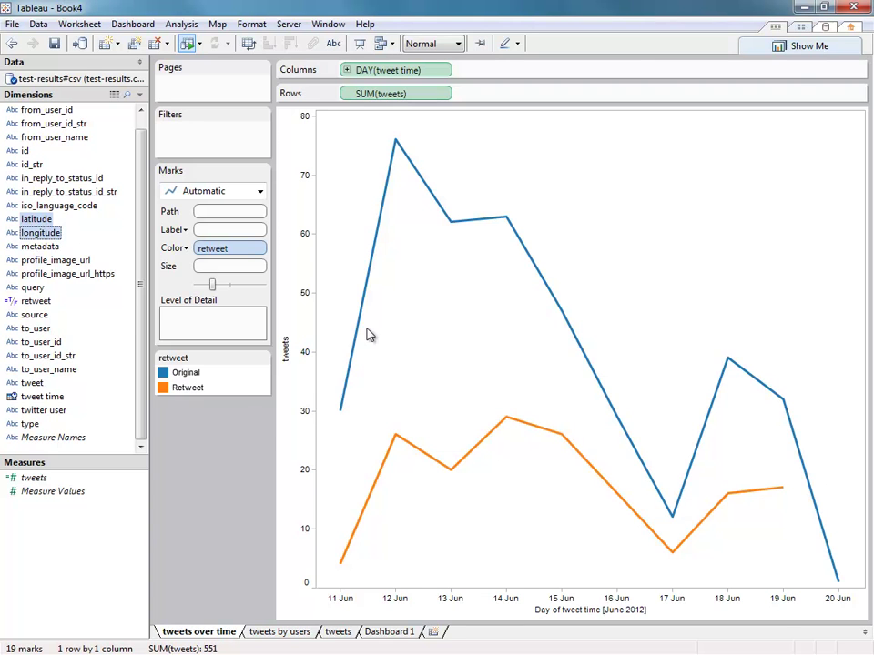
pyautogui.click(406, 635)
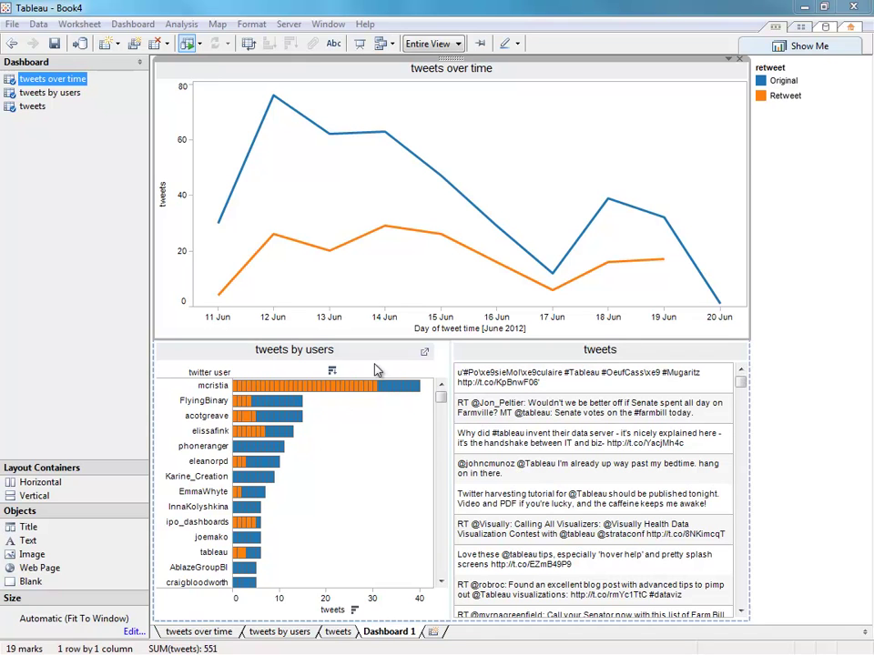
# Select the retweet legend, then open the CeBIT example workbook from the Start Page's recent workbooks.
pyautogui.click(843, 82)
pyautogui.click(852, 28)
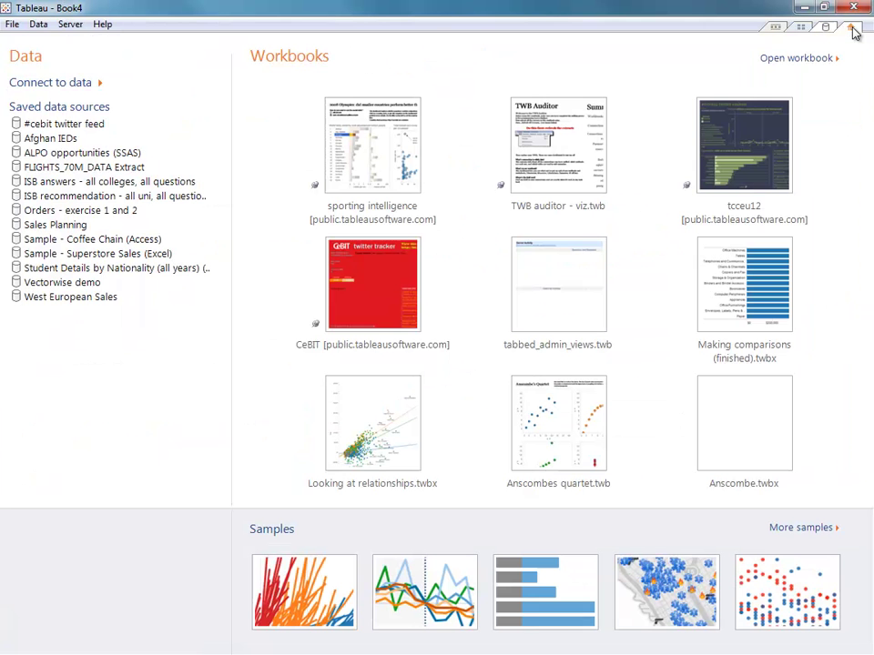
pyautogui.click(386, 292)
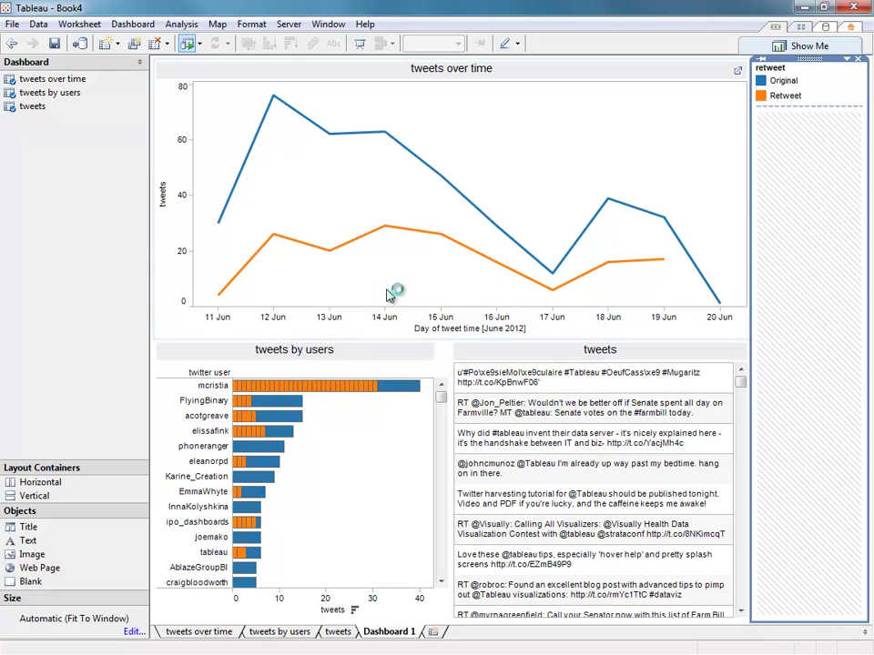
# Cancel the slow tweet-text computation in the CeBIT workbook and show the geotweets dashboard with 400 geotagged tweets.
pyautogui.hotkey('ctrl', 'n')
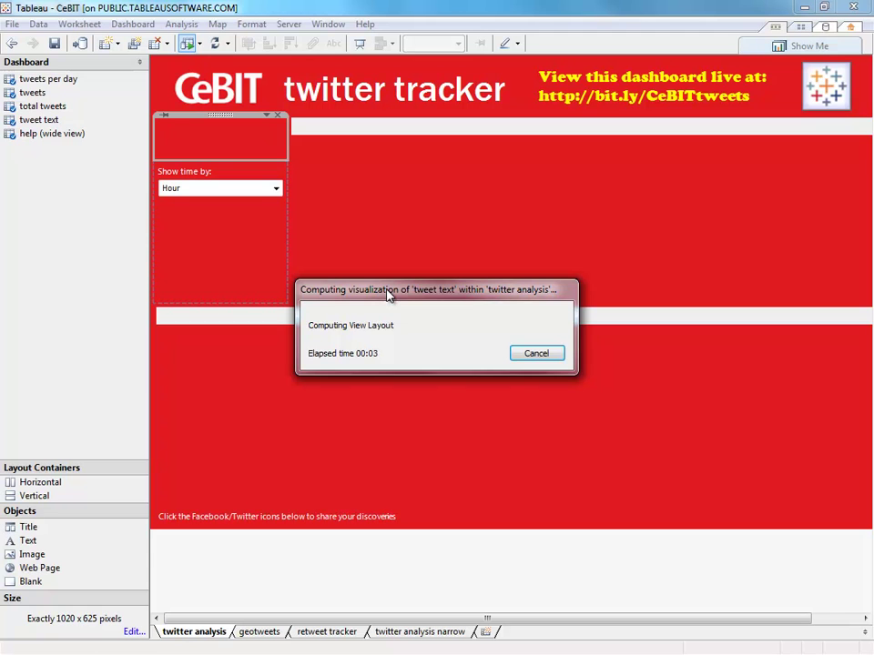
pyautogui.click(548, 353)
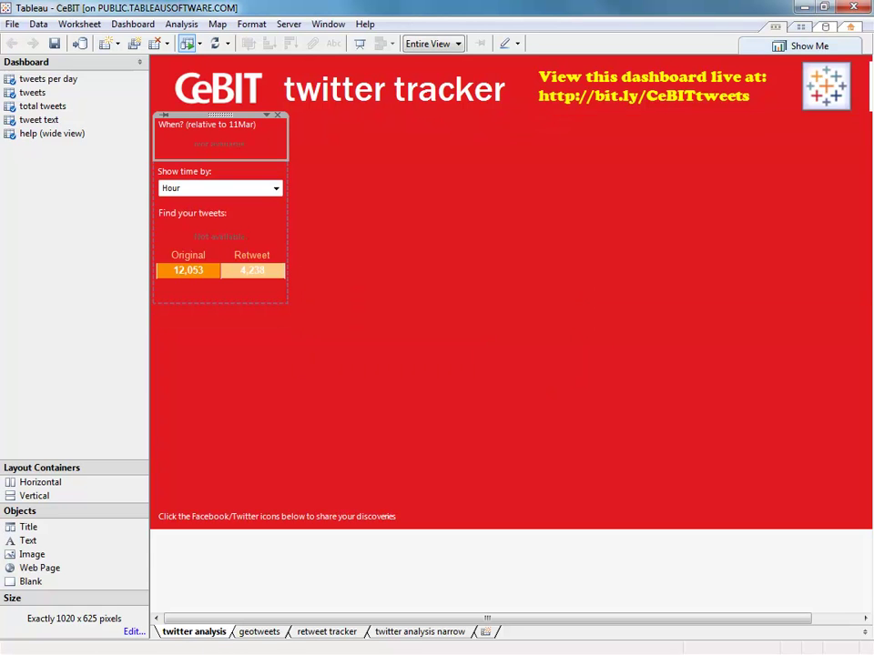
pyautogui.click(267, 634)
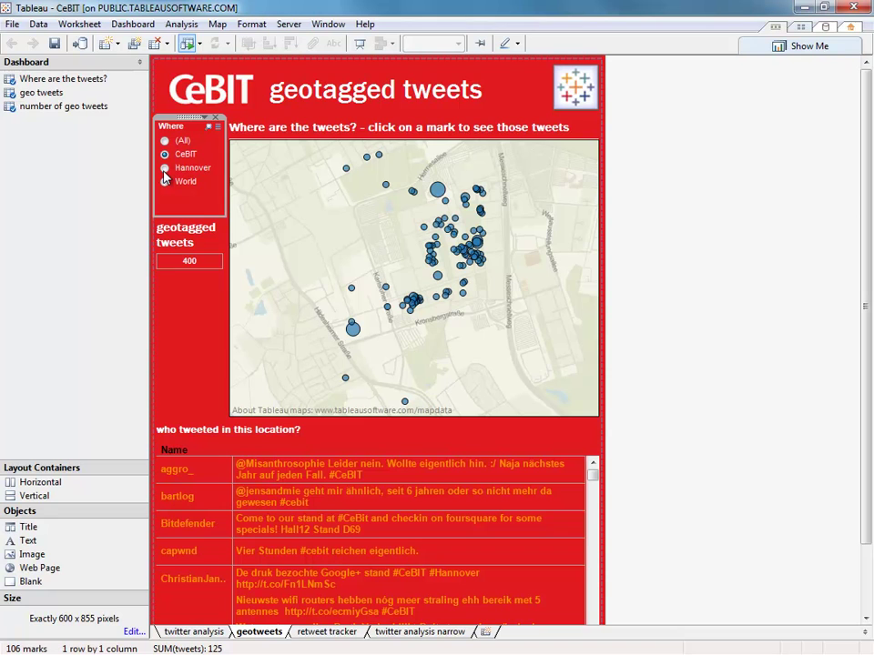
pyautogui.click(164, 171)
pyautogui.click(165, 182)
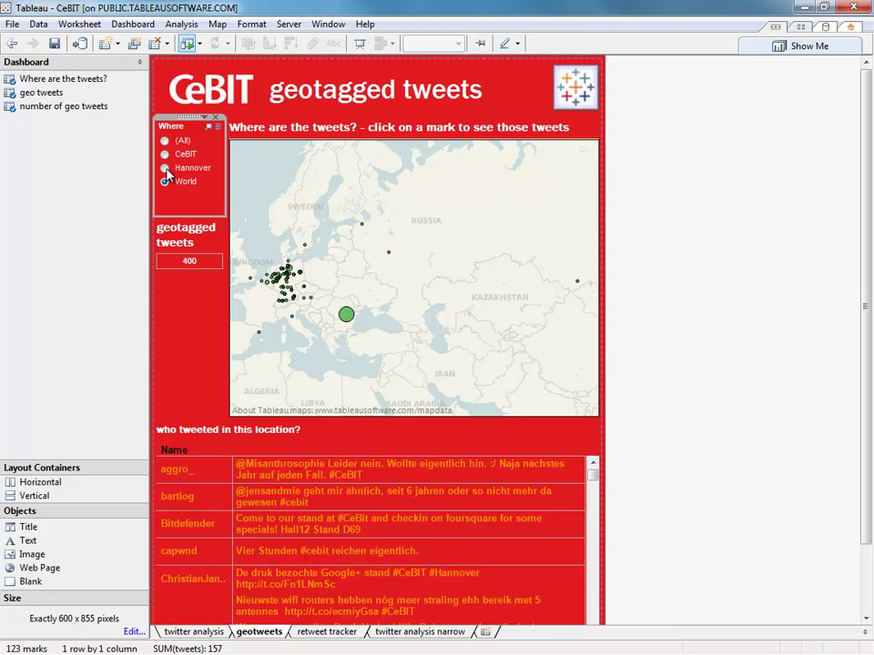
pyautogui.click(165, 168)
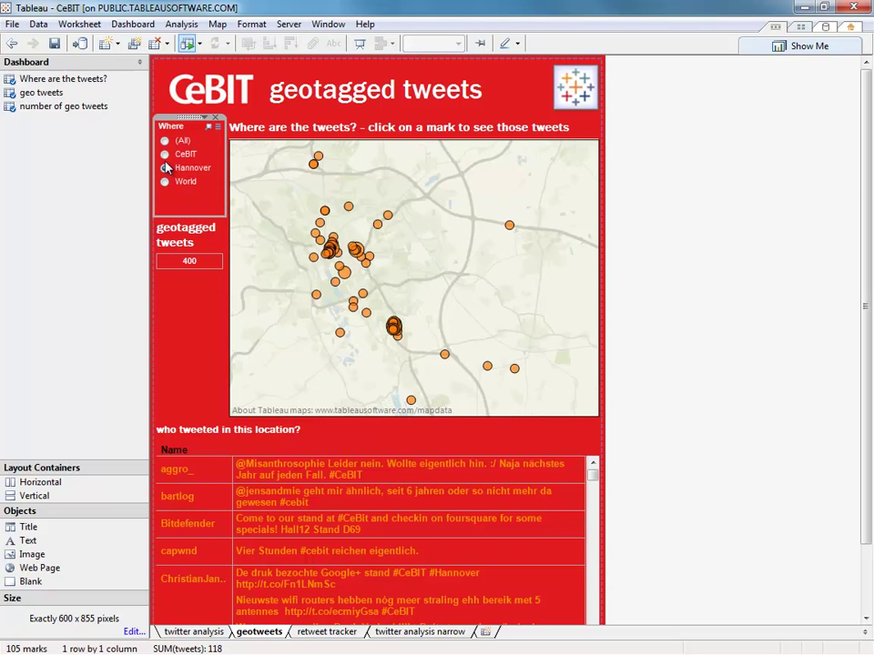
pyautogui.click(164, 154)
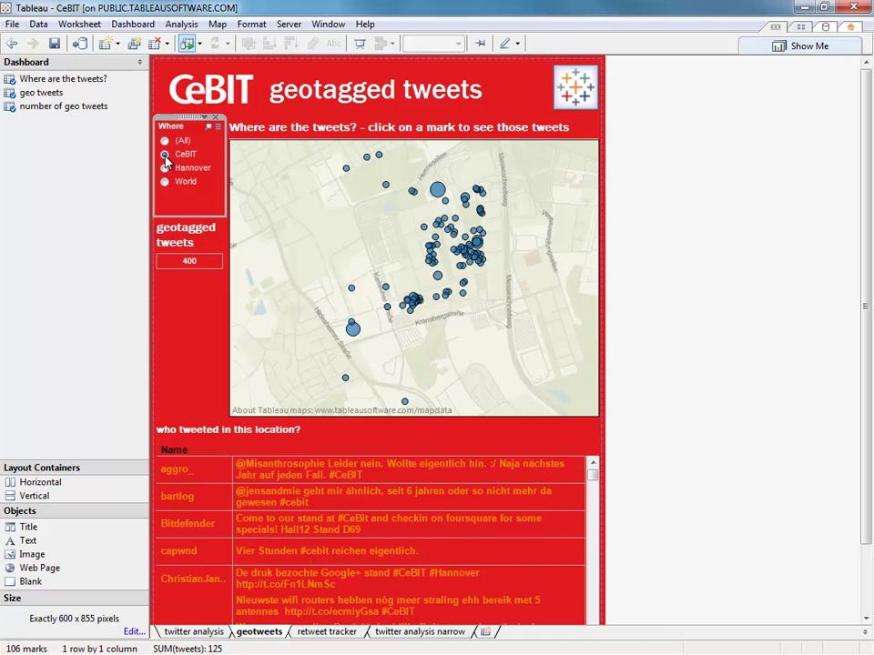